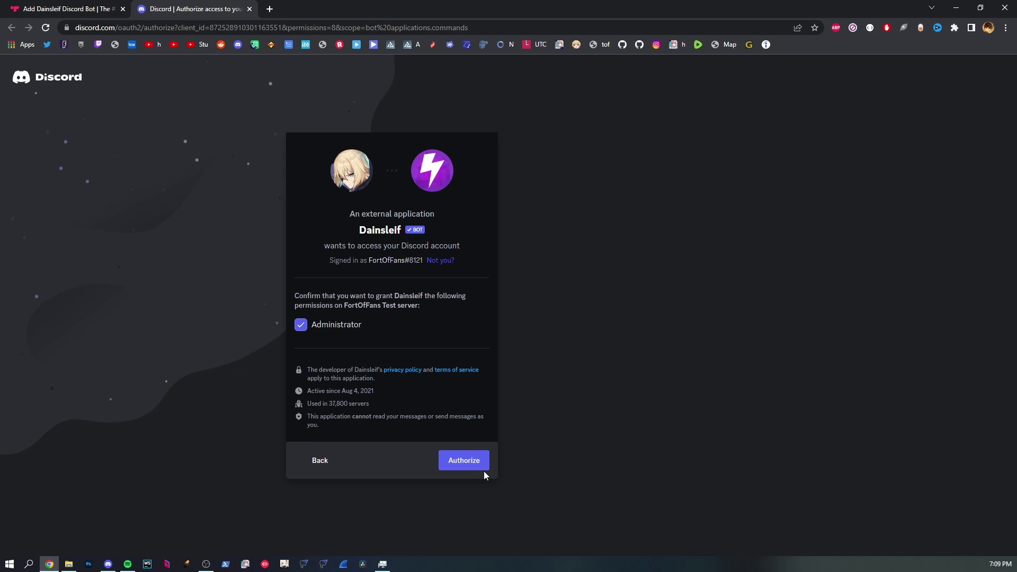
Authorize the Dainsleif bot with Administrator permission on FortOfFans Test server and solve the dog t-shirt image captcha
left_click(481, 468)
left_click(367, 389)
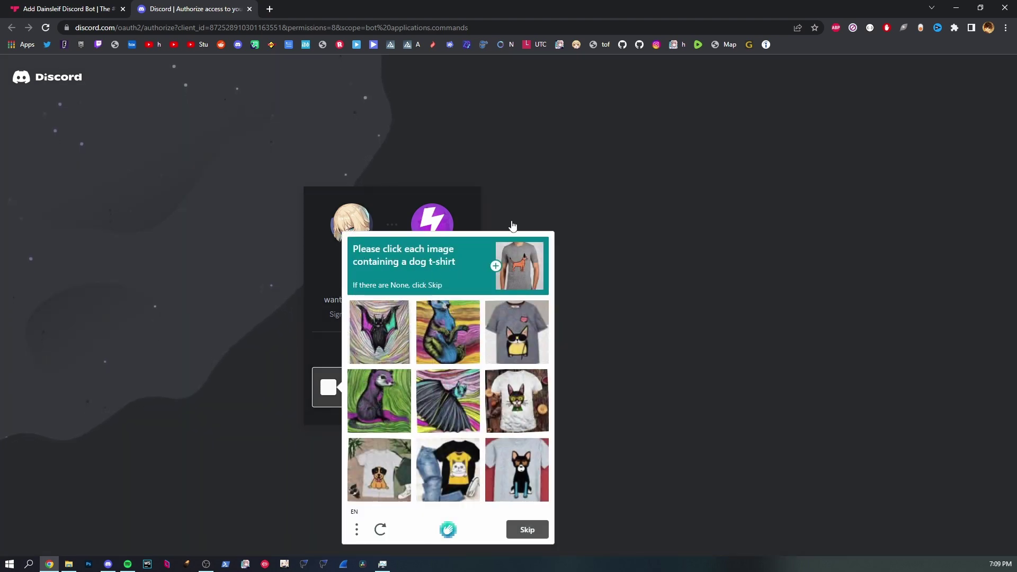
left_click(382, 467)
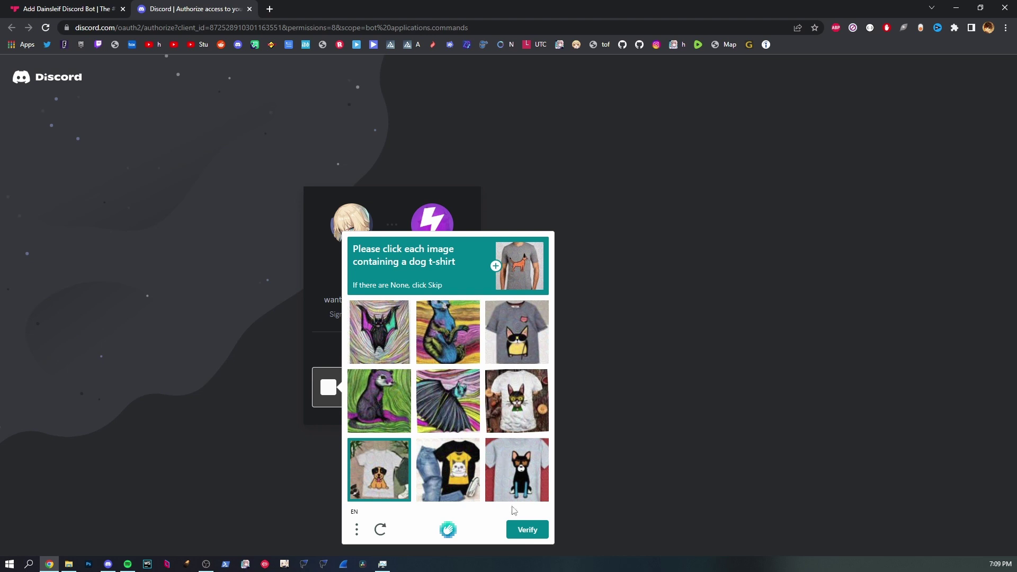
left_click(515, 535)
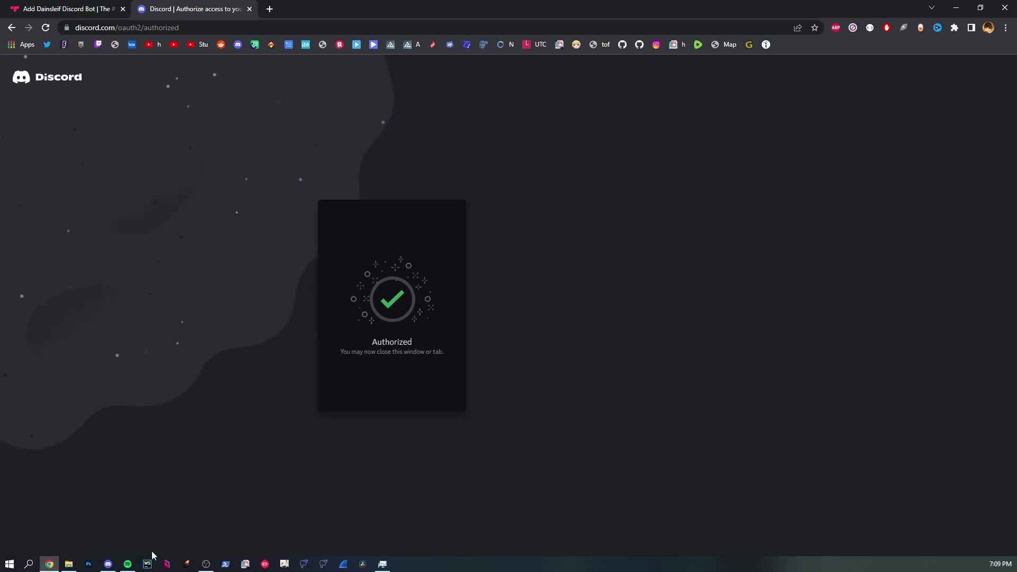
Switch to the Discord app and make the general text channel private, saving the permission change
left_click(108, 564)
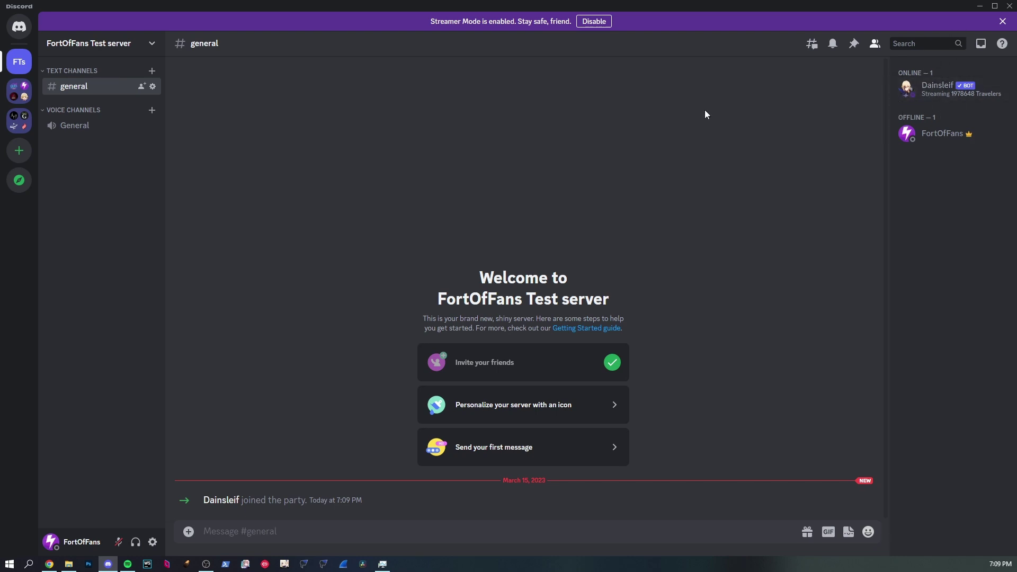
left_click(152, 87)
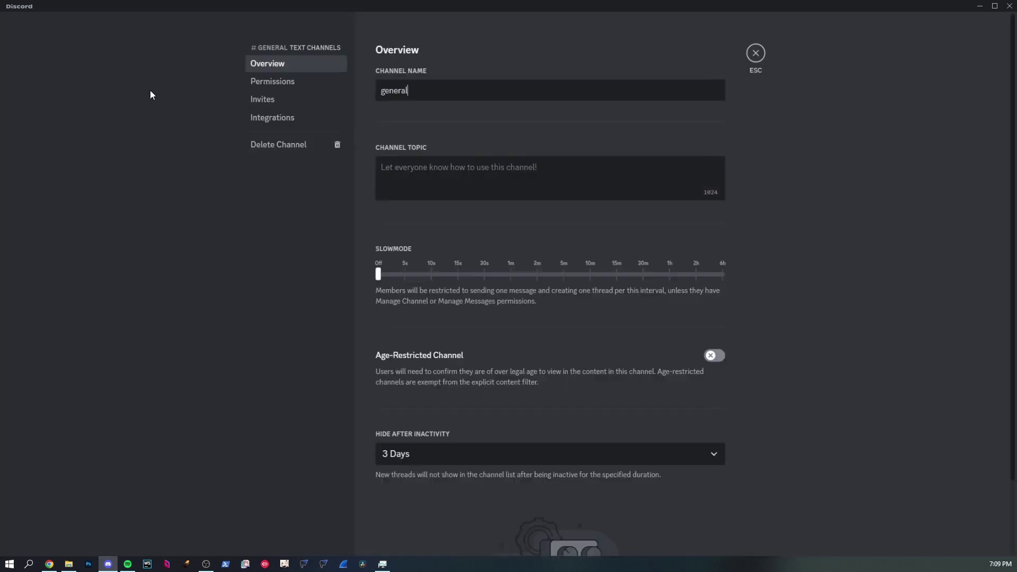
left_click(294, 88)
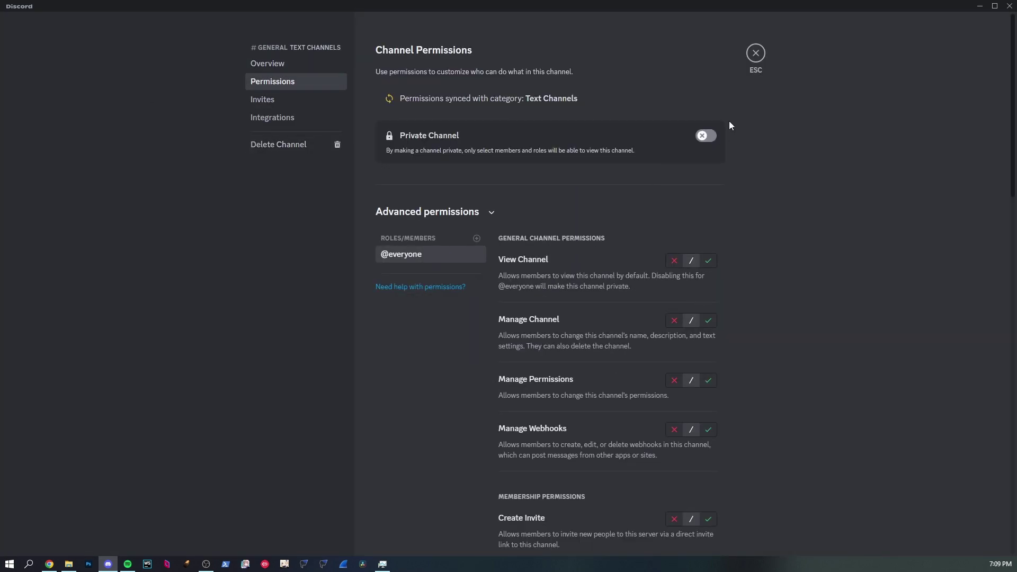
left_click(706, 137)
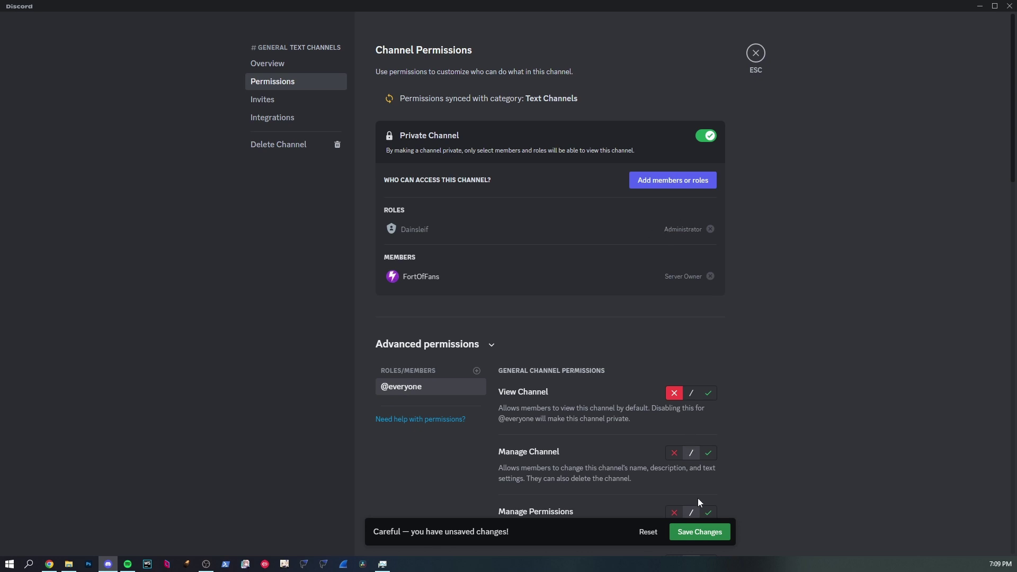
left_click(695, 536)
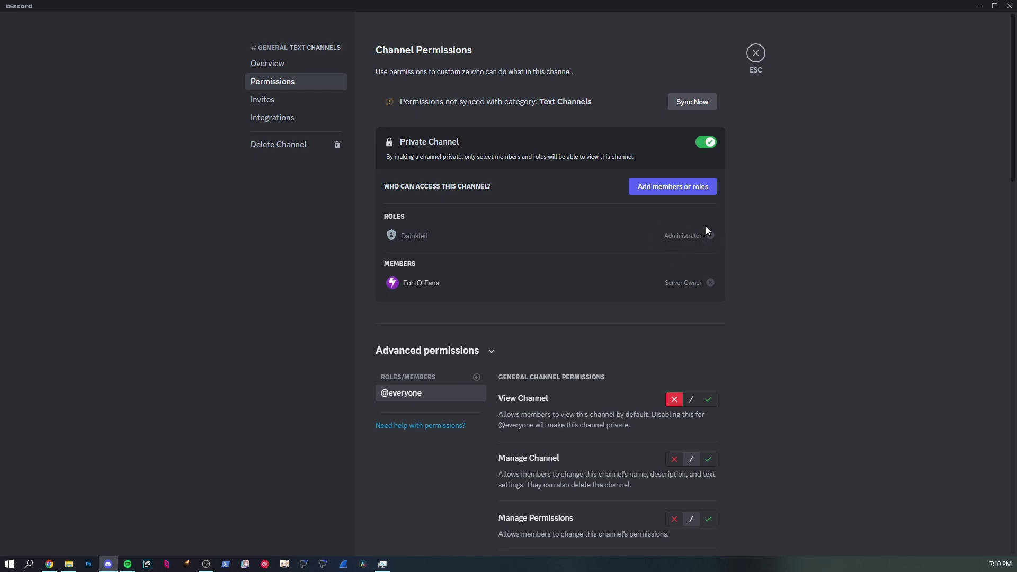
left_click(763, 58)
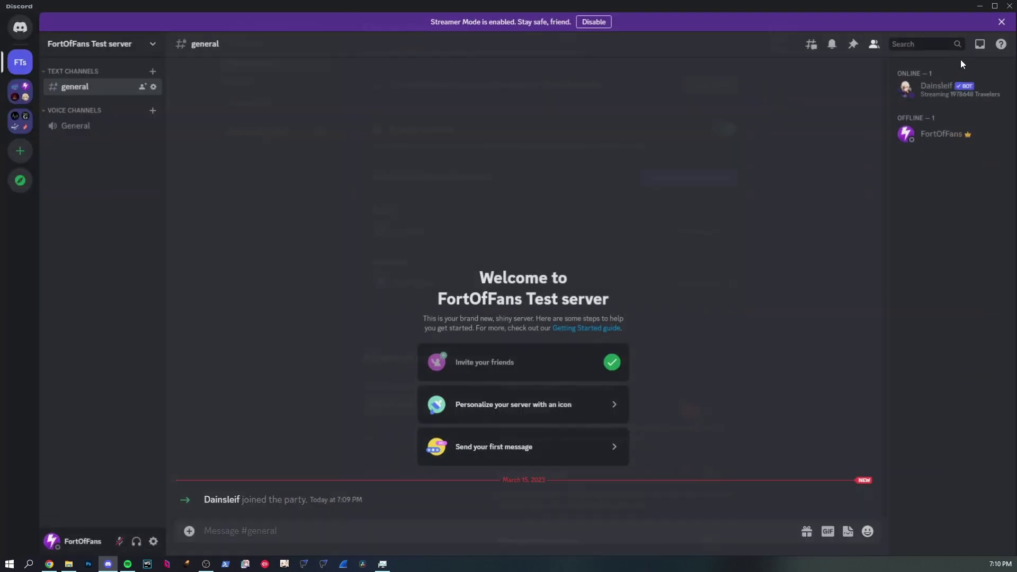
Turn off the Administrator permission for the Dainsleif role in the server settings and save the change
left_click(141, 43)
left_click(151, 115)
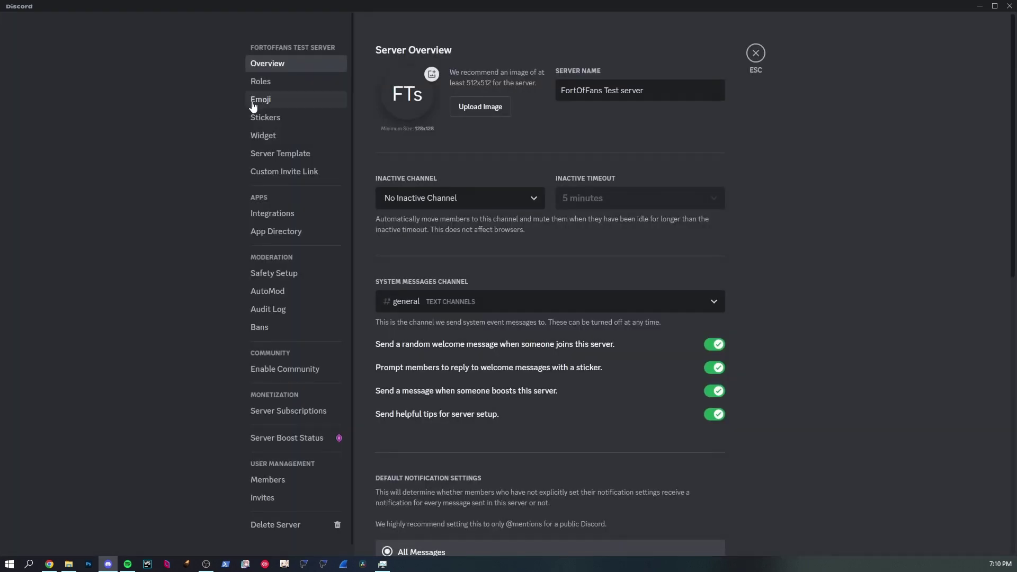
left_click(260, 81)
left_click(532, 227)
scroll(596, 299, "down", 3)
scroll(583, 239, "up", 3)
left_click(555, 122)
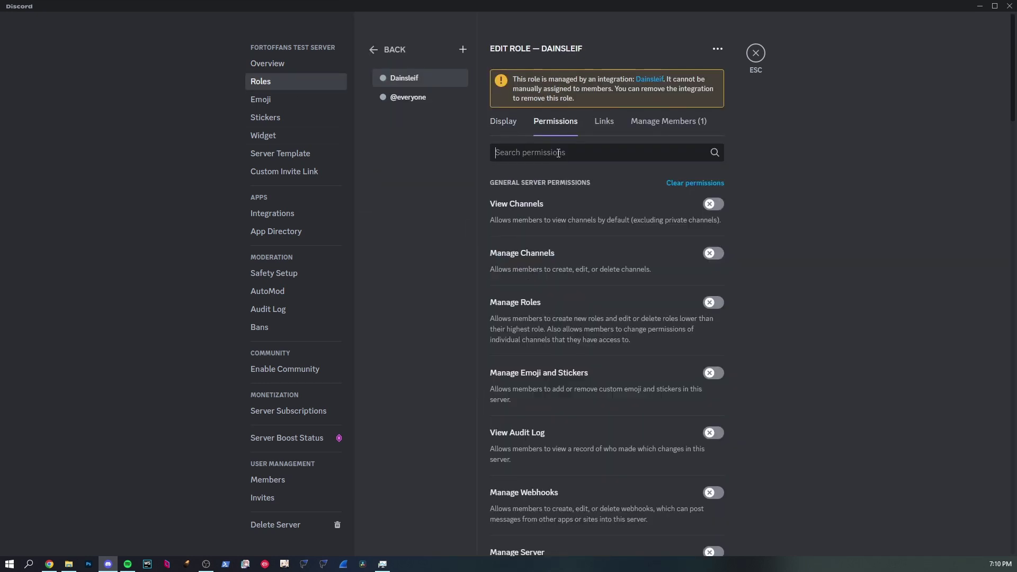
type("adn")
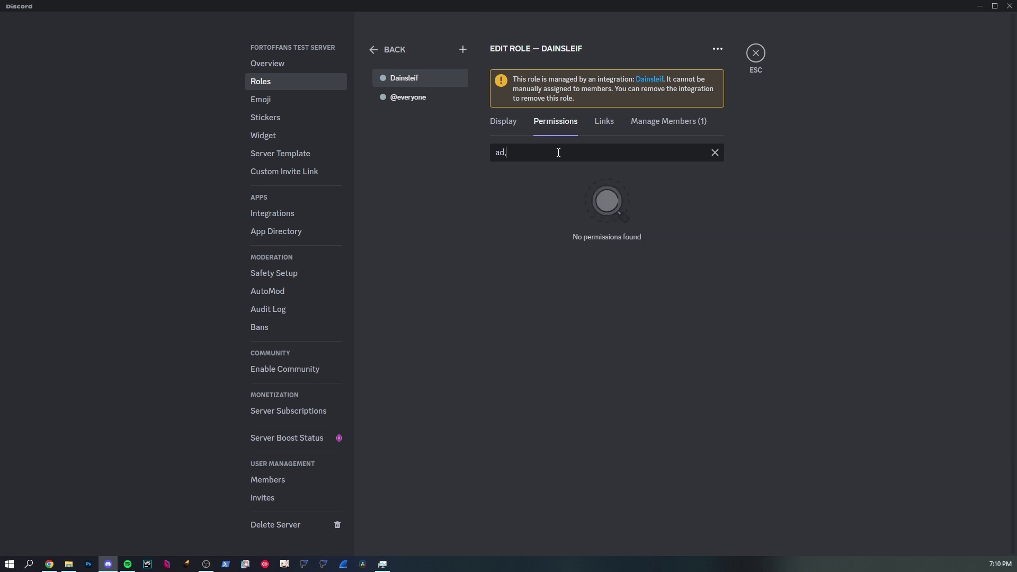
key("BackSpace")
type("m")
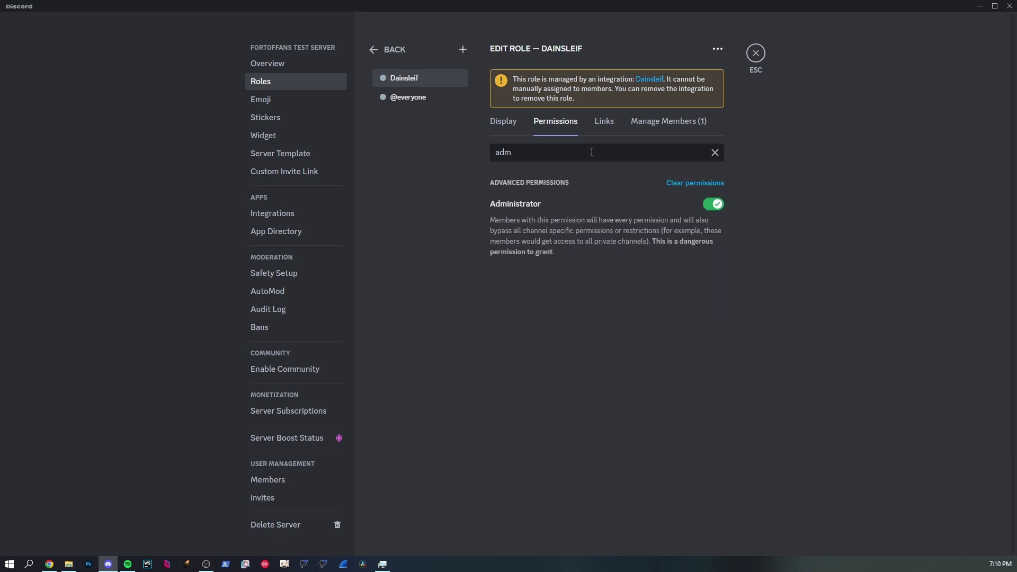
left_click(715, 206)
left_click(695, 523)
left_click(756, 53)
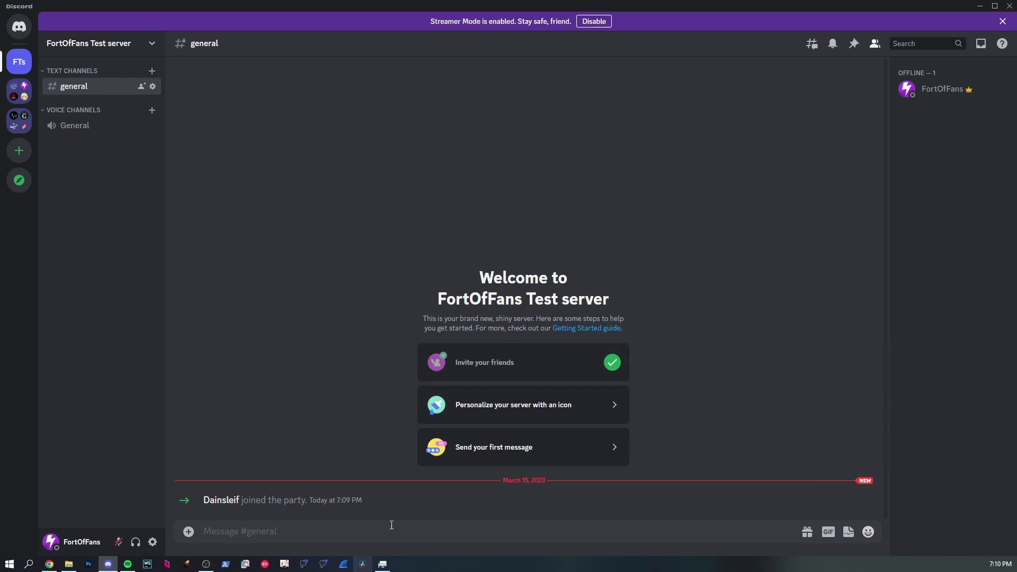
Run the /charcards command in the general channel and page forward through the Jean cheat sheet to the Sunfire build
type("/charca")
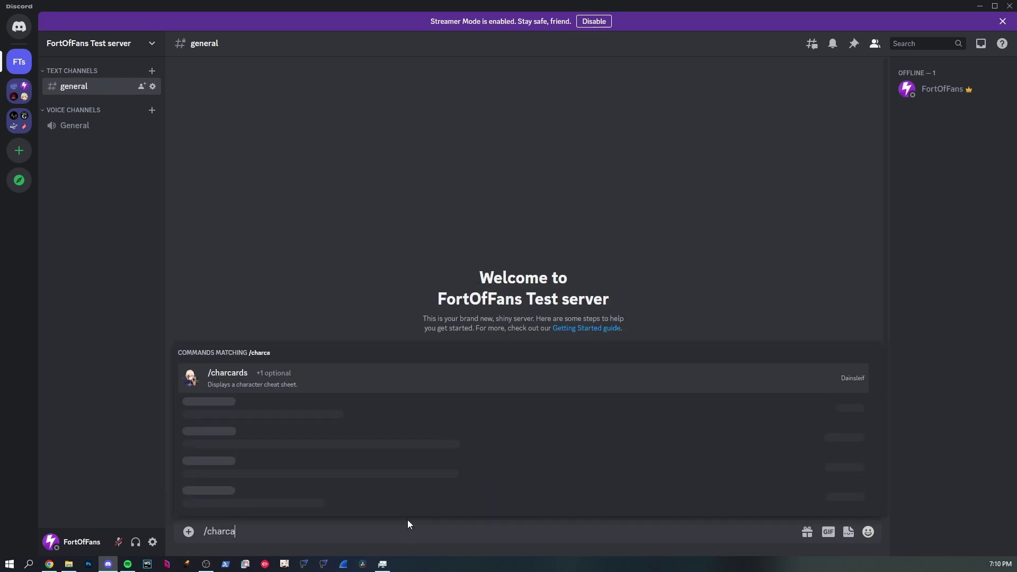
key("Tab")
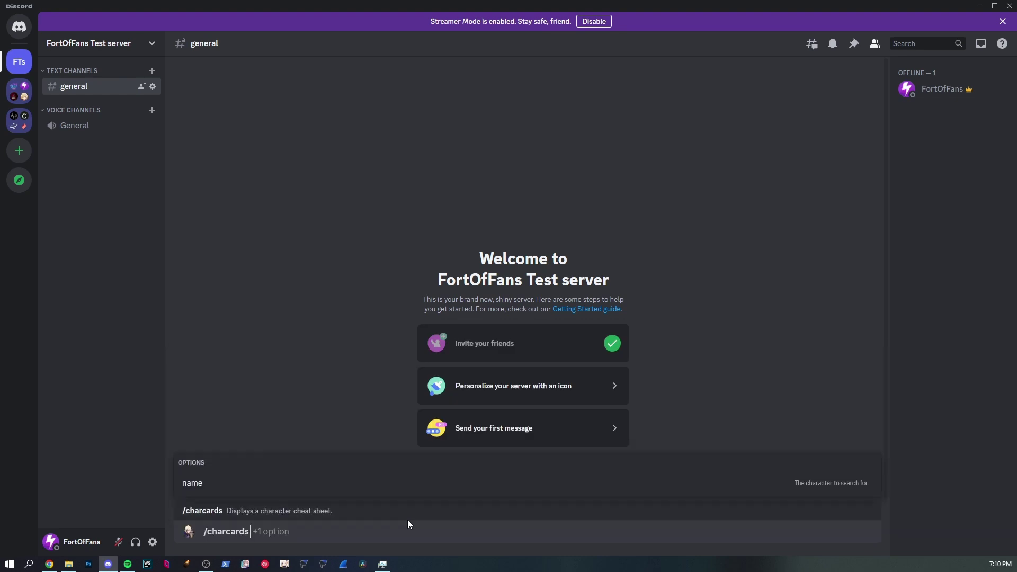
type("Ayaka")
key("Return")
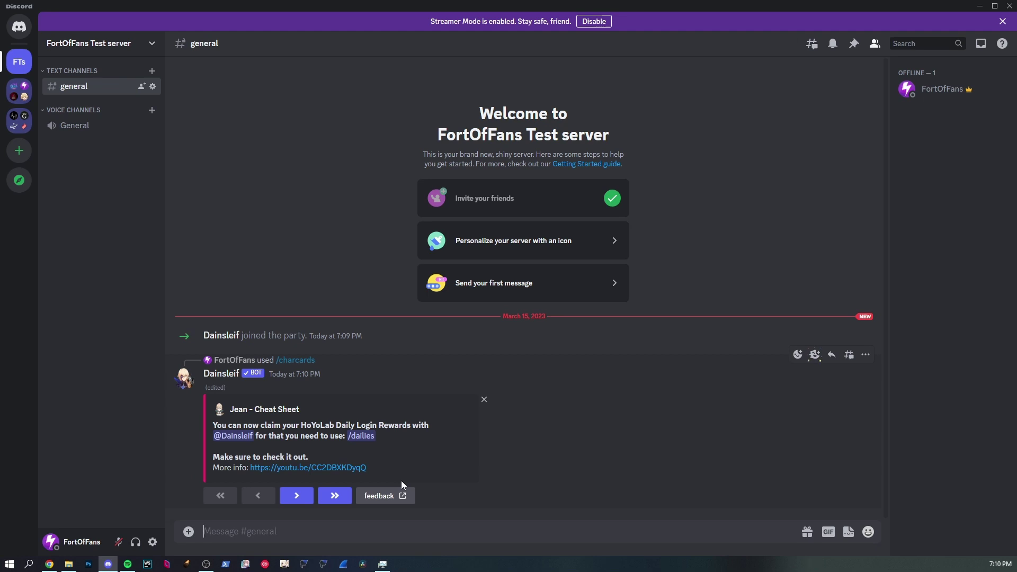
left_click(303, 495)
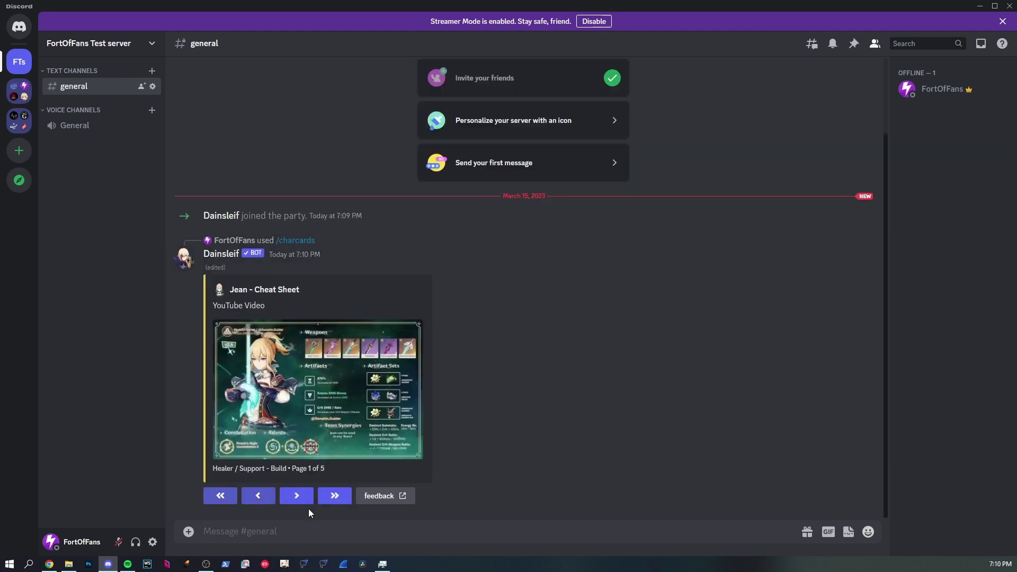
left_click(300, 496)
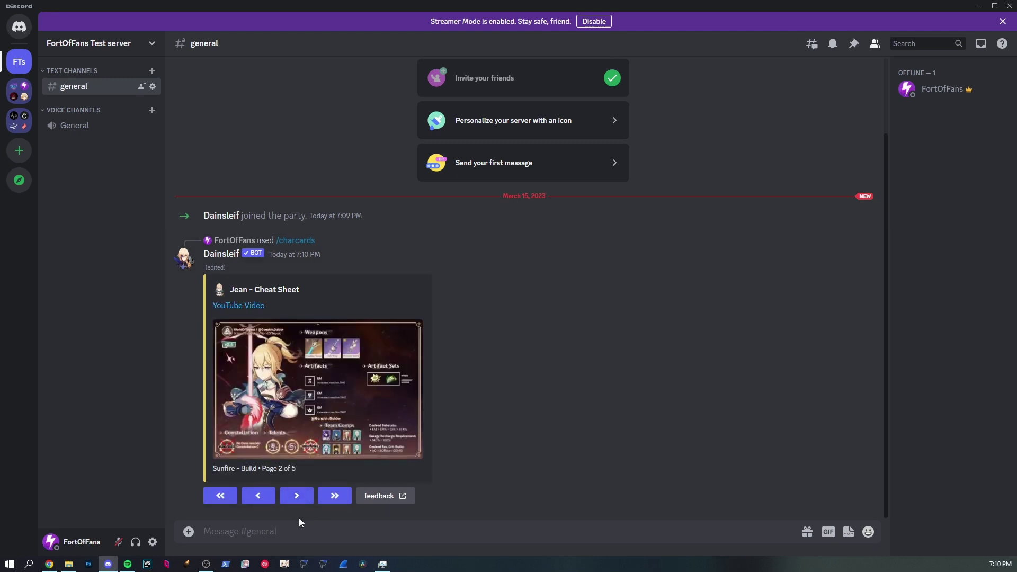
Run the /profilecard command without options and try to select Tartaglia as the character on the resulting card
type("/p")
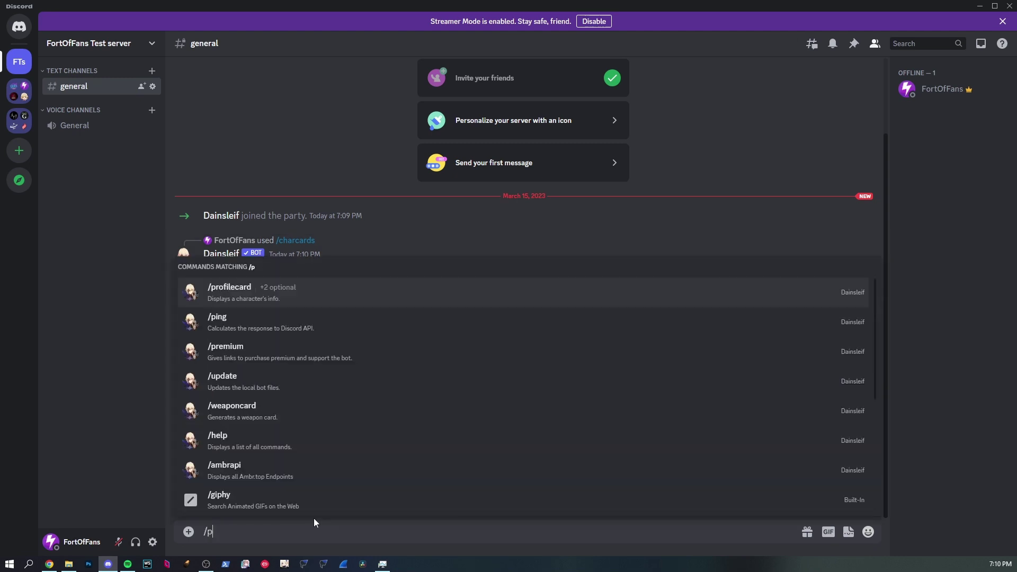
type("rofil")
key("Tab")
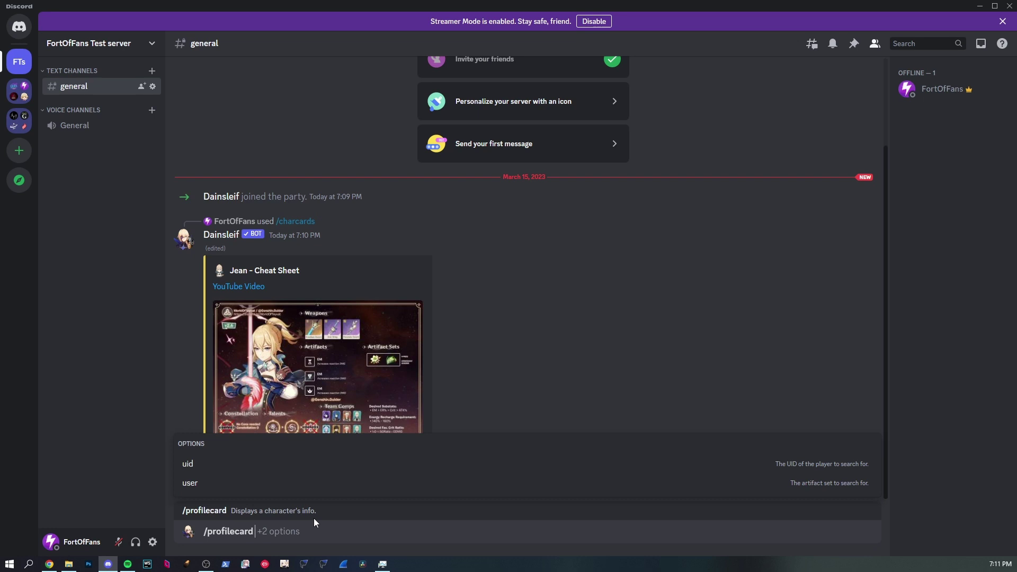
key("Up")
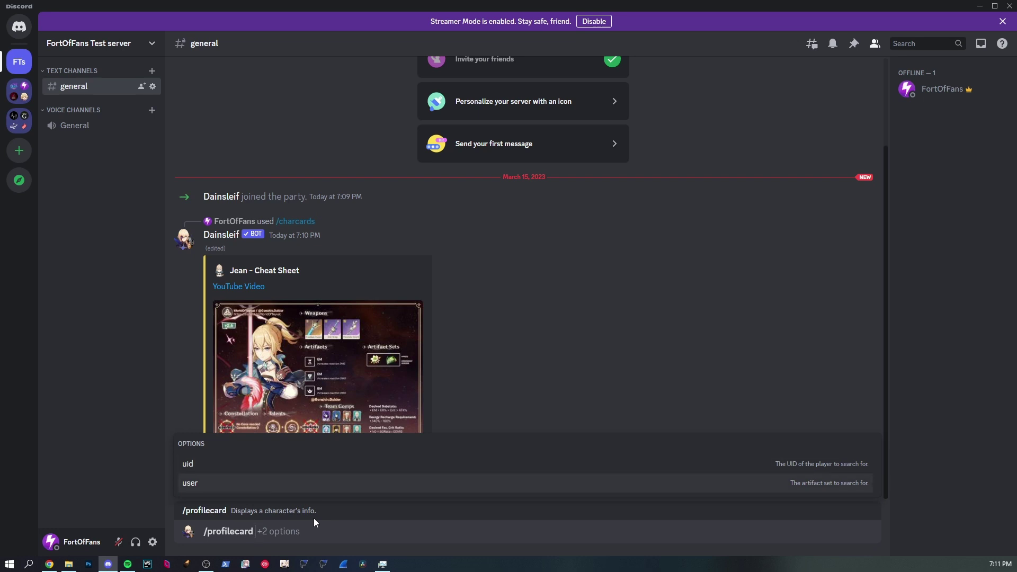
key("Tab")
key("BackSpace")
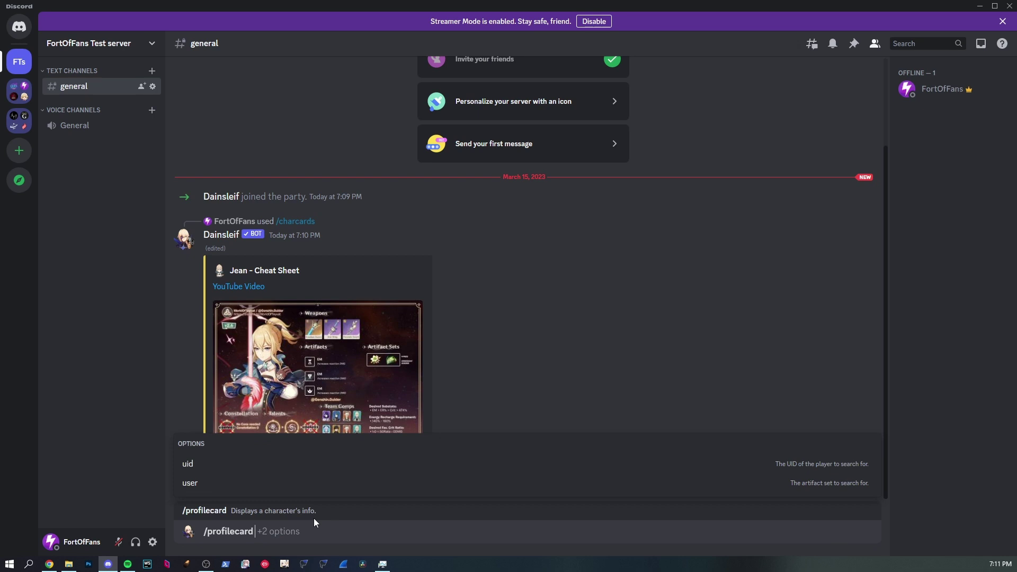
key("Return")
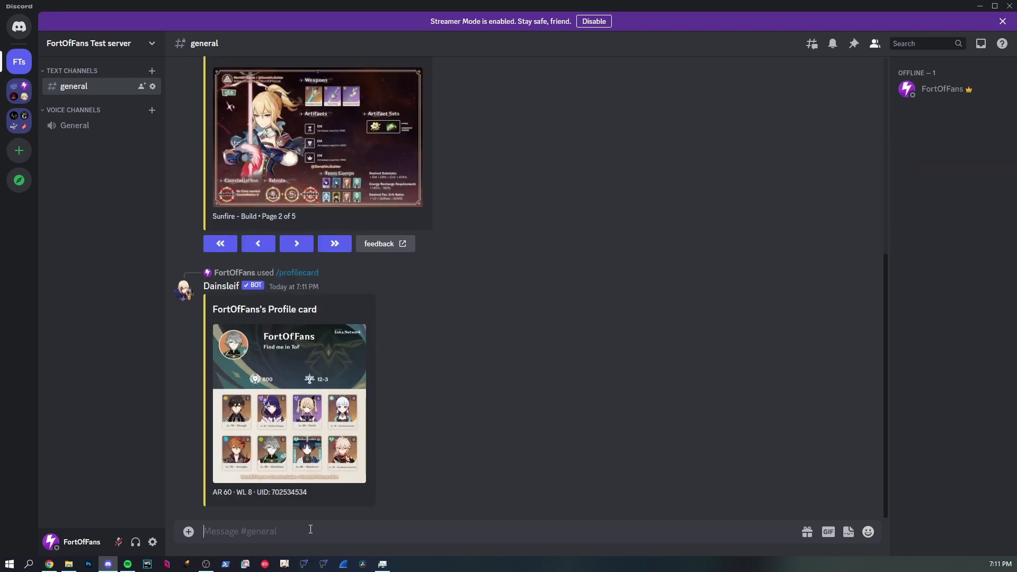
left_click(369, 476)
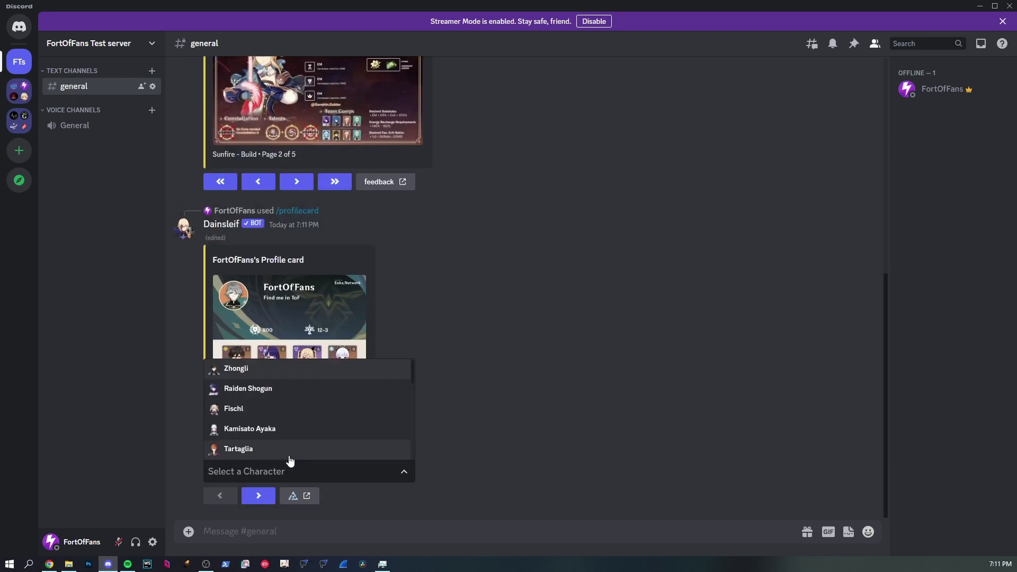
left_click(289, 449)
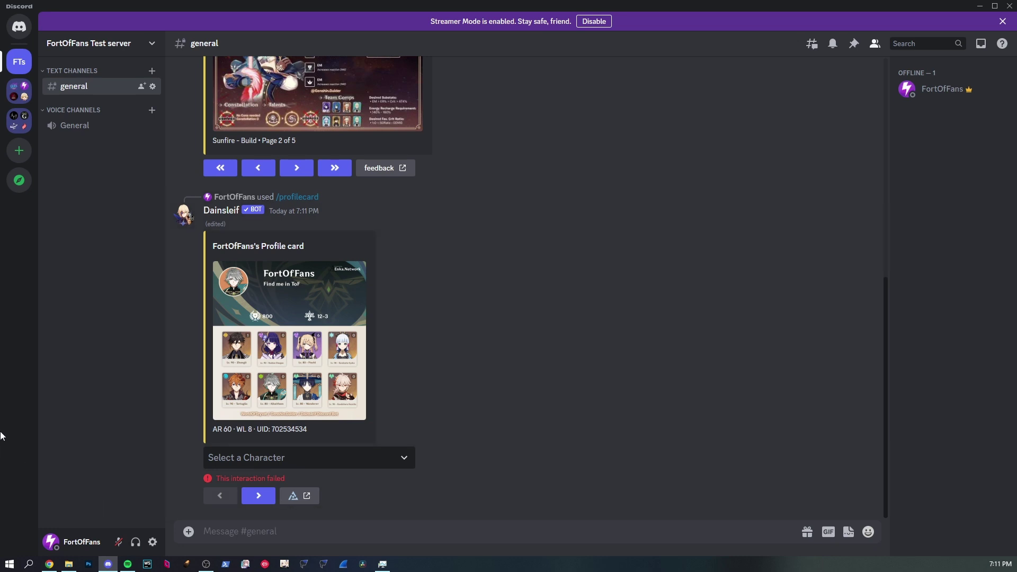
Turn on the Administrator permission for the Dainsleif role in the server settings and save the change
left_click(136, 44)
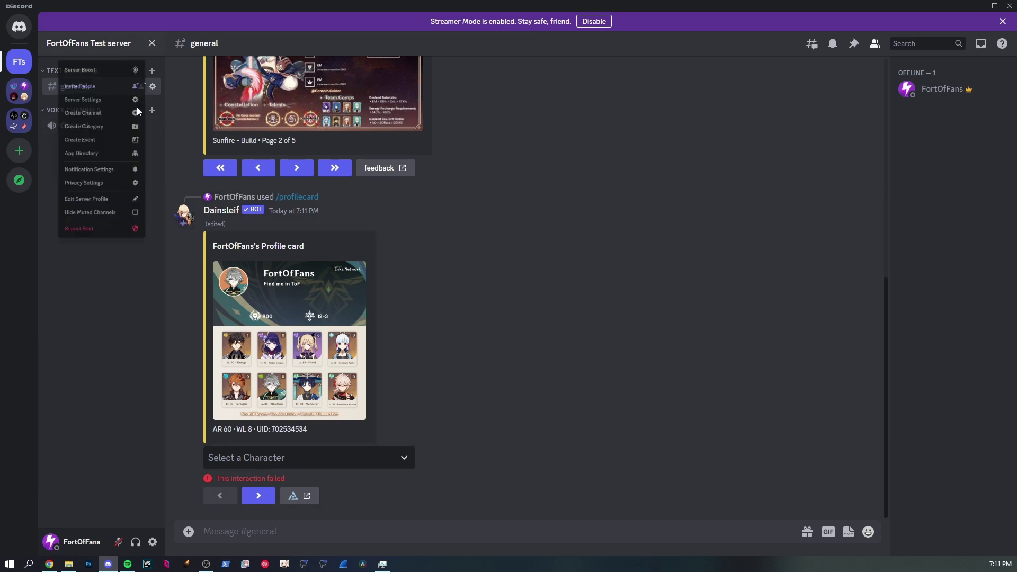
left_click(138, 113)
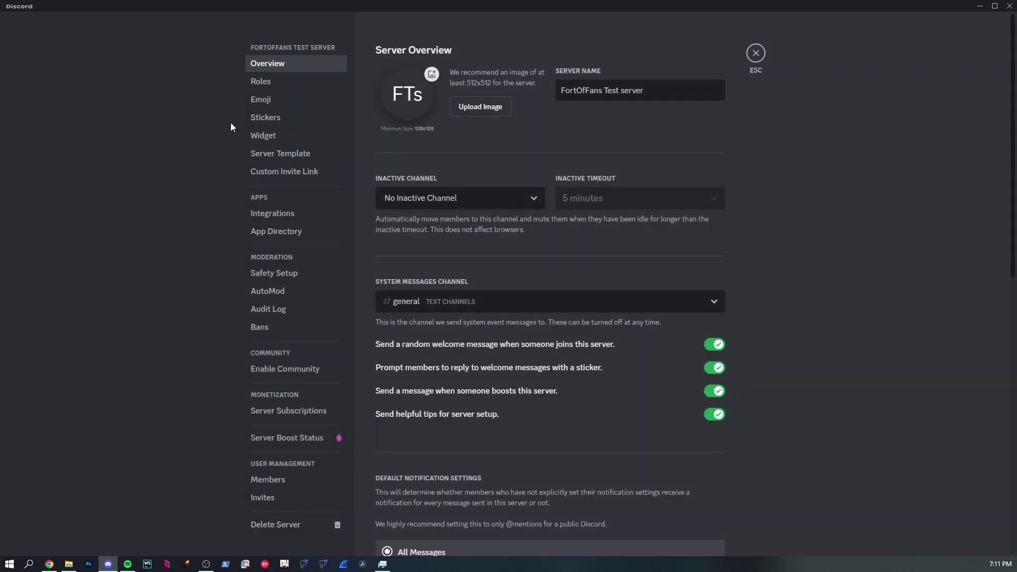
left_click(329, 84)
left_click(693, 229)
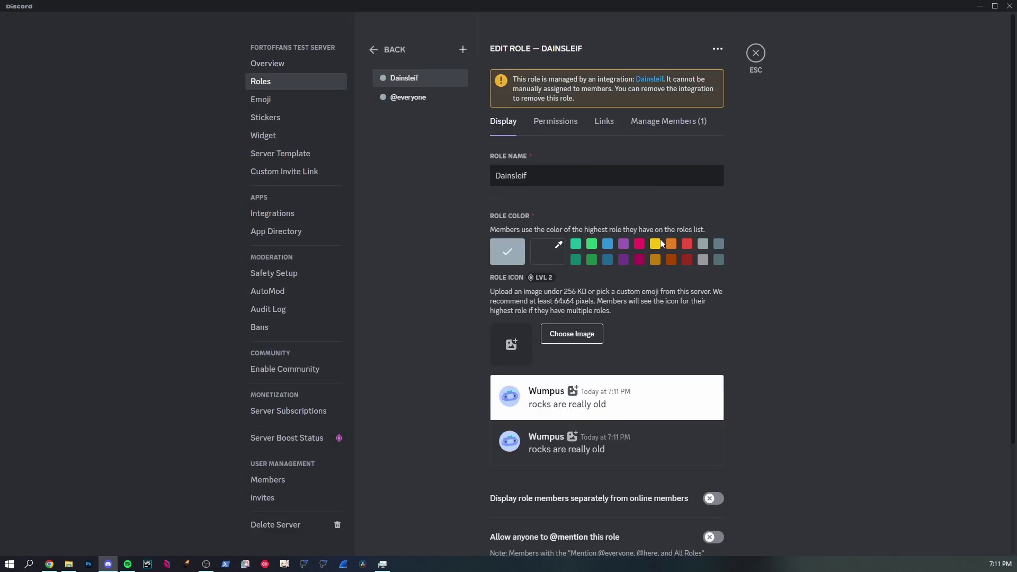
left_click(567, 123)
type("admin")
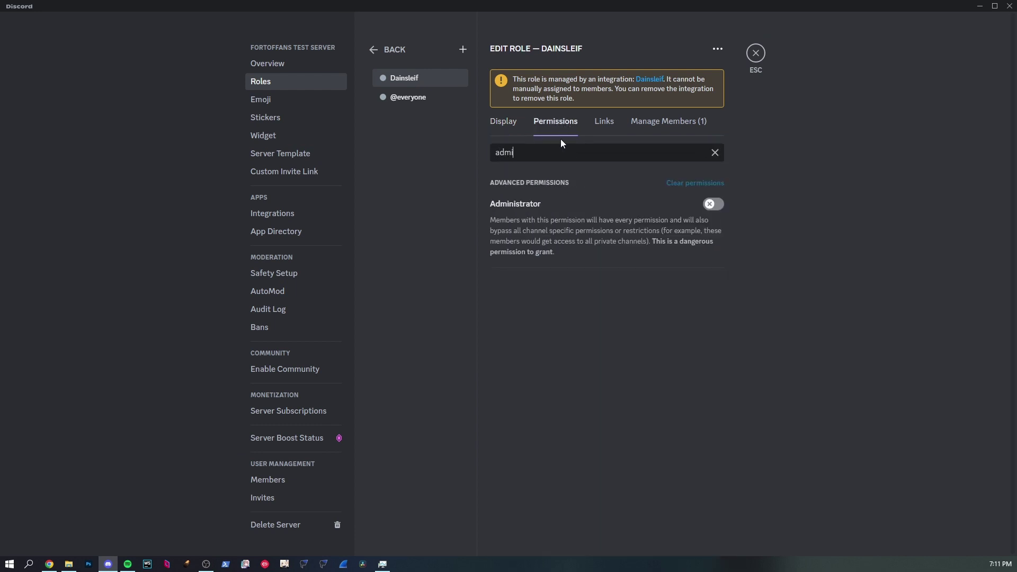
left_click(711, 204)
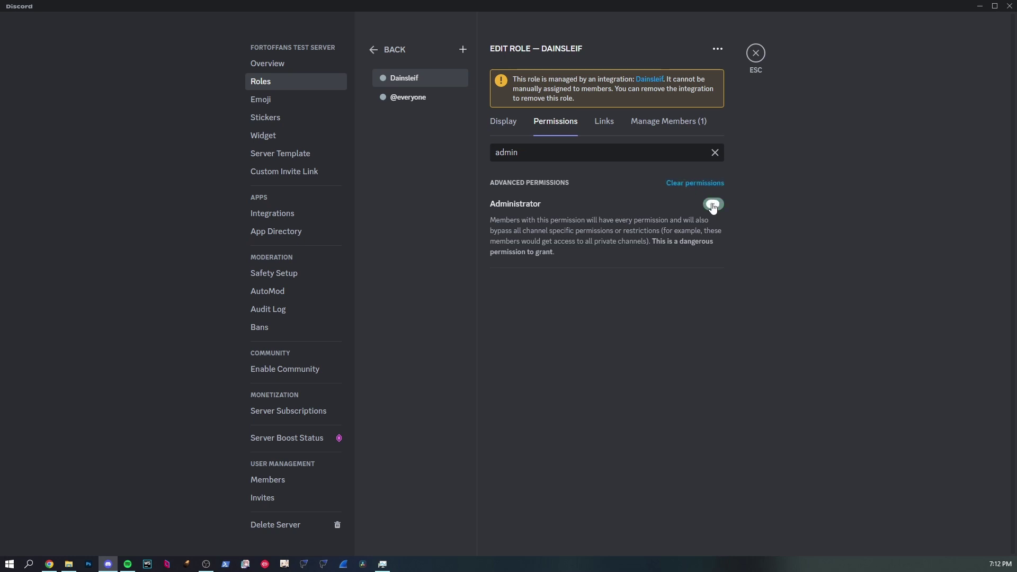
left_click(715, 529)
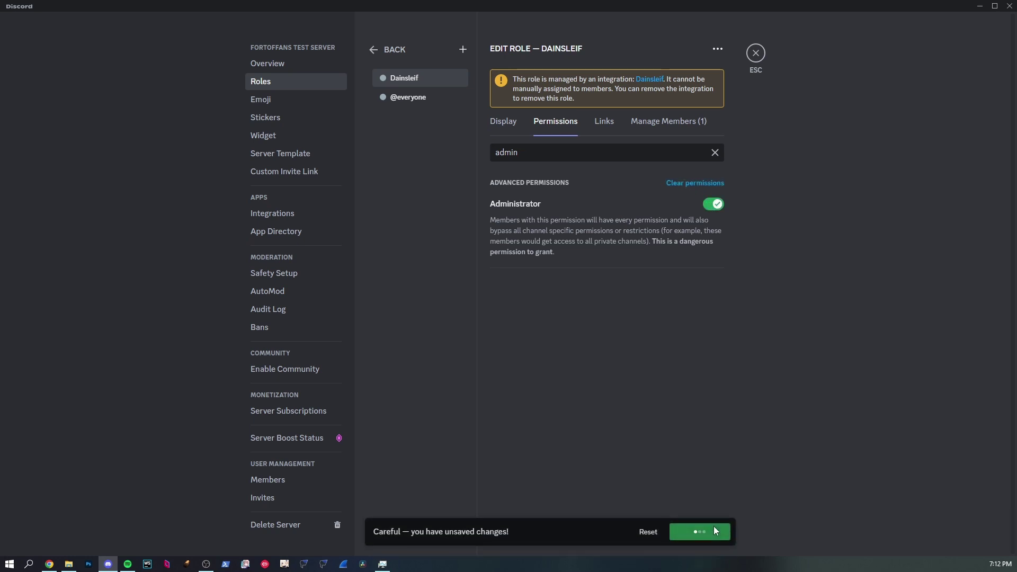
left_click(754, 53)
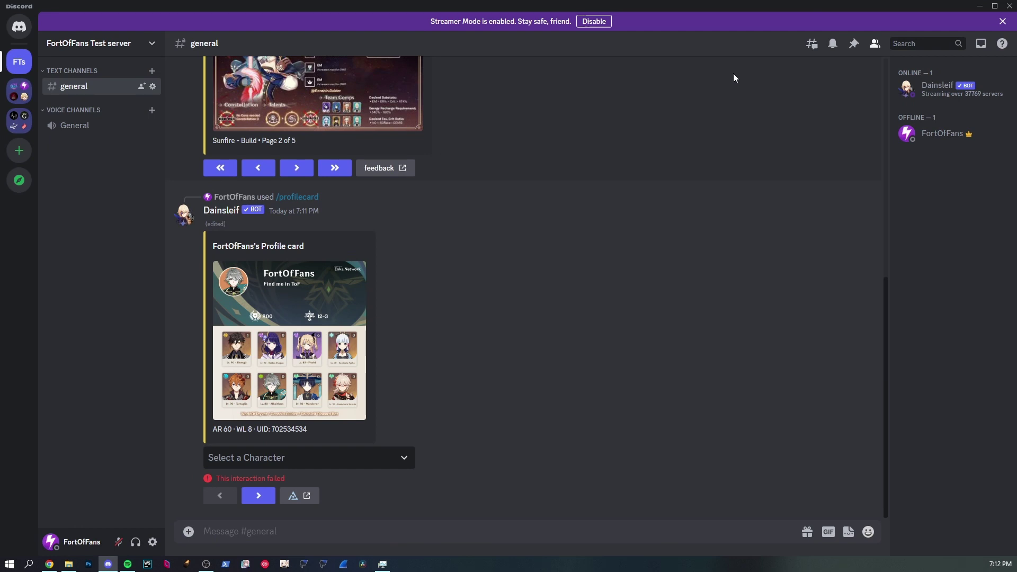
Try again to select a character on the profile card, and check the general channel's permission settings
left_click(335, 455)
left_click(294, 415)
left_click(152, 87)
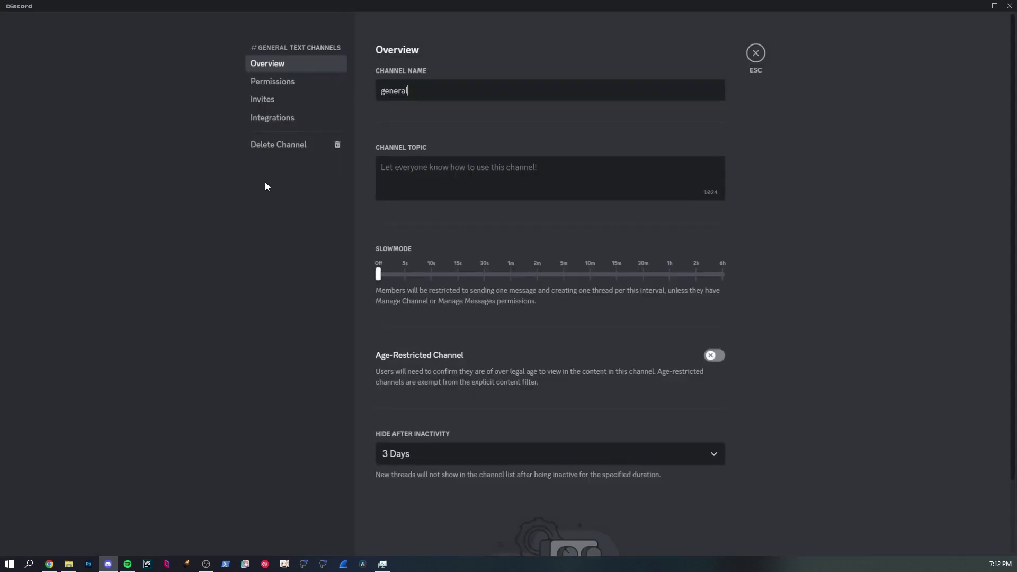
left_click(317, 85)
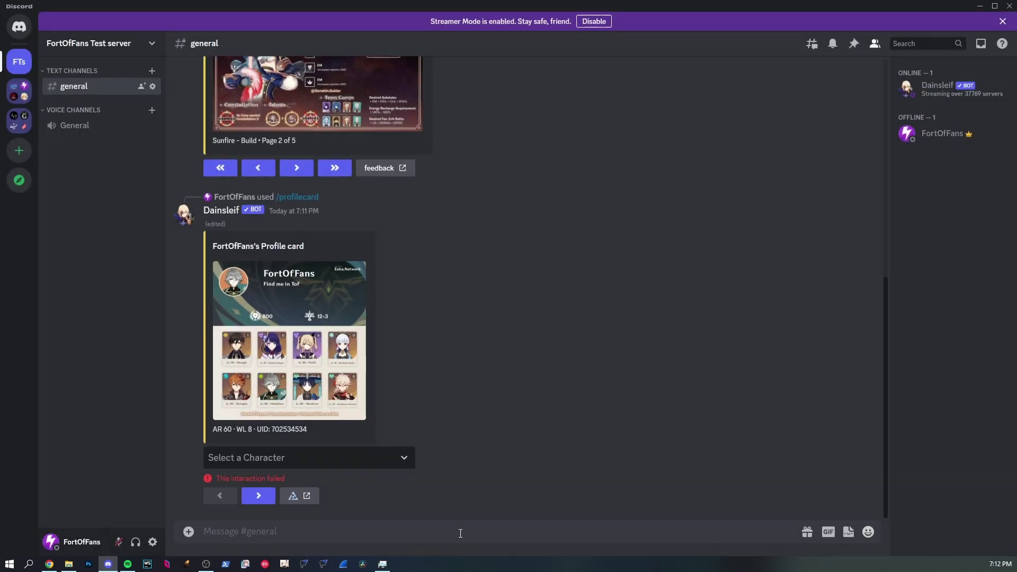
Run the /profilecard command again without options in the general channel and select Tartaglia as the character on the new card
type("/p")
type("rof")
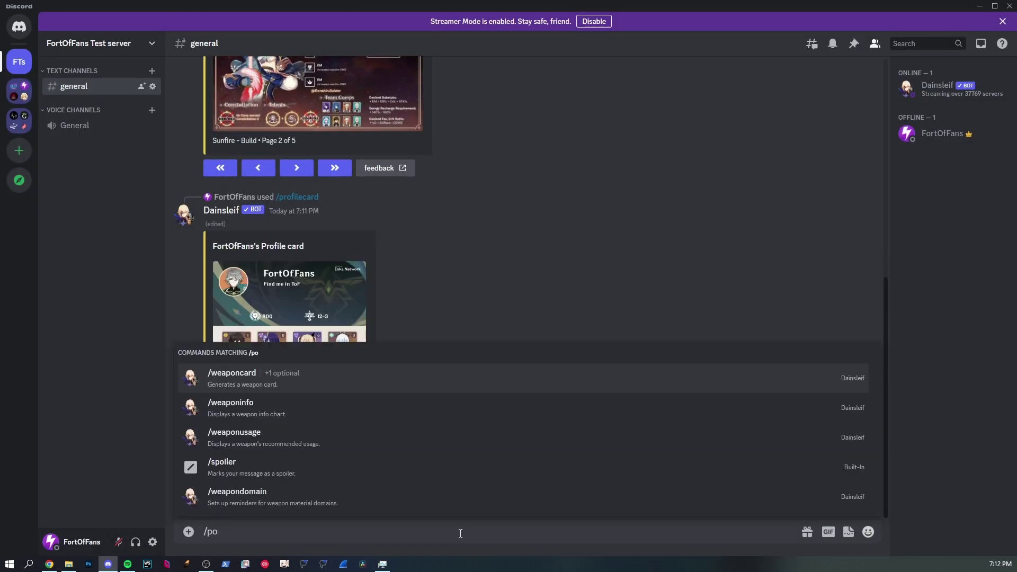
key("Tab")
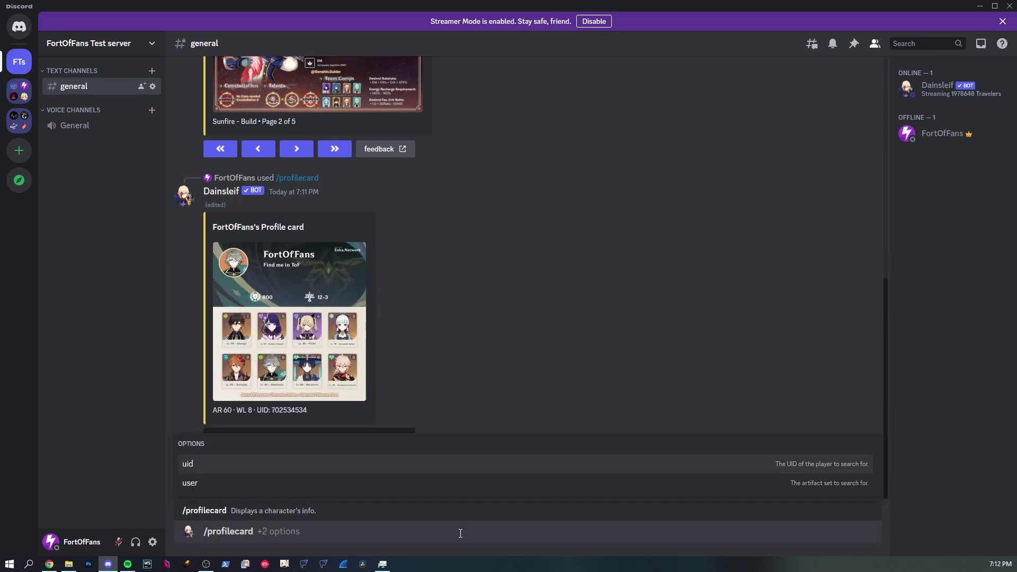
key("Down")
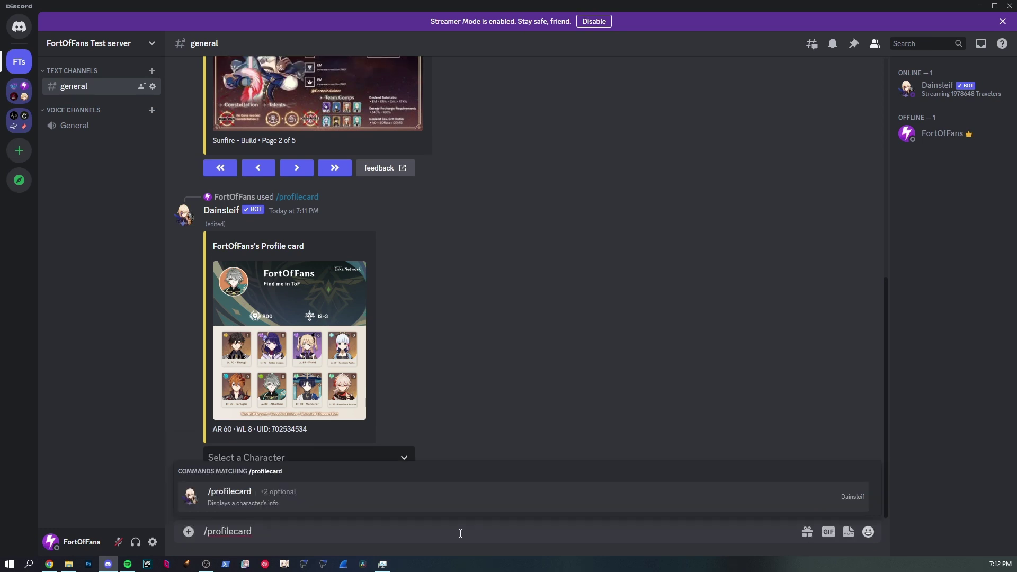
key("Return")
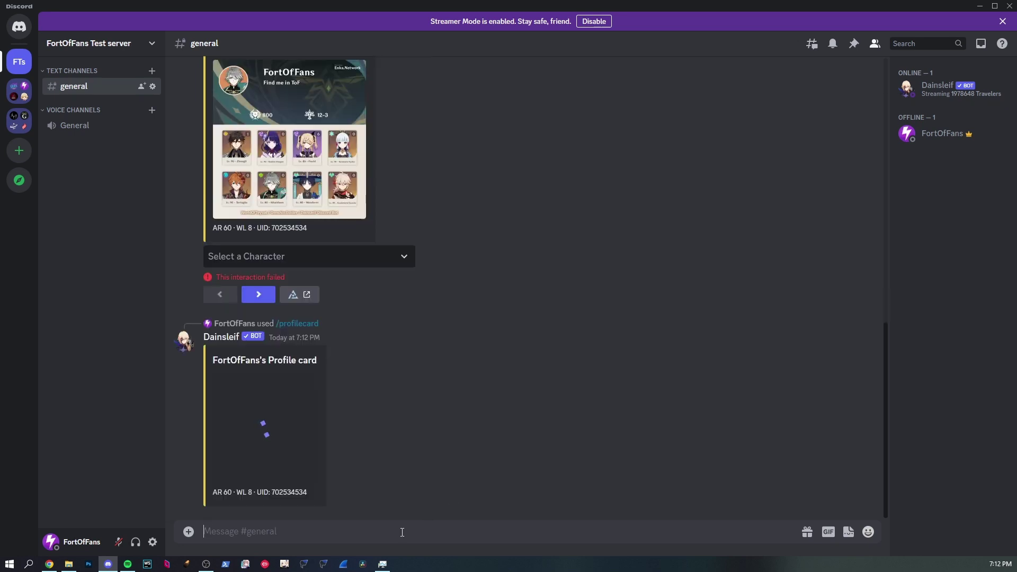
left_click(395, 476)
left_click(326, 448)
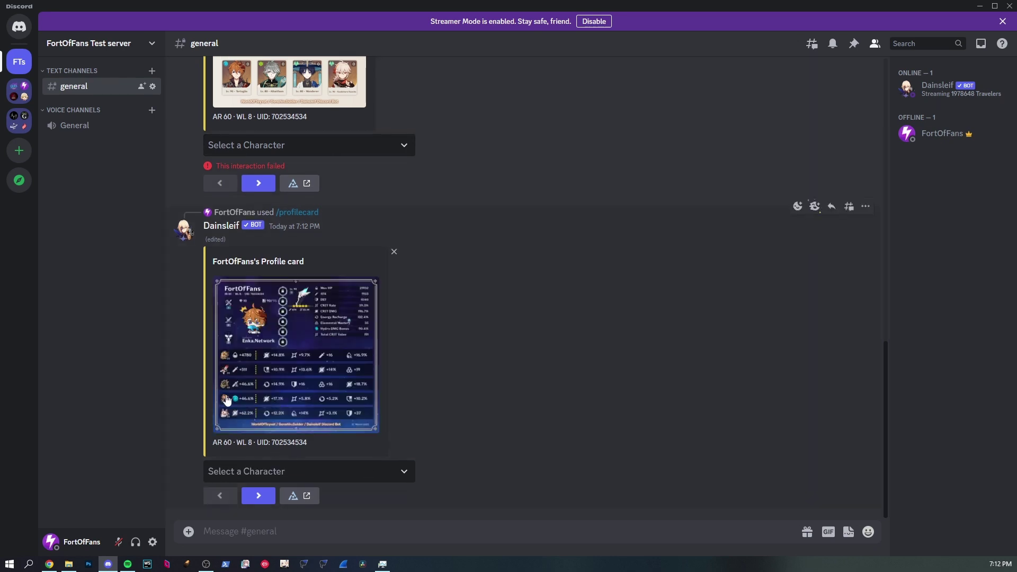
Compare the earlier and newer profile cards in the general channel, and look through the newer card's character list
scroll(370, 296, "up", 4)
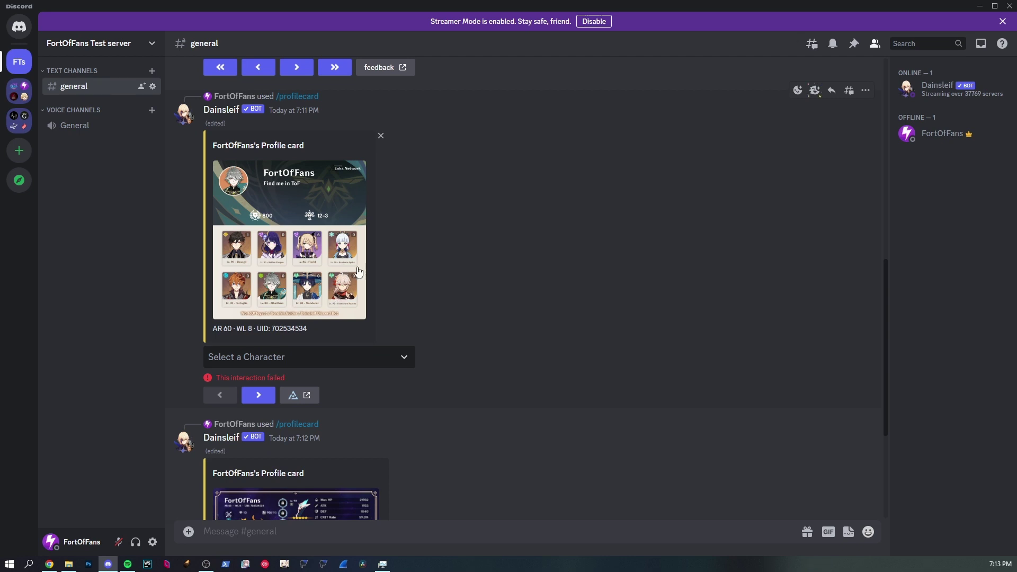
scroll(425, 245, "down", 4)
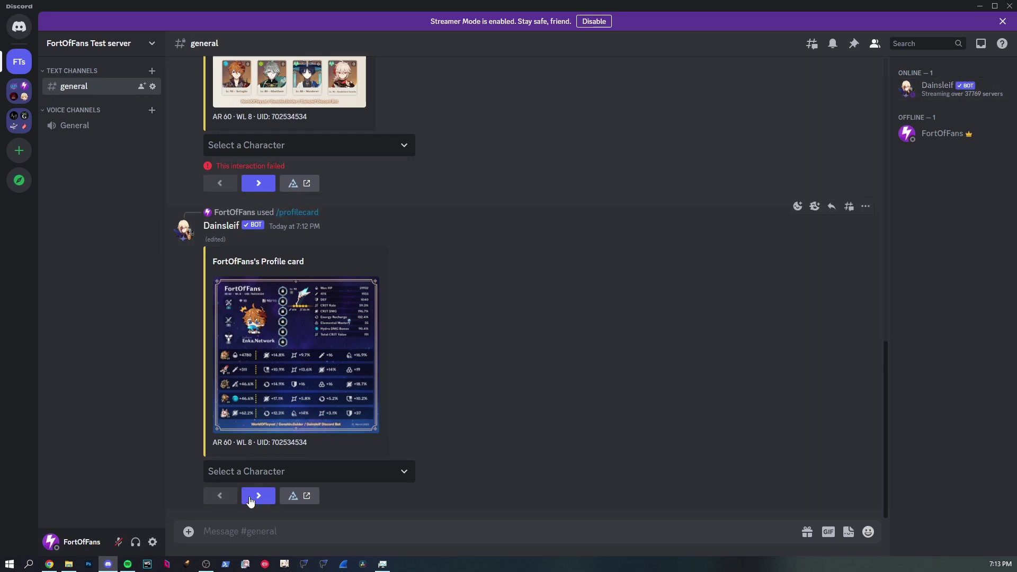
left_click(356, 469)
scroll(351, 451, "down", 2)
scroll(351, 451, "down", 2)
left_click(434, 319)
scroll(370, 238, "up", 1)
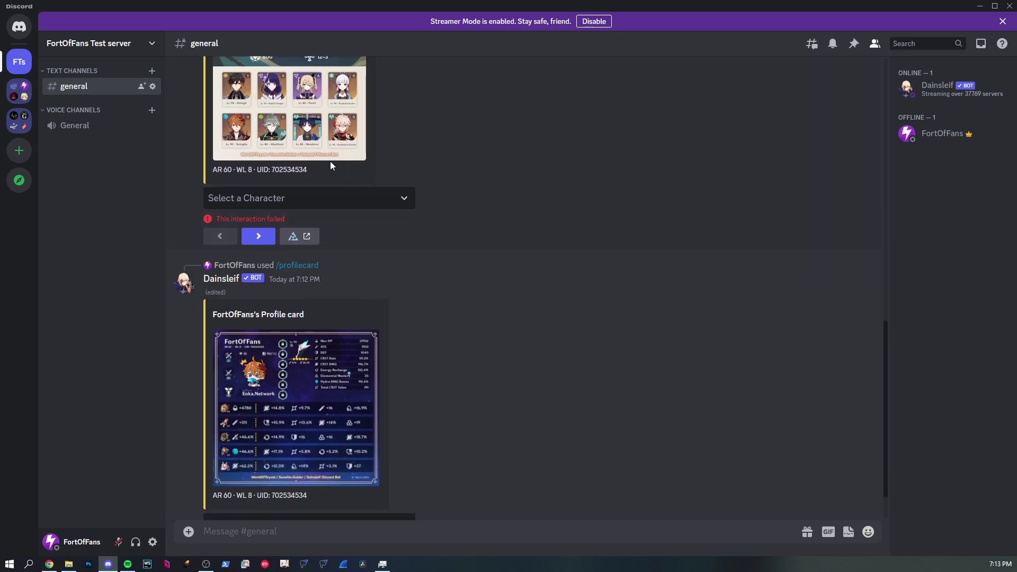
scroll(331, 162, "up", 3)
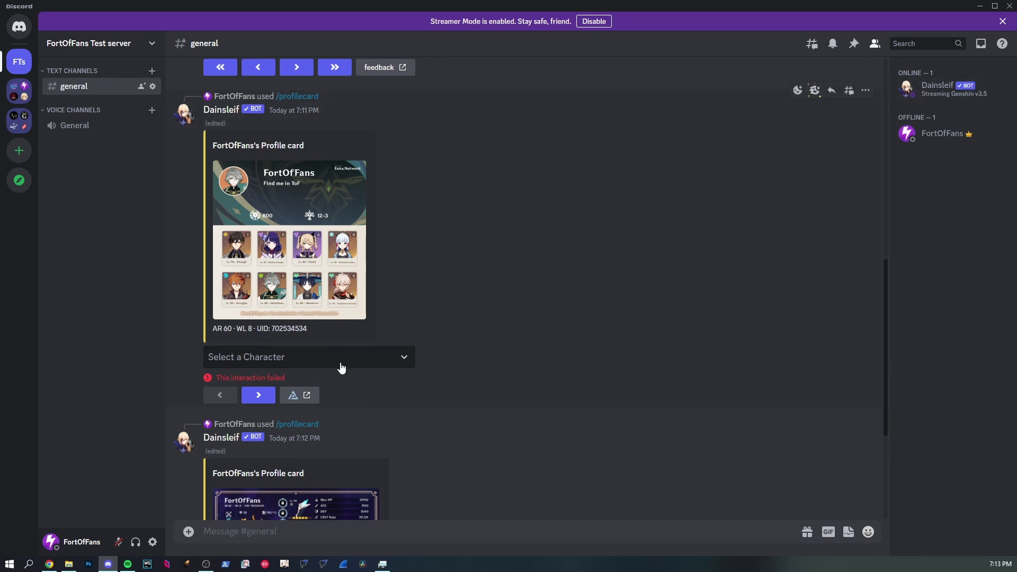
scroll(332, 368, "down", 3)
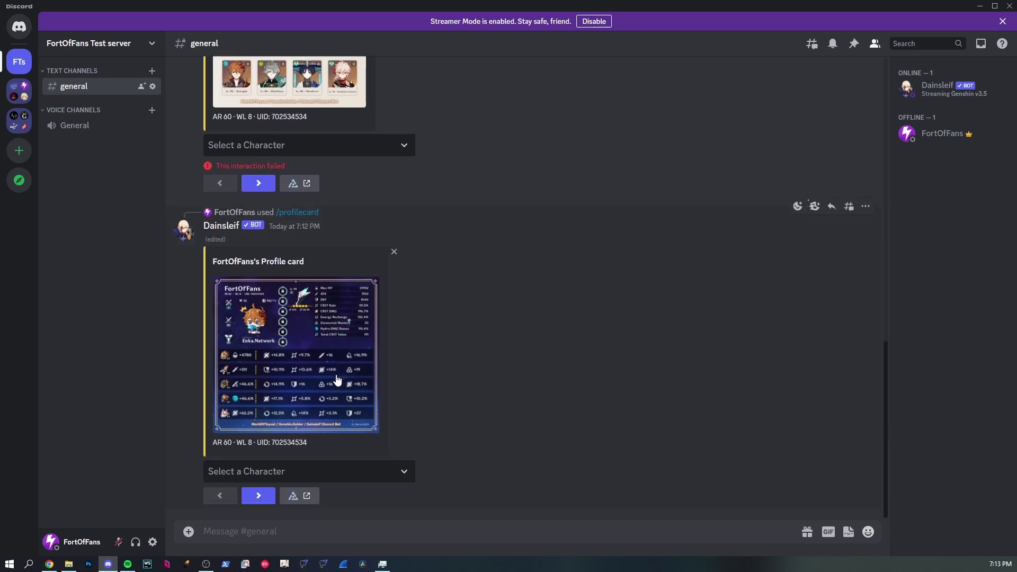
Add the Dainsleif bot as a member with access to the private general channel
left_click(151, 91)
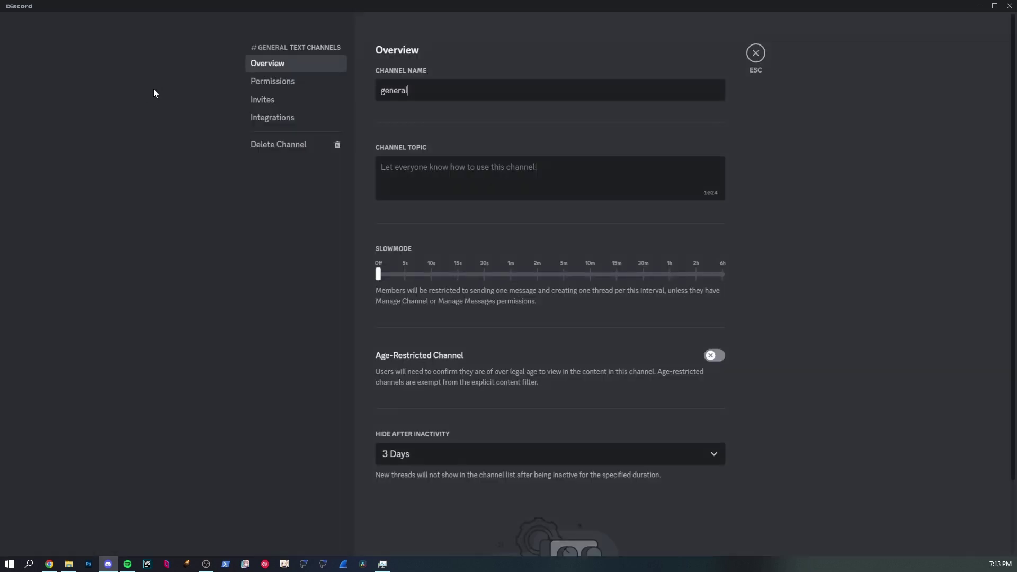
left_click(310, 84)
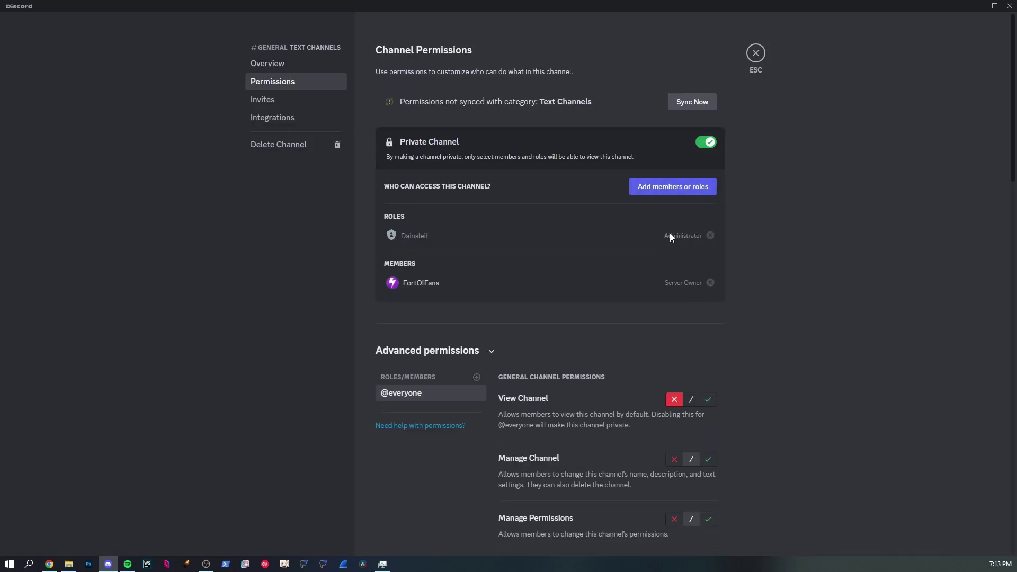
left_click(687, 187)
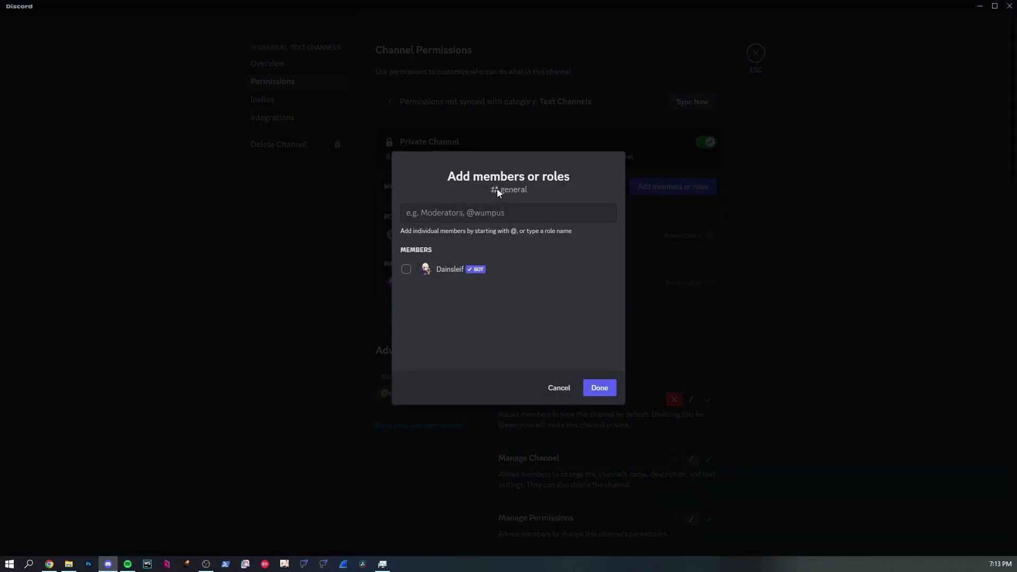
left_click(443, 271)
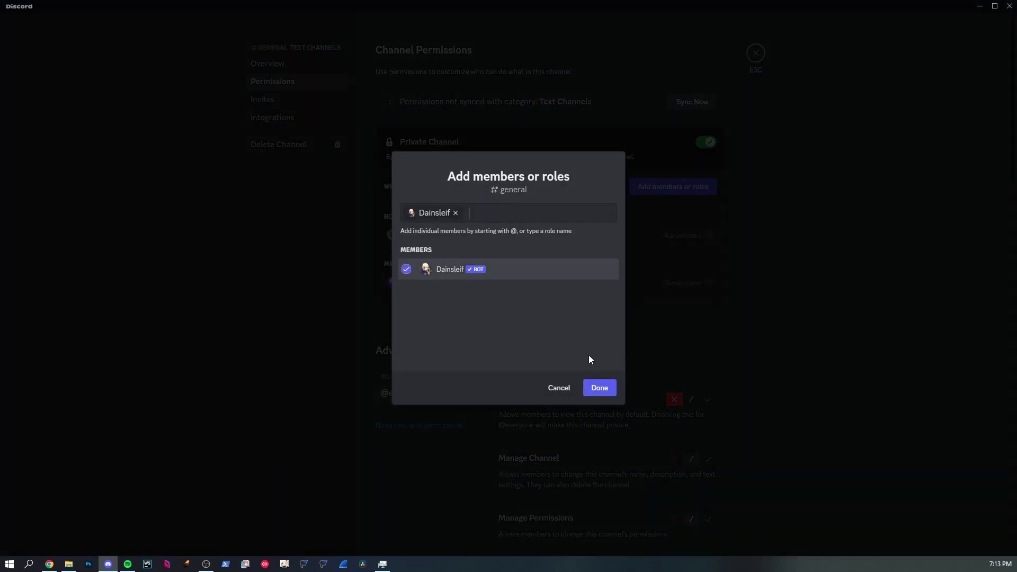
left_click(604, 387)
scroll(735, 260, "down", 3)
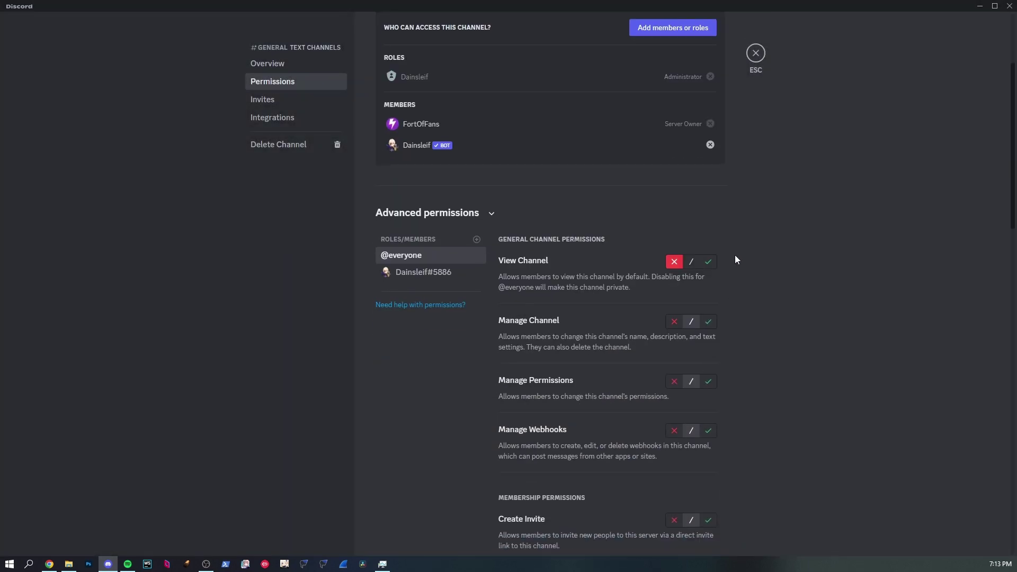
left_click(708, 263)
scroll(713, 235, "down", 3)
scroll(704, 293, "down", 6)
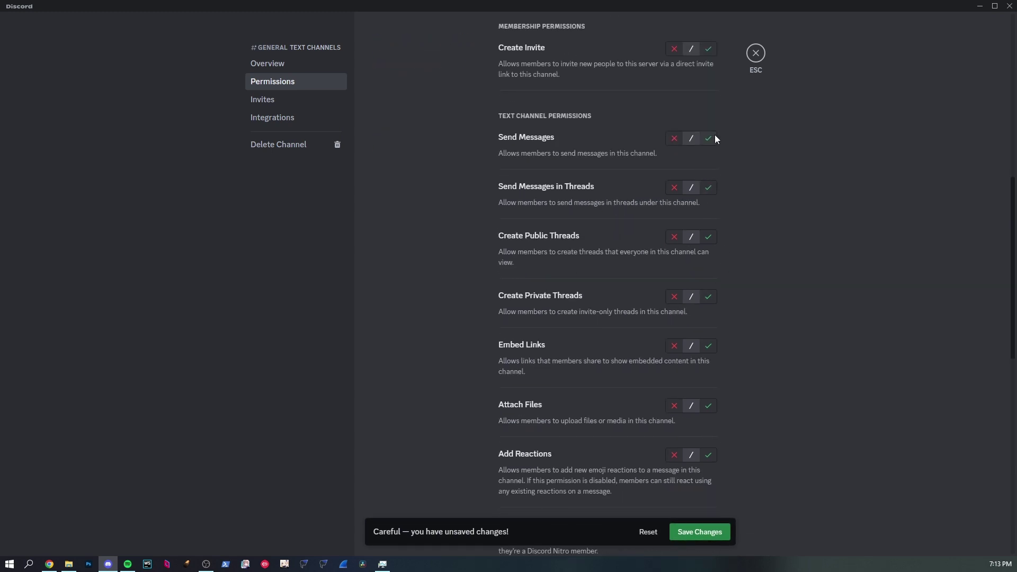
left_click(647, 531)
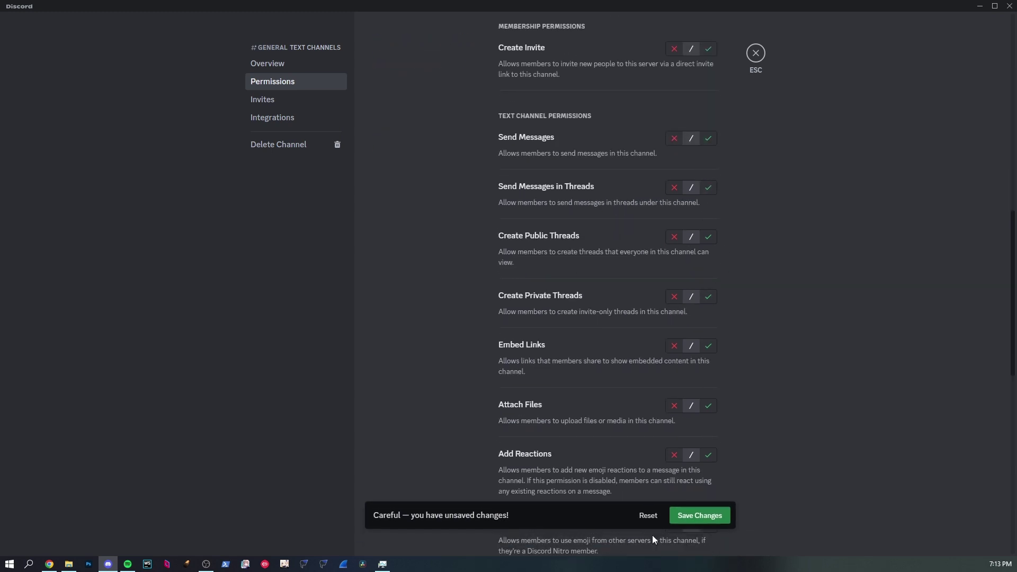
scroll(646, 338, "up", 9)
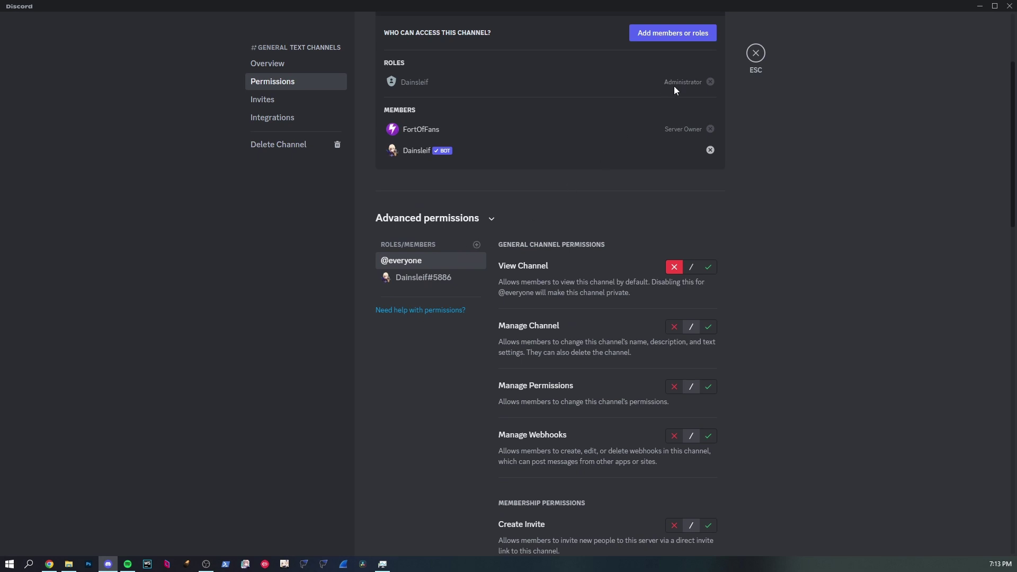
left_click(755, 54)
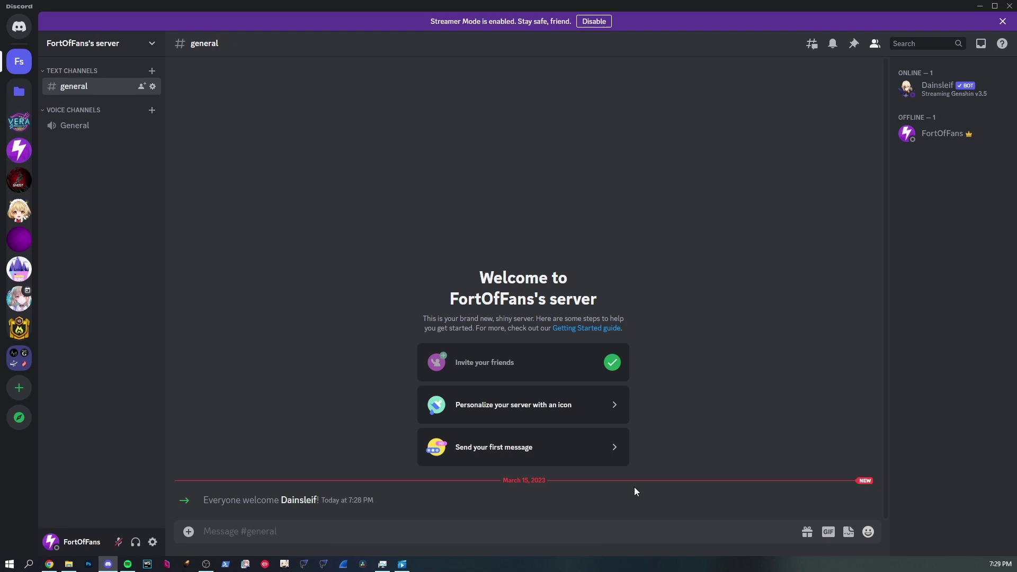
Run the /weaponinfo command with the name "wg" in the general channel of FortOfFans's server and show the weapon's upgrade materials
left_click(605, 540)
type("/wea")
key("Down")
key("Return")
type("wg")
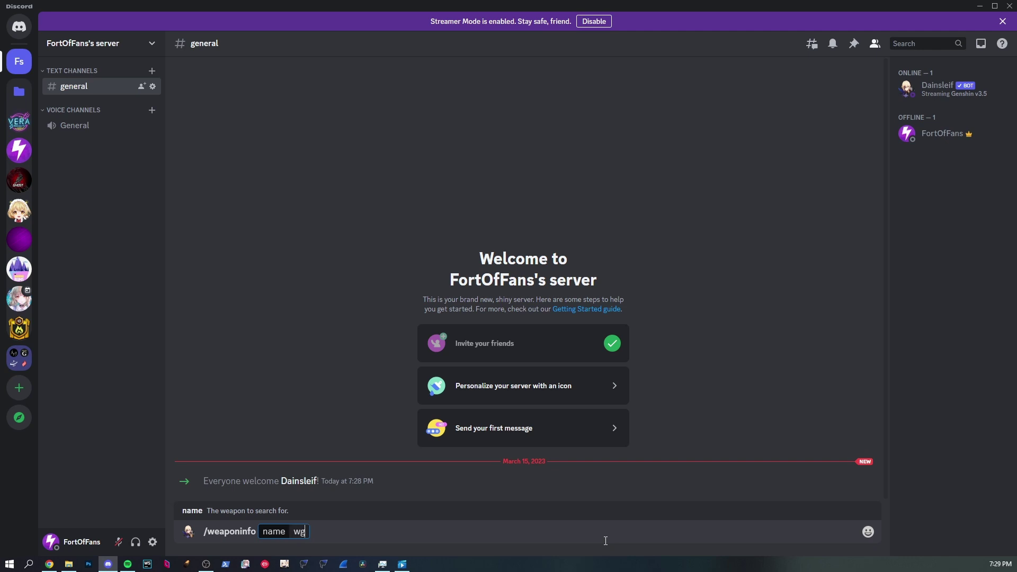
key("Return")
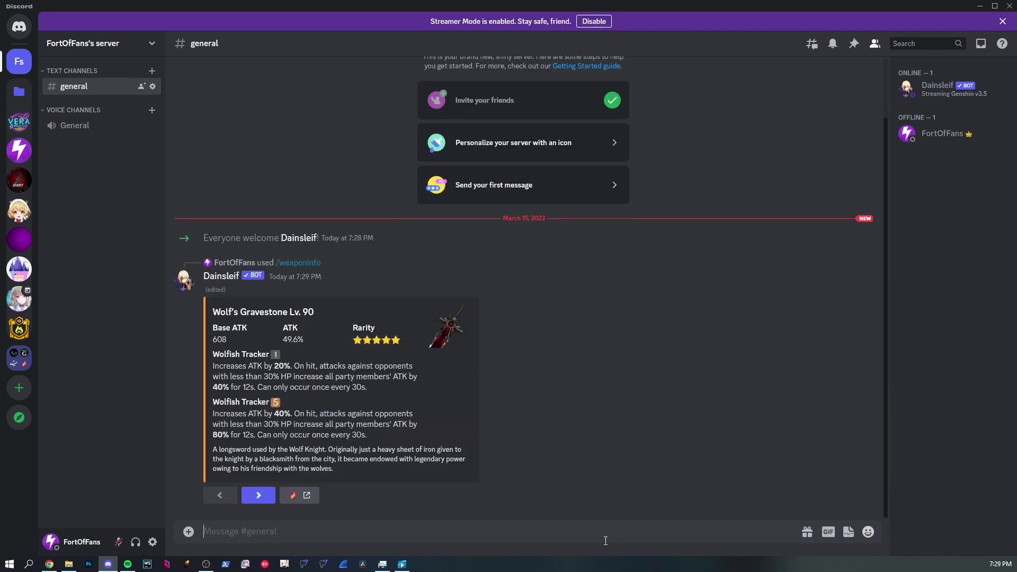
left_click(258, 495)
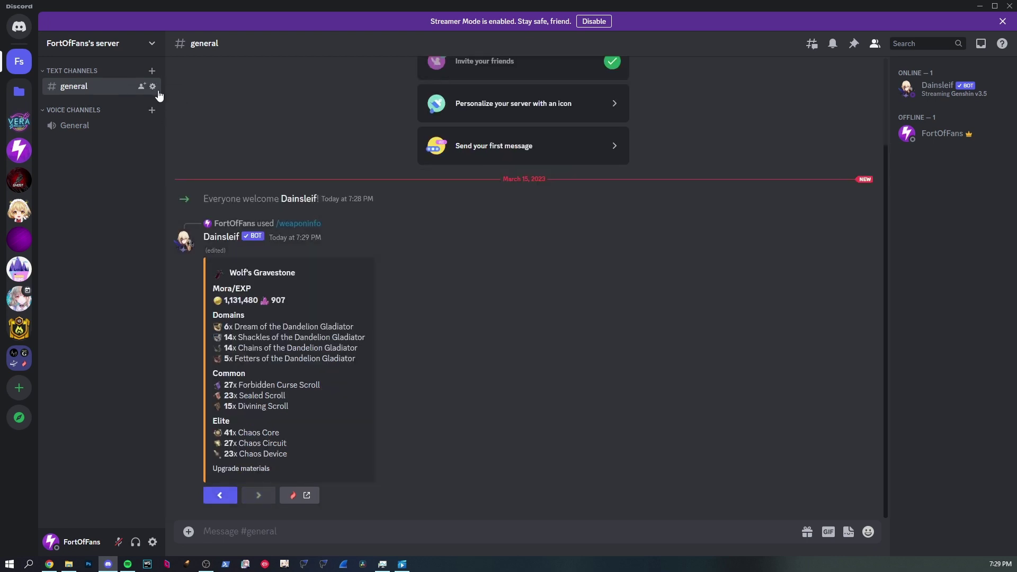
left_click(152, 53)
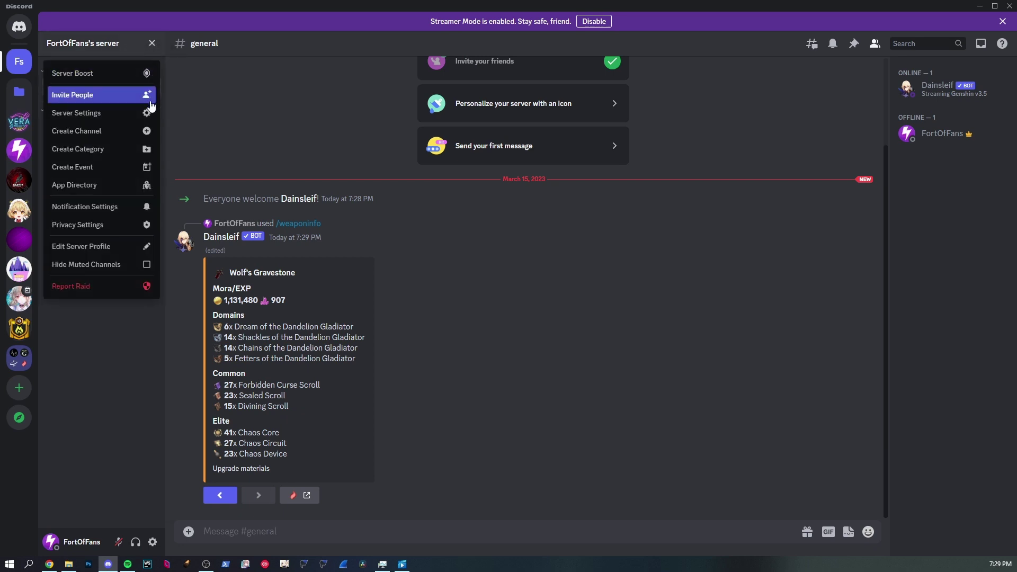
left_click(172, 119)
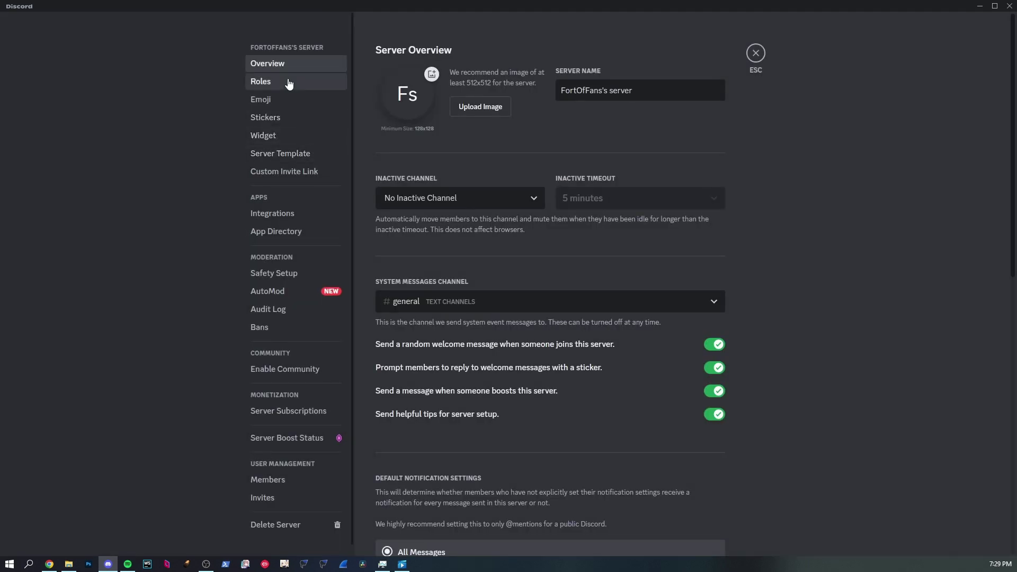
left_click(270, 81)
left_click(493, 124)
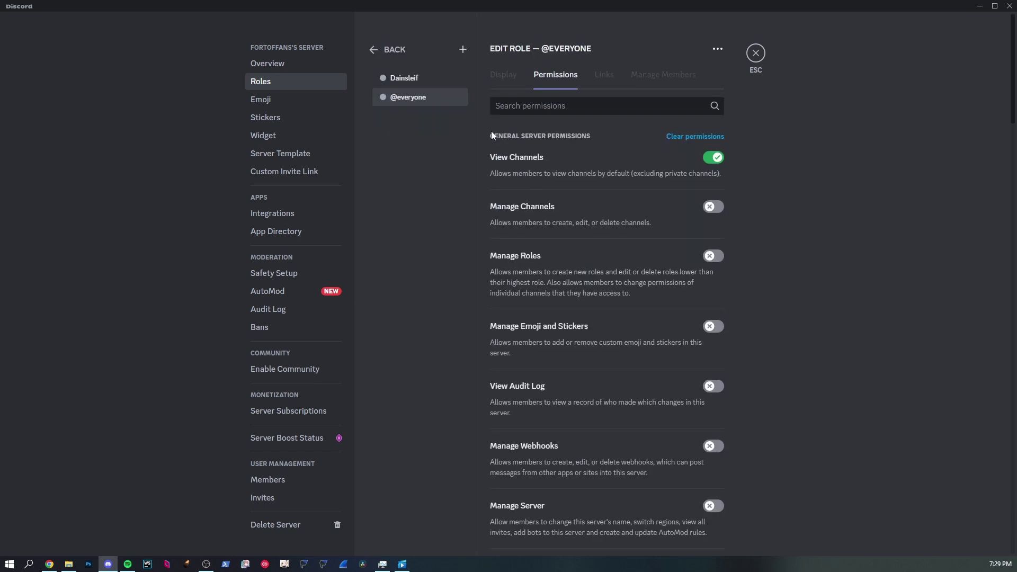
left_click(578, 98)
type("emoji")
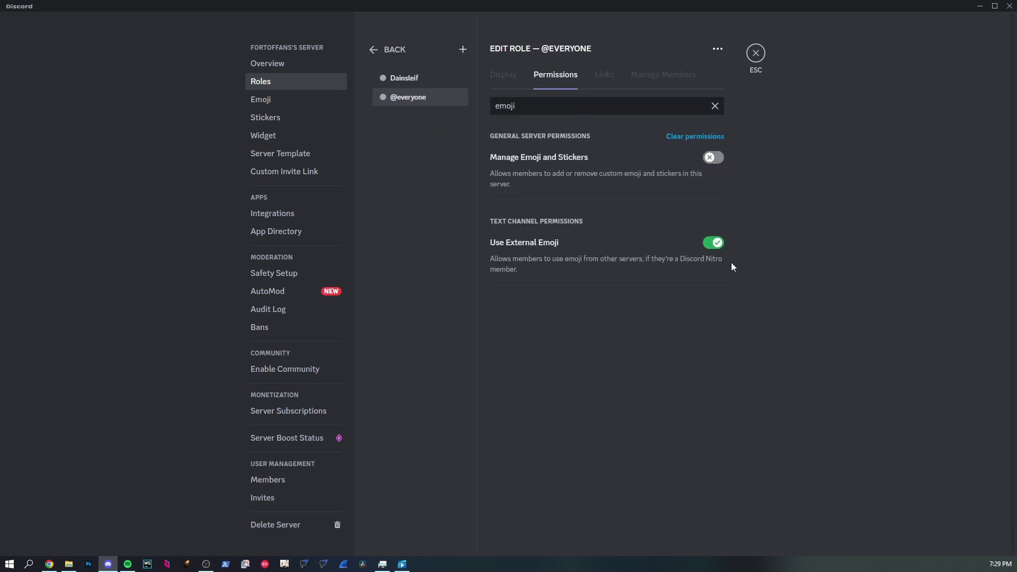
left_click(714, 243)
left_click(710, 532)
left_click(755, 54)
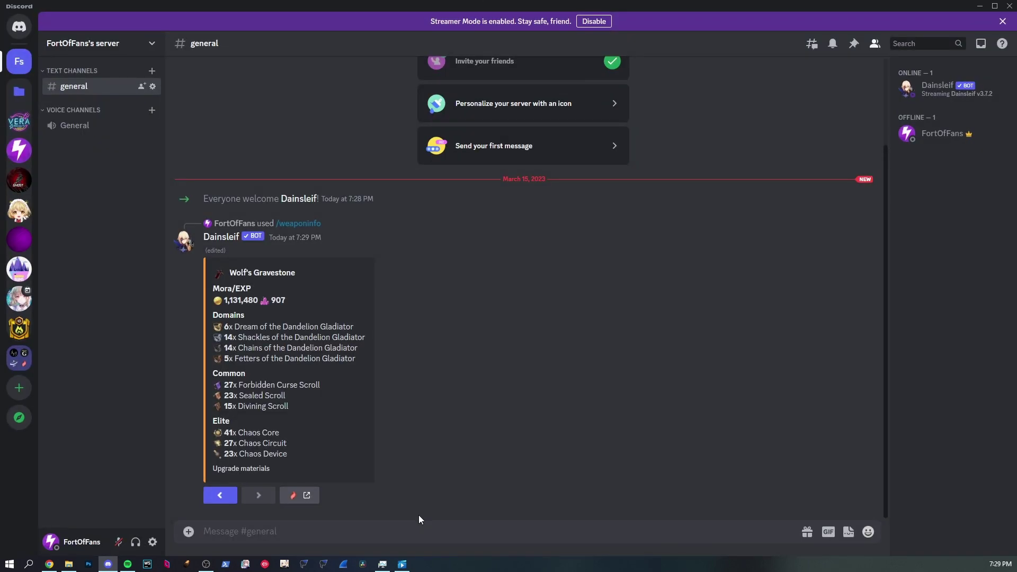
Run the /weaponinfo command for Amos' Bow in the general channel and page forward to its upgrade materials
type("/we")
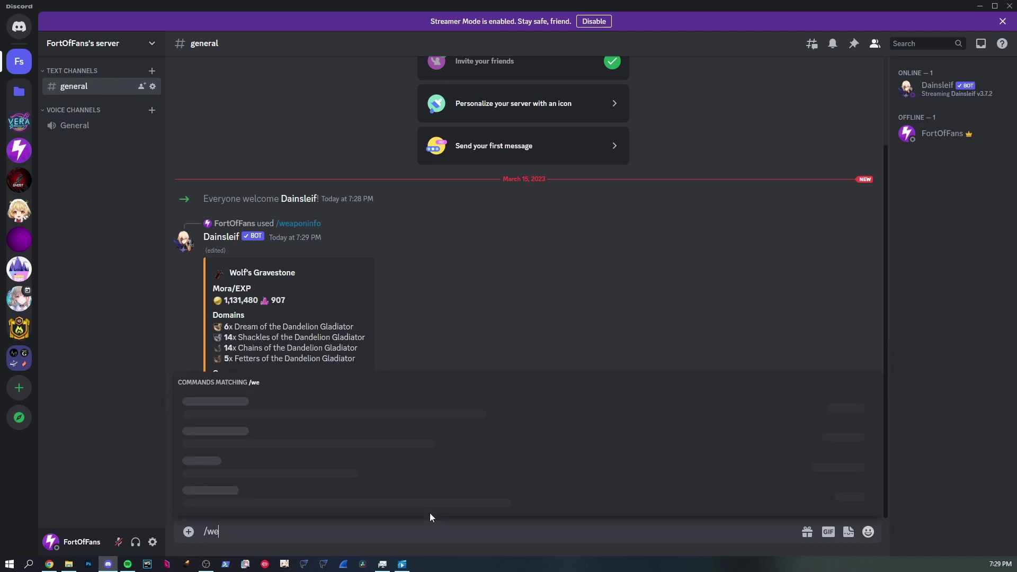
key("Down")
key("Tab")
type("wolf")
key("Return")
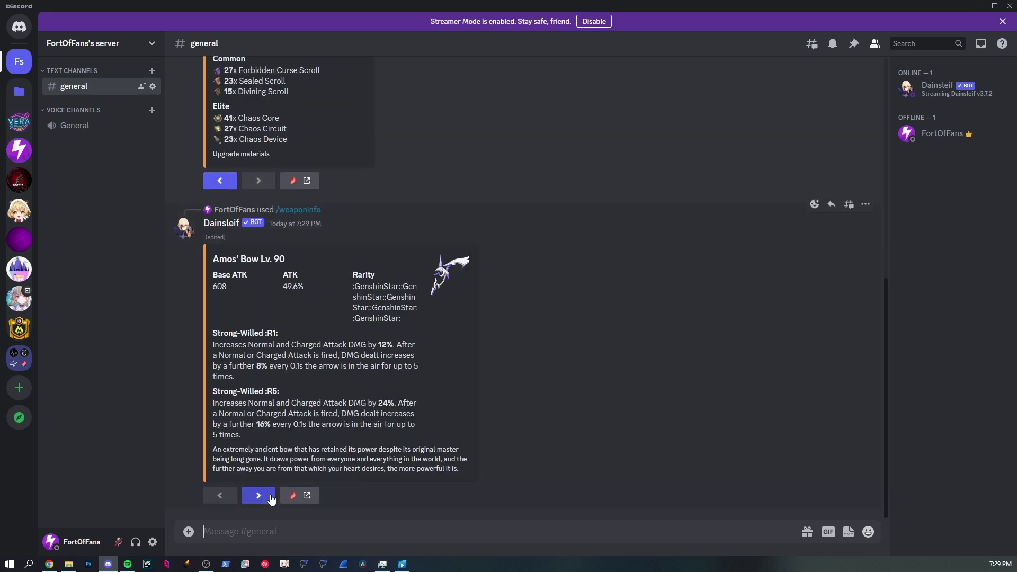
left_click(259, 495)
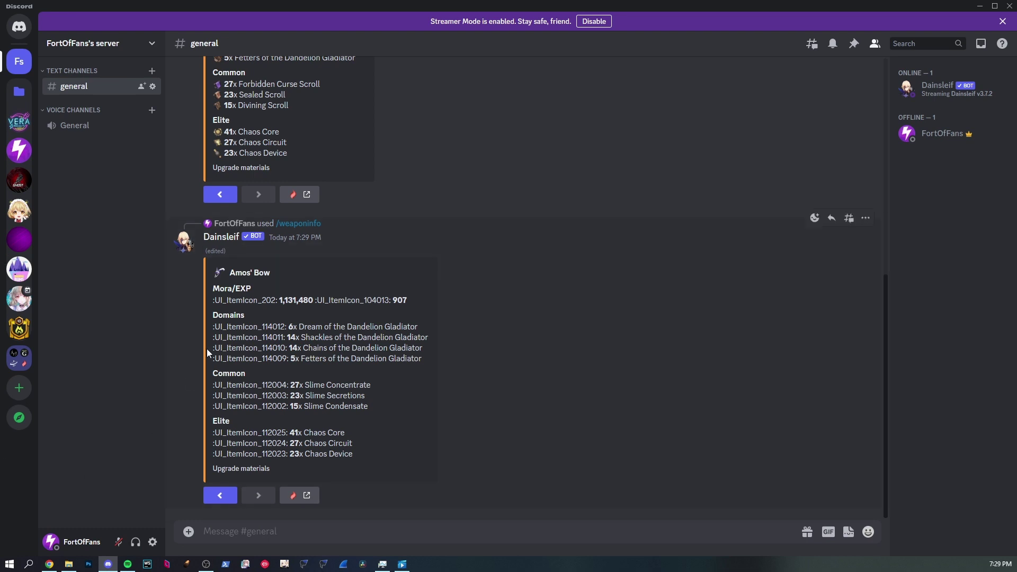
Add the Dainsleif bot as a member to the advanced permissions of the general channel
left_click(153, 87)
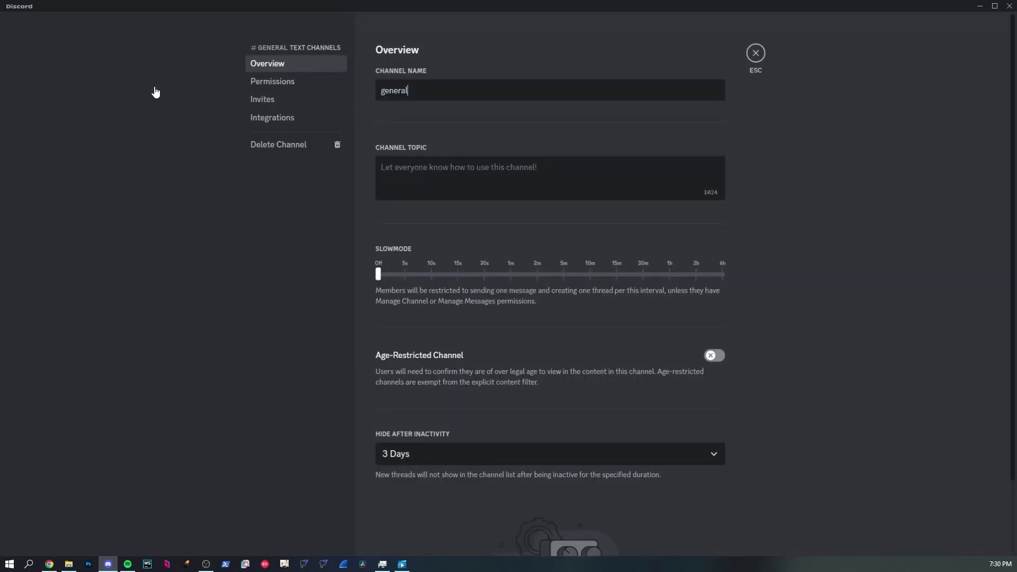
left_click(272, 80)
scroll(572, 265, "down", 2)
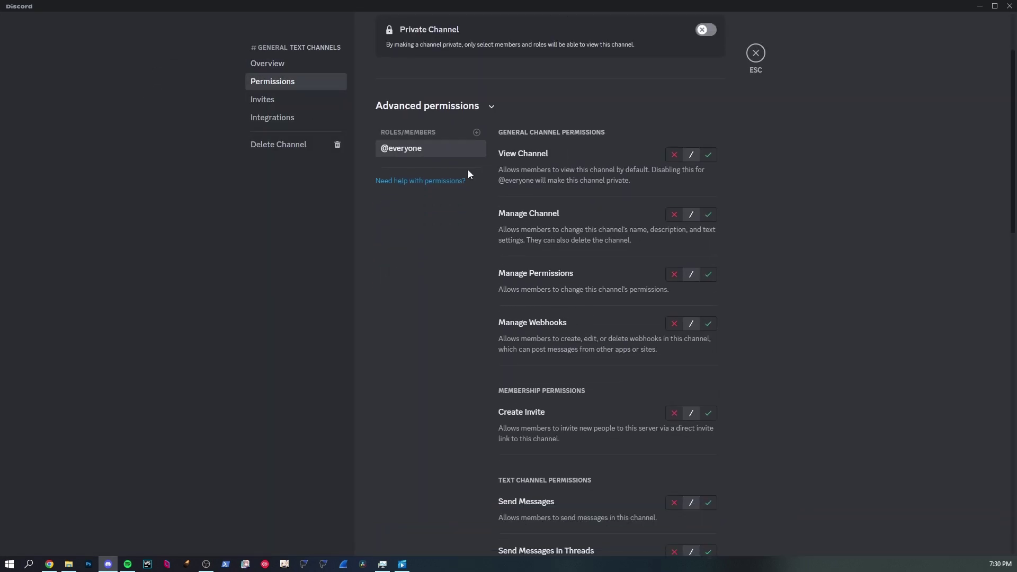
left_click(477, 133)
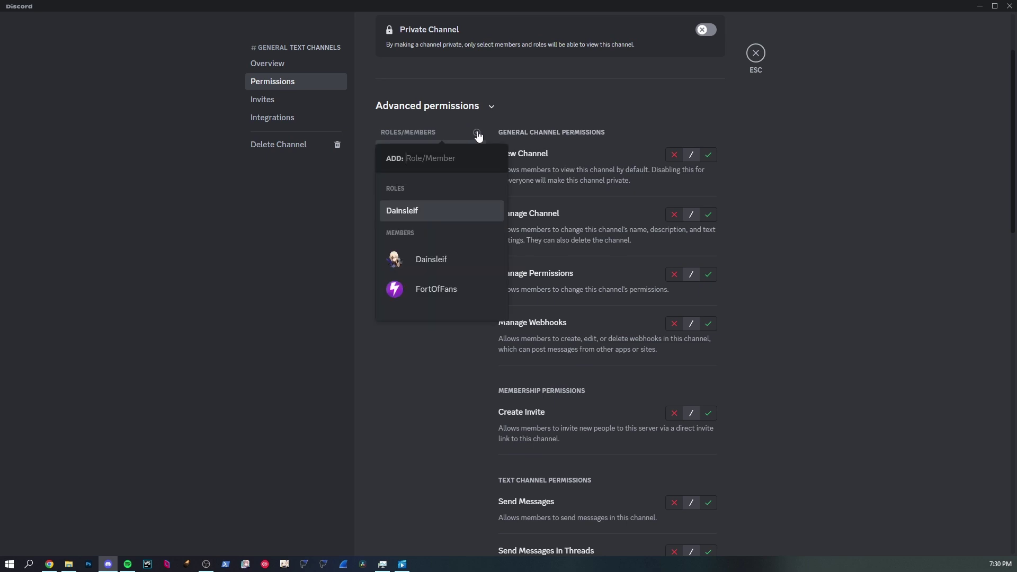
key("Down")
key("Return")
Allow Use External Emoji for the Dainsleif bot in the general channel, save the change and leave the channel settings
scroll(524, 400, "down", 5)
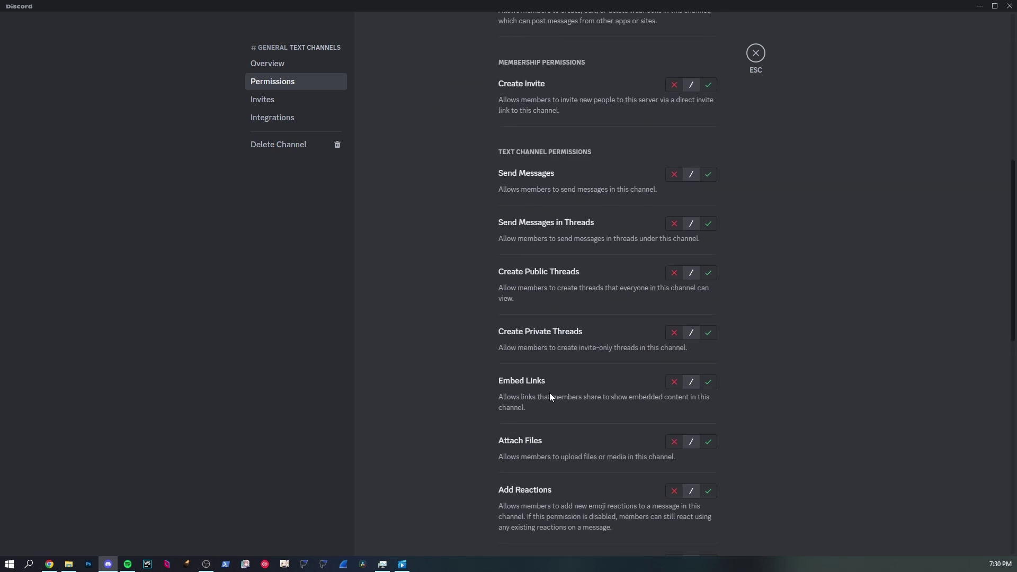
scroll(690, 354, "down", 6)
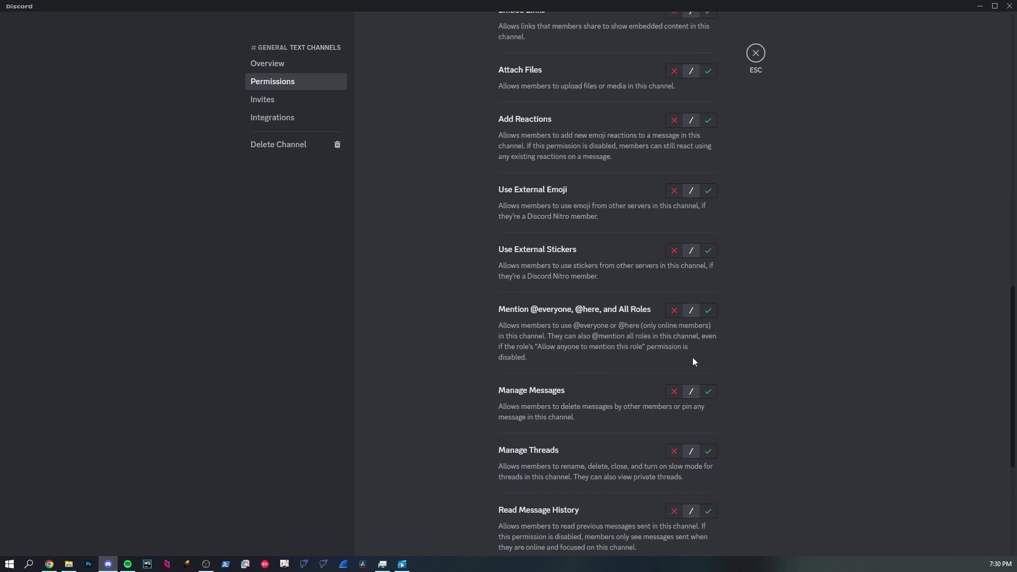
left_click(709, 193)
left_click(710, 535)
key("Escape")
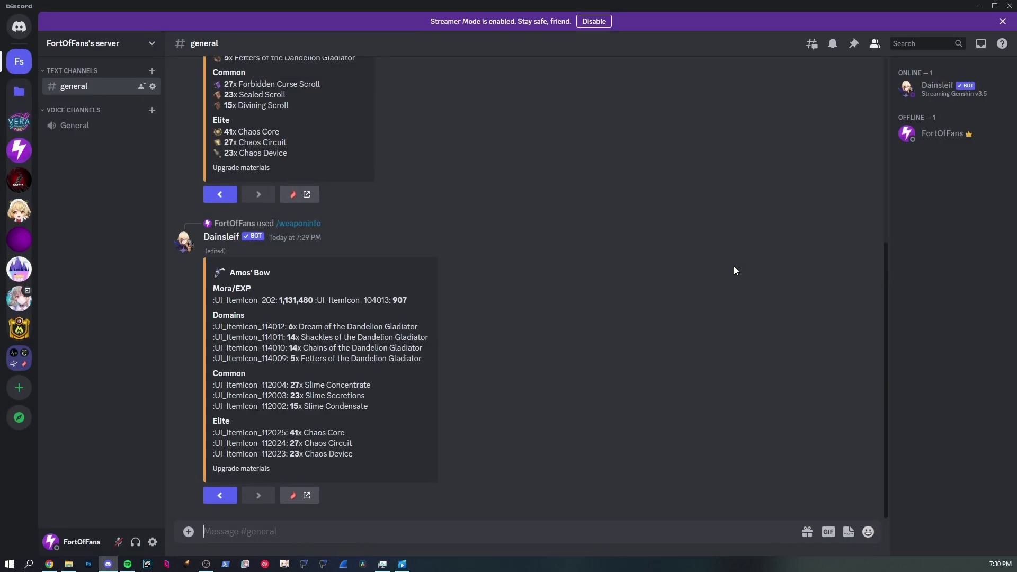
Run the /weaponinfo command for Amos' Bow in the general channel and page forward to its upgrade materials
type("/weaponinfo")
key("Return")
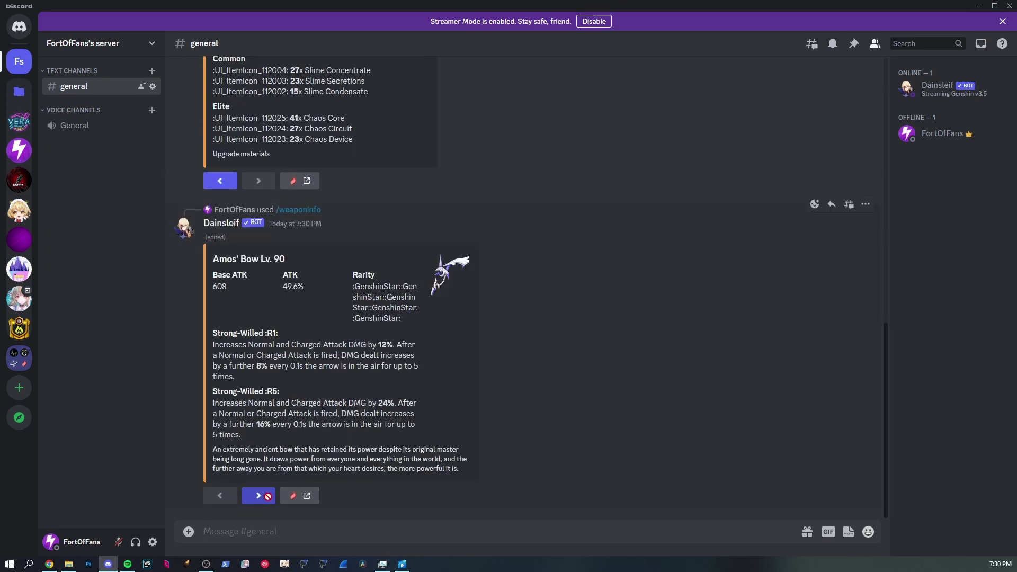
left_click(268, 500)
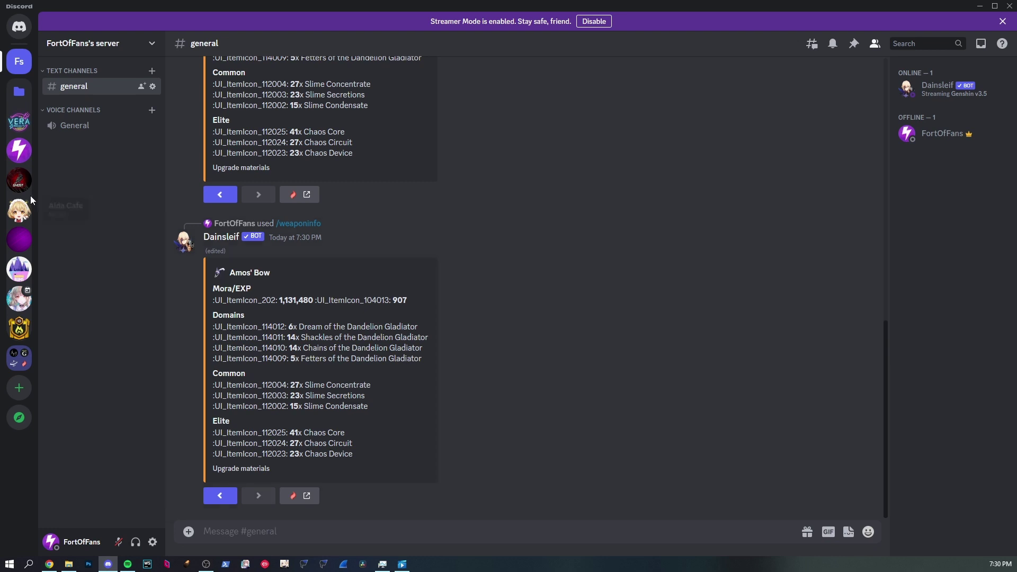
left_click(154, 87)
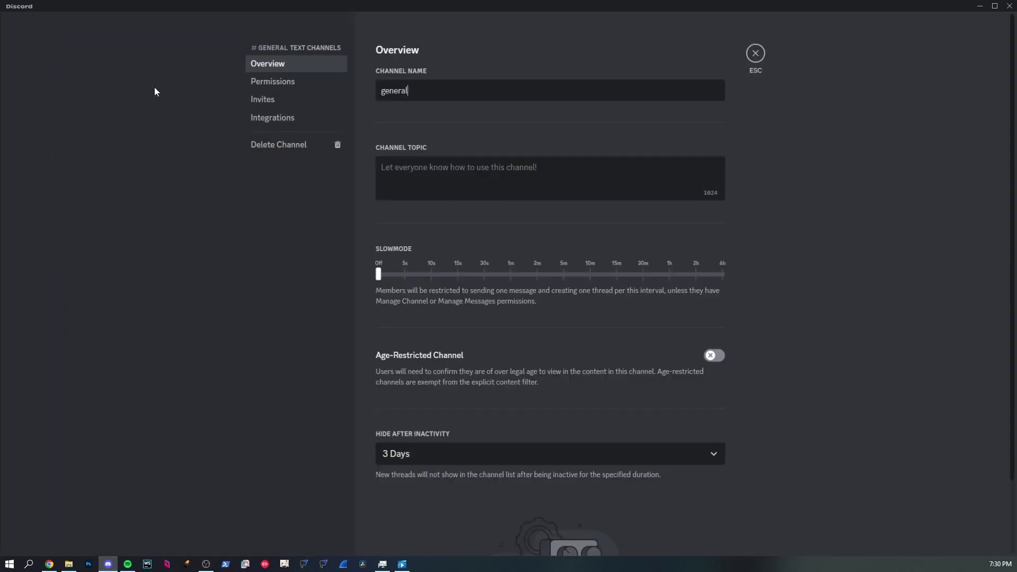
left_click(272, 81)
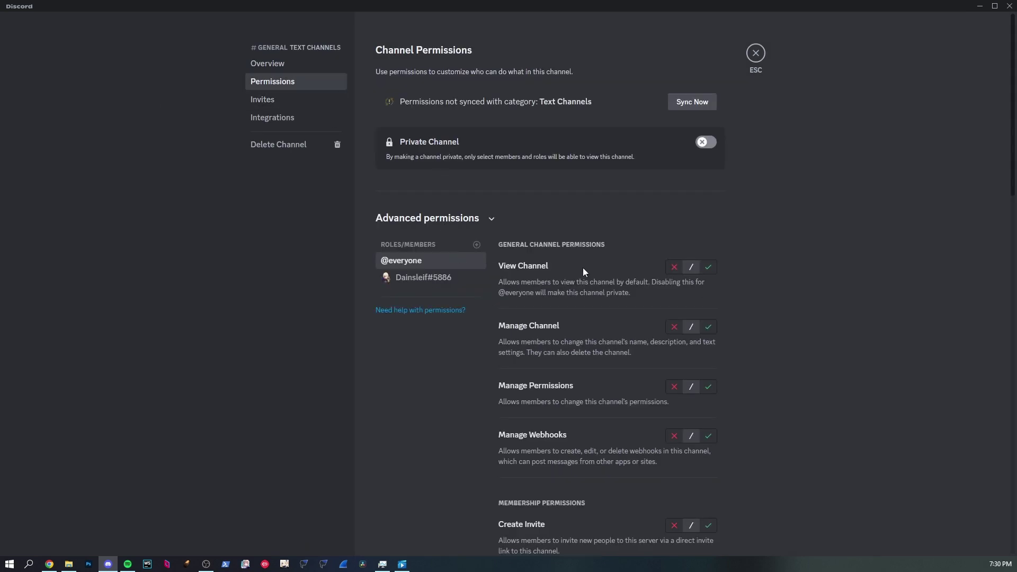
scroll(561, 265, "down", 9)
scroll(656, 232, "up", 4)
scroll(627, 191, "down", 7)
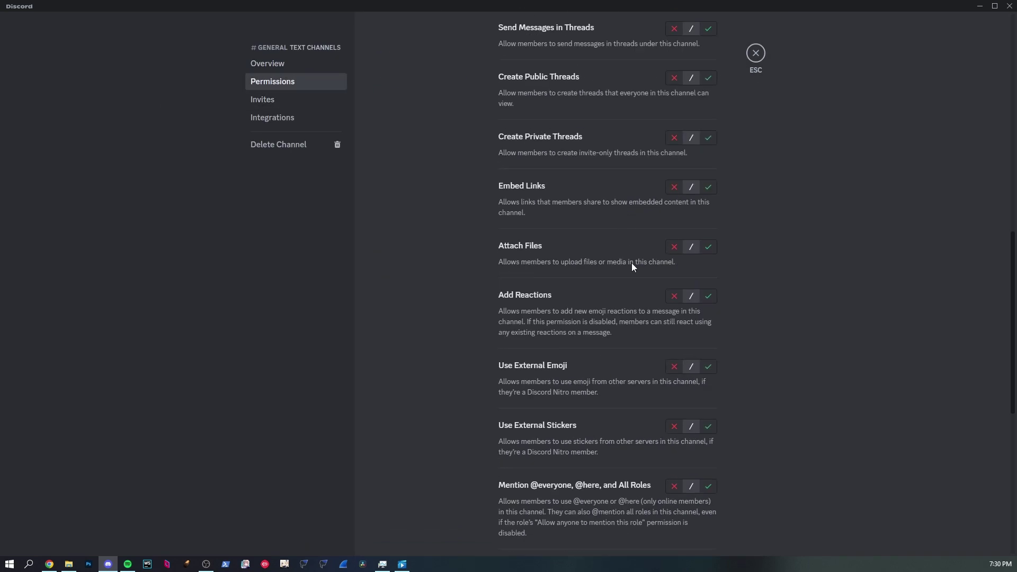
left_click(706, 371)
left_click(690, 520)
key("Escape")
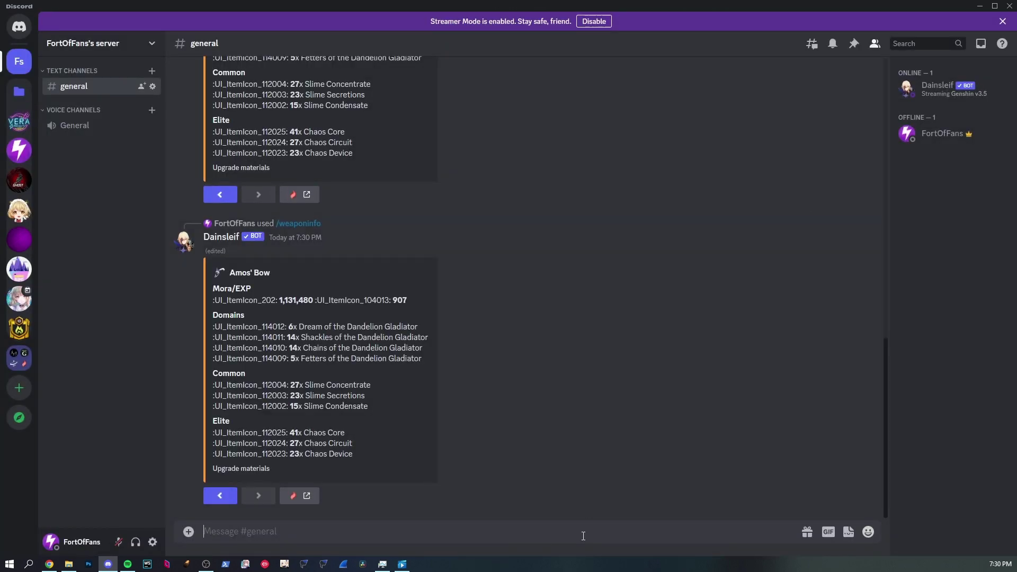
Run /weaponinfo for Amos' Bow again in the general channel and show the weapon's upgrade materials
type("/weaponinfo Amos' Bow")
key("Return")
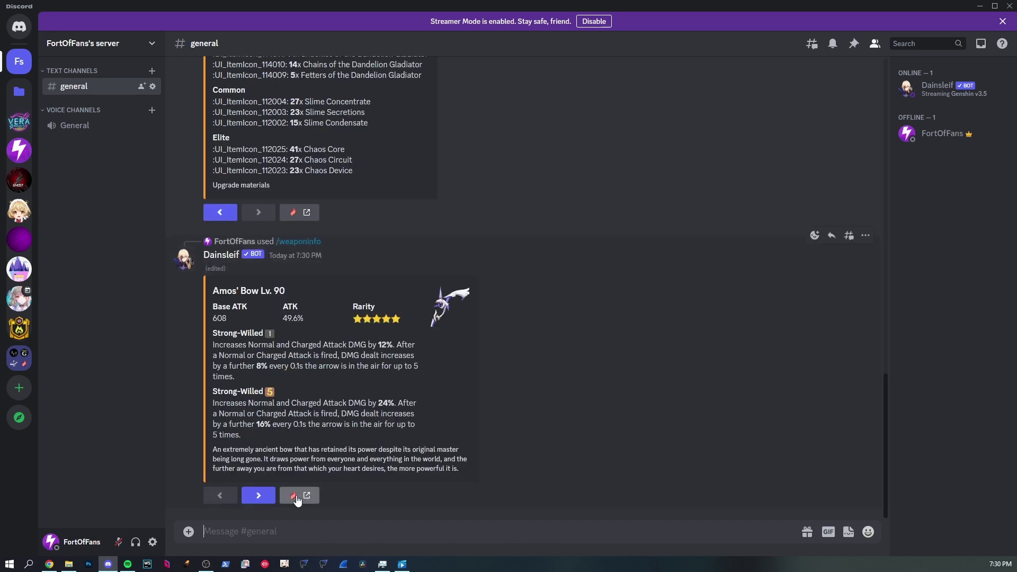
left_click(270, 498)
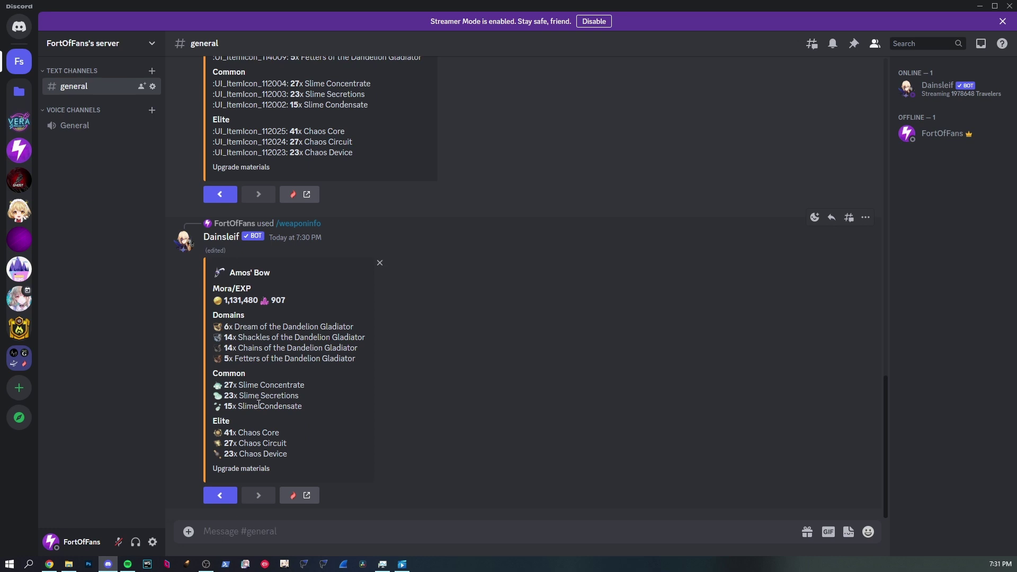
left_click(153, 87)
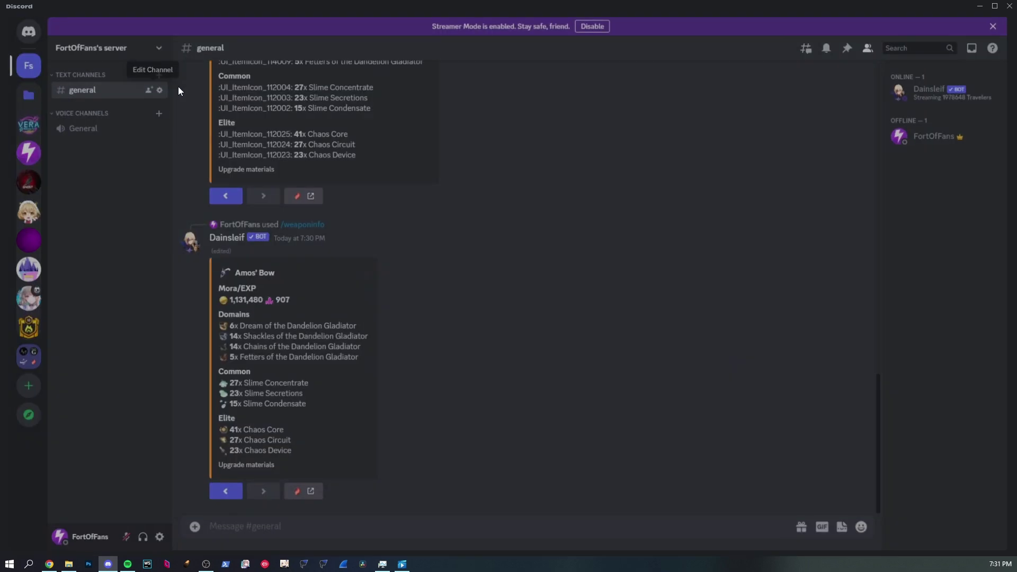
left_click(269, 83)
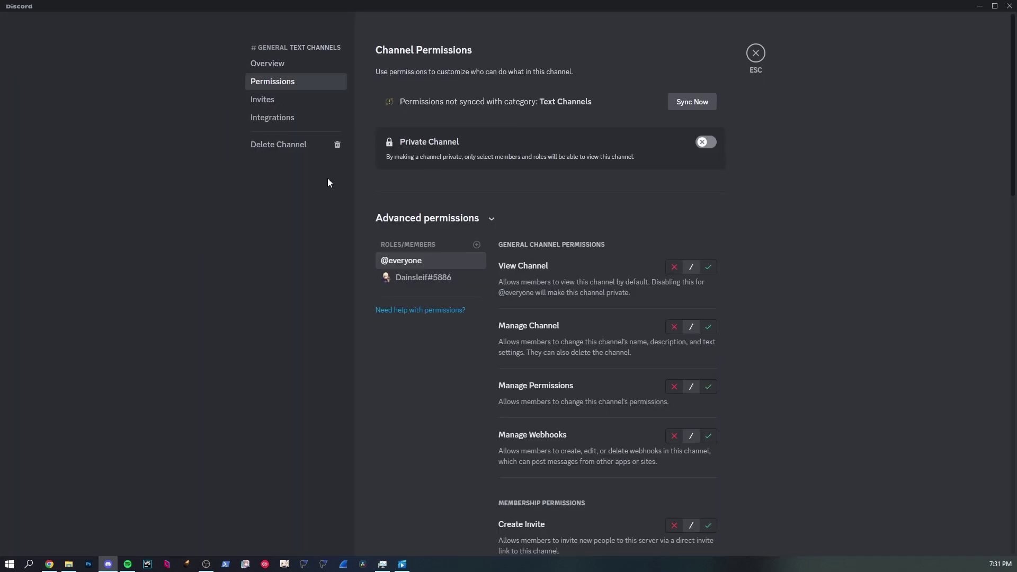
left_click(416, 287)
scroll(550, 380, "down", 15)
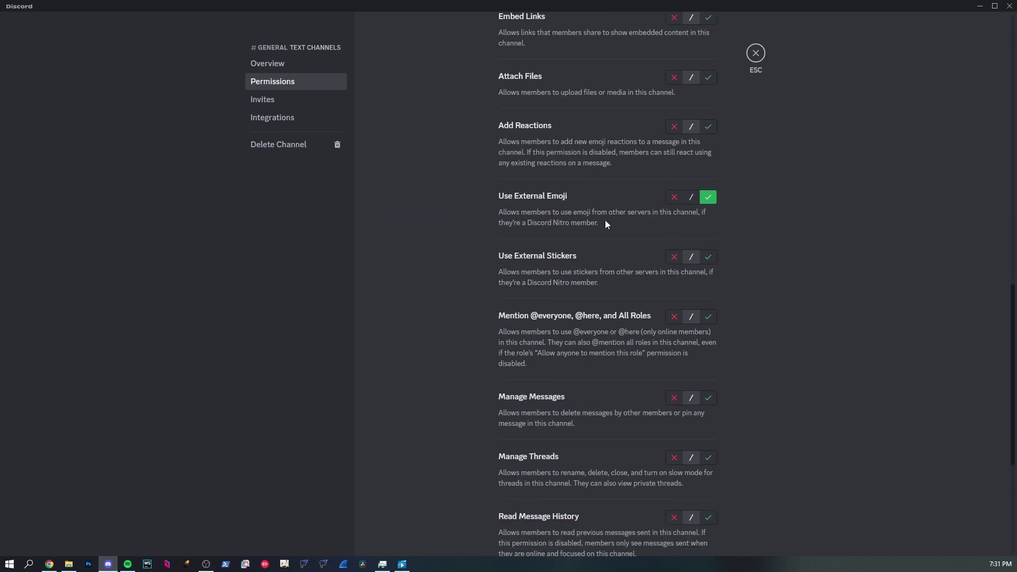
scroll(583, 201, "up", 15)
left_click(459, 259)
scroll(635, 291, "down", 8)
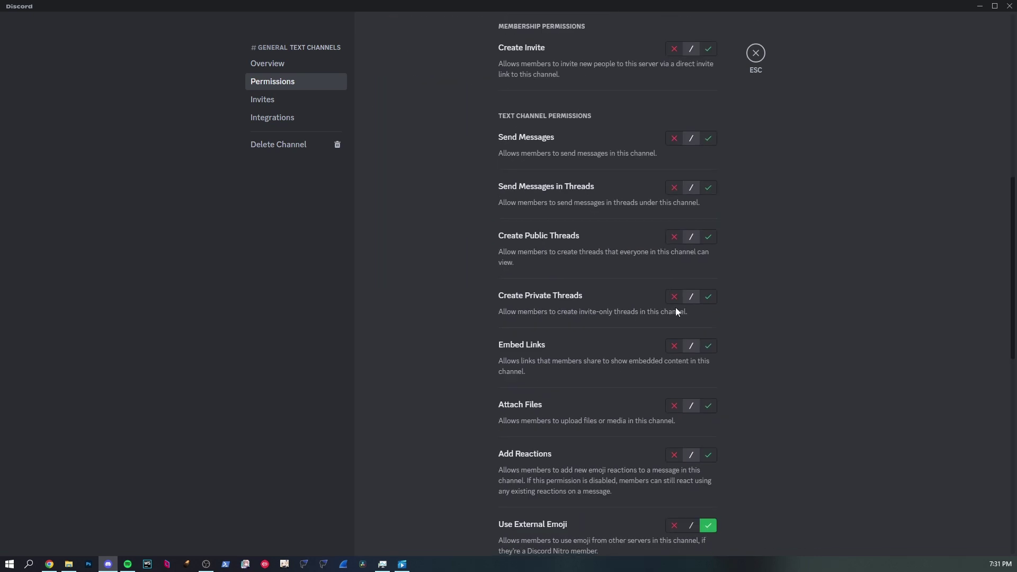
scroll(678, 301, "down", 6)
left_click(674, 208)
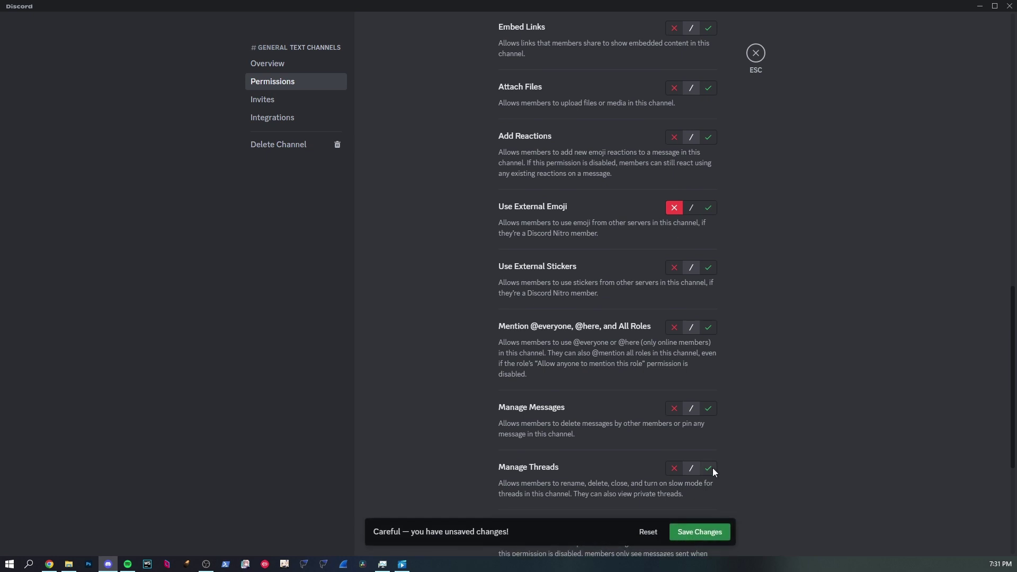
left_click(700, 532)
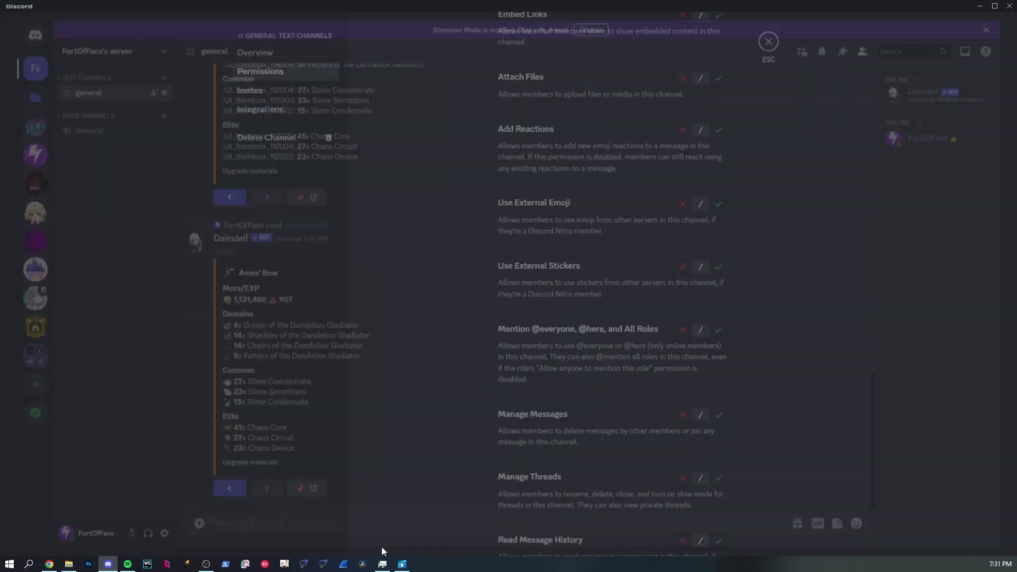
key("Escape")
Run /weaponinfo with the weapon "amos" in the general channel and page forward to the upgrade materials
type("/weaponinfo weapon: amos")
key("Return")
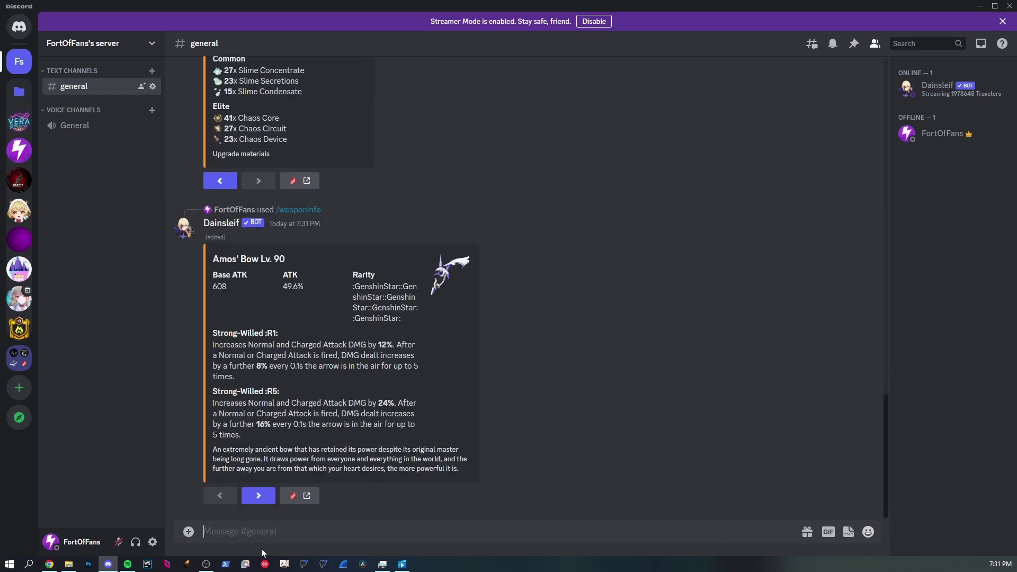
left_click(267, 501)
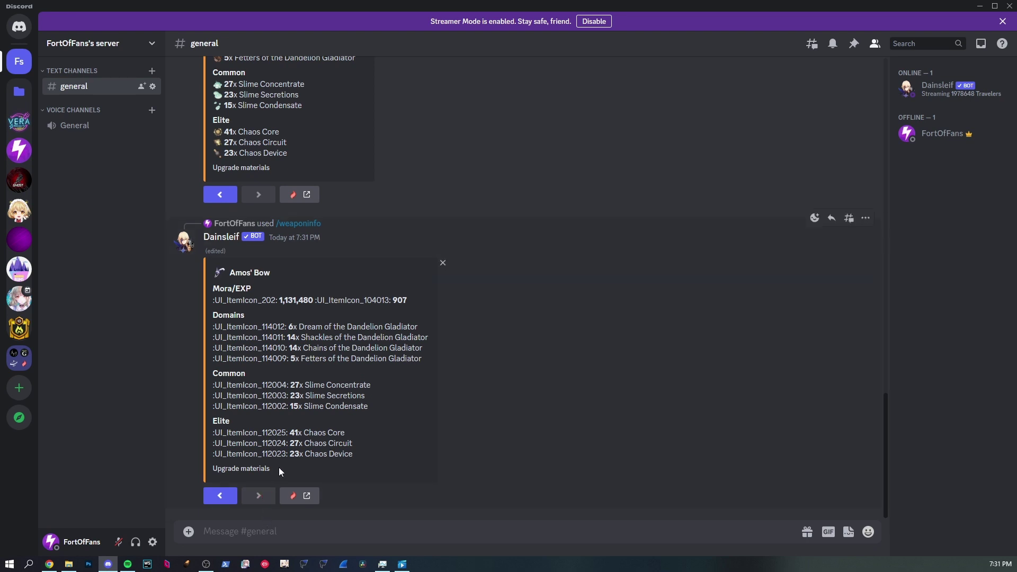
Turn on Use External Emoji for the Dainsleif role in the server settings, save the change and leave the settings
left_click(108, 47)
left_click(189, 78)
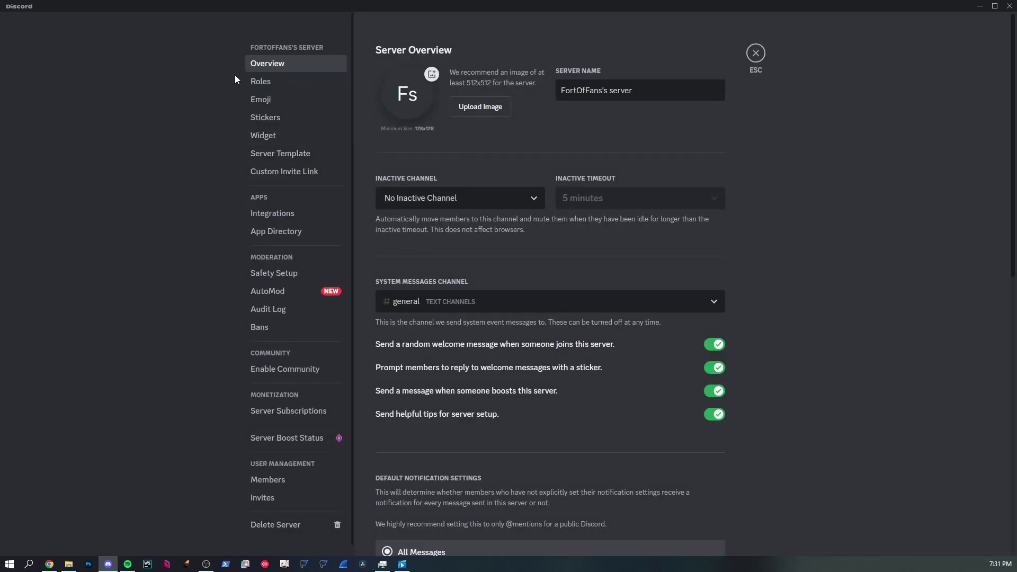
left_click(262, 81)
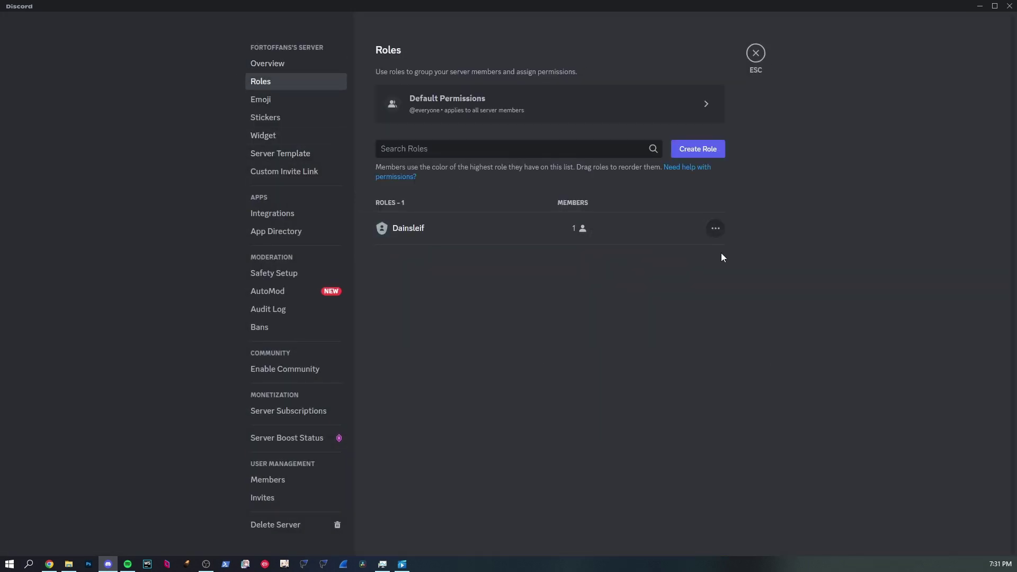
left_click(688, 229)
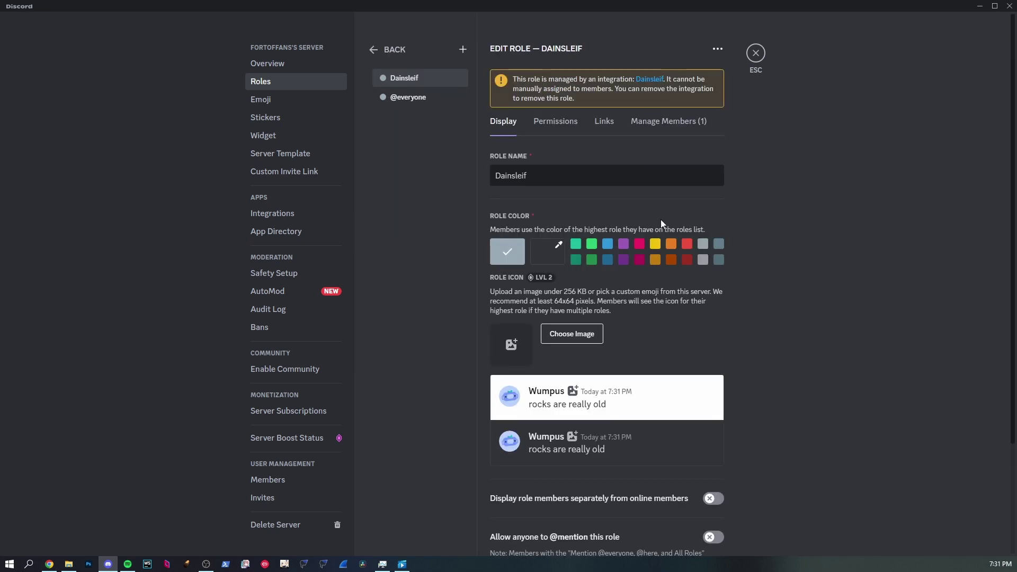
left_click(568, 127)
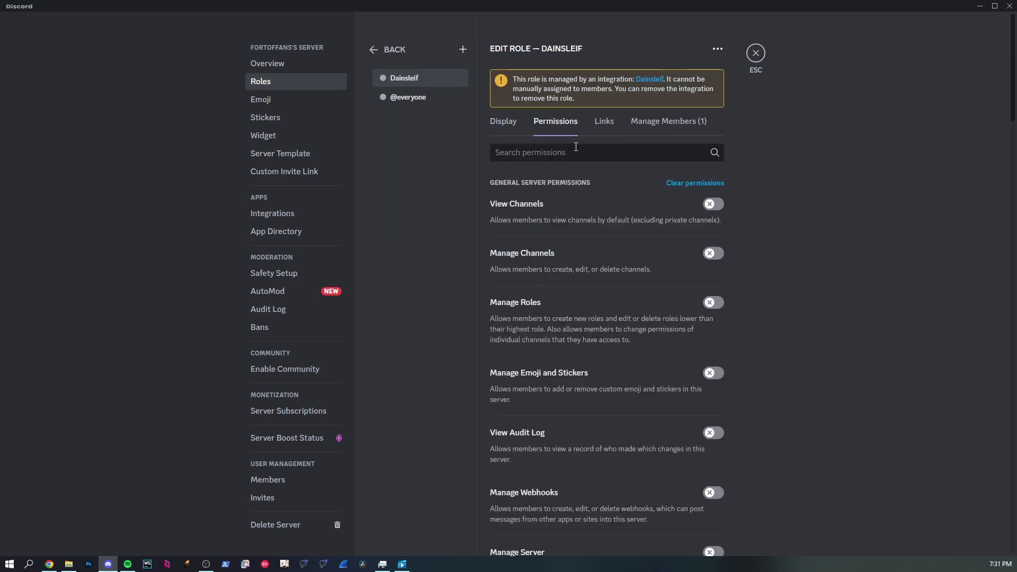
type("emoji")
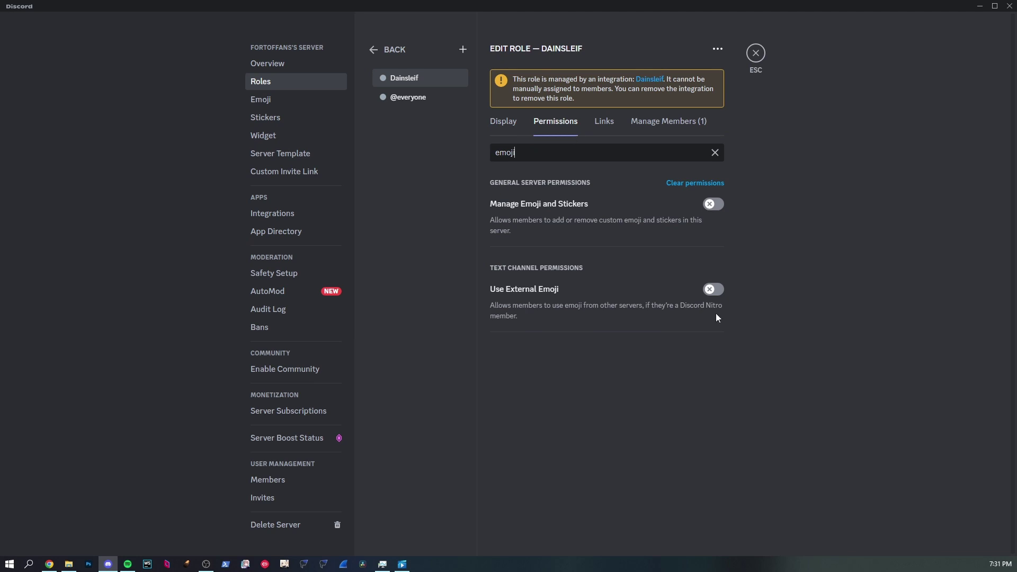
left_click(715, 294)
left_click(690, 520)
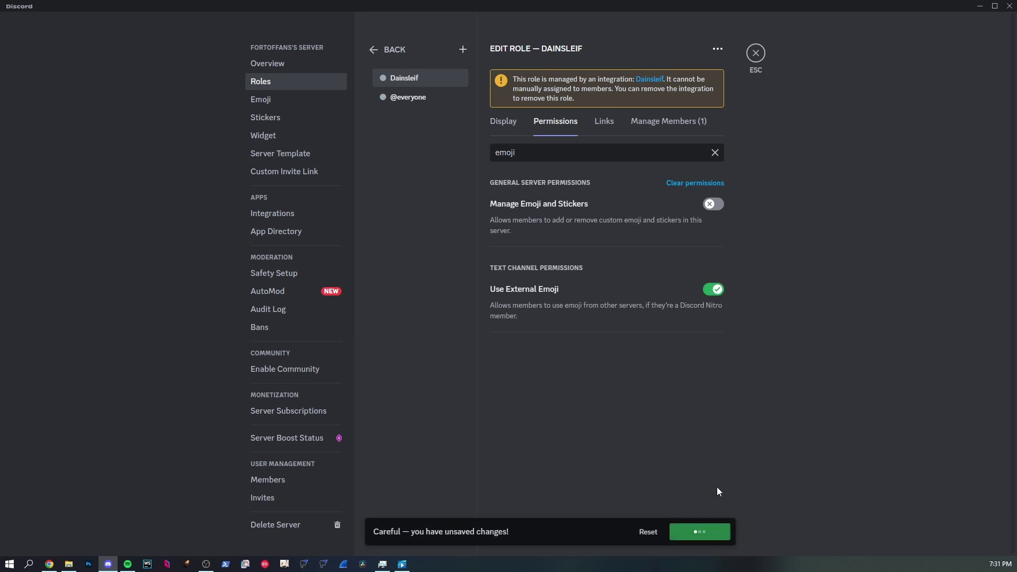
left_click(755, 53)
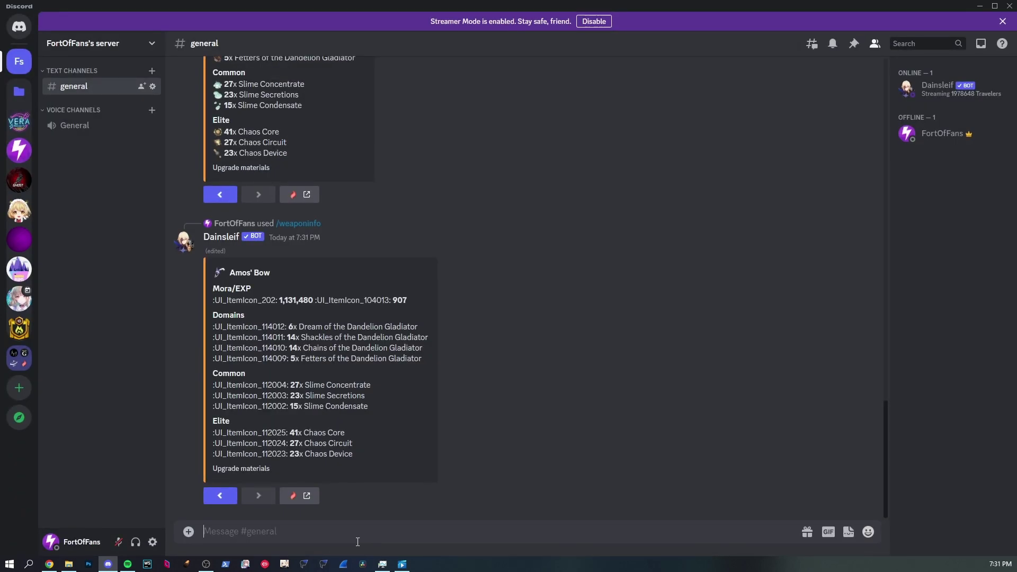
Run the /weaponinfo command once more in the general channel of FortOfFans's server
type("/weaponinfo")
key("Return")
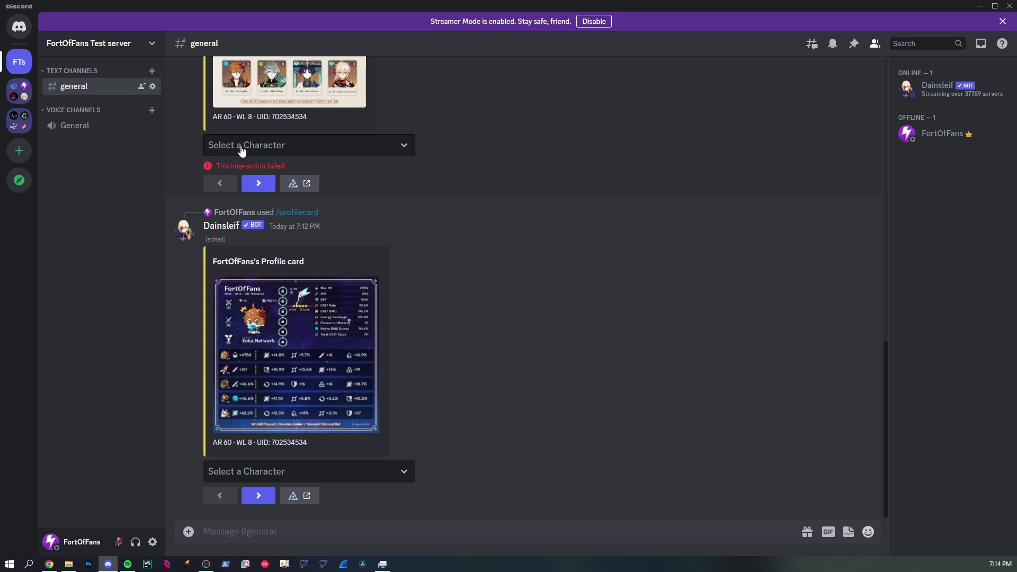
Create a text channel named "bot-channel" in the Text Channels category of FortOfFans Test server
left_click(152, 72)
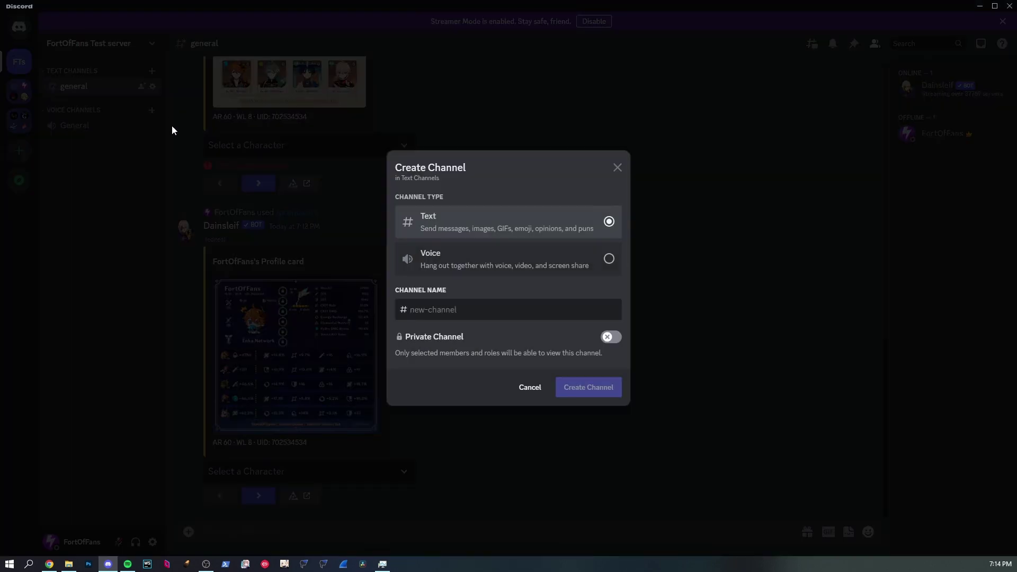
type("bot-")
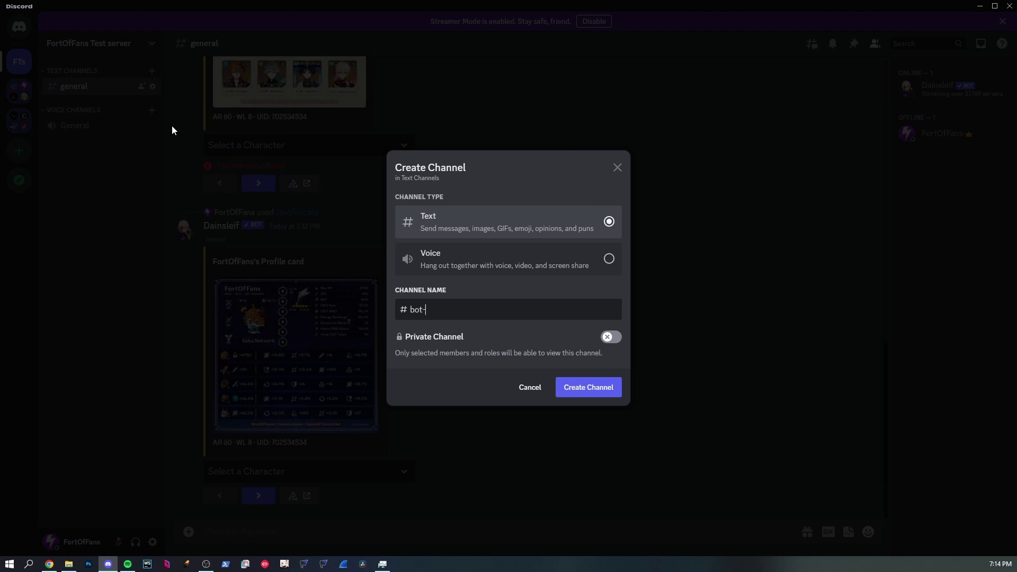
type("channel")
left_click(592, 388)
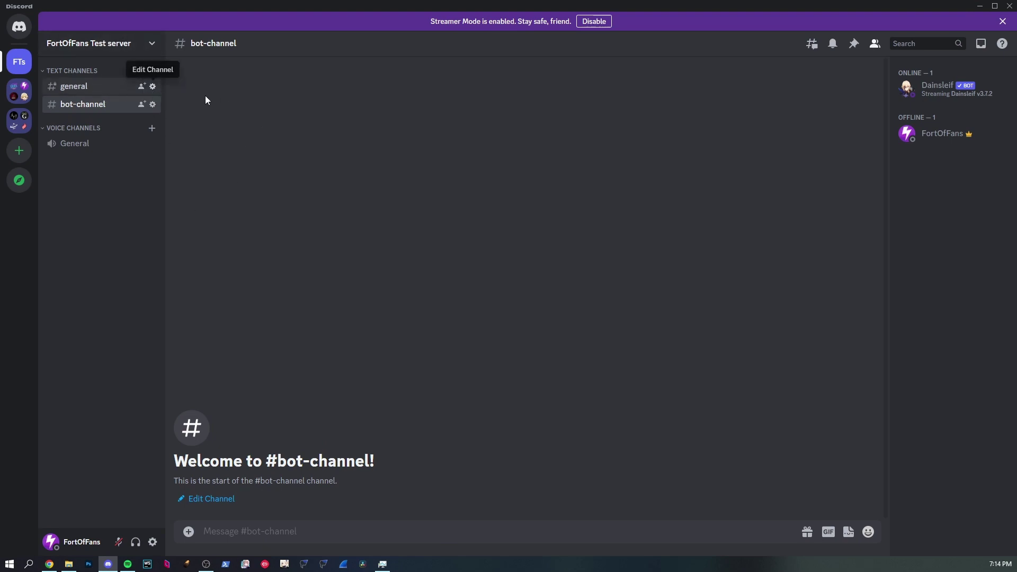
left_click(153, 86)
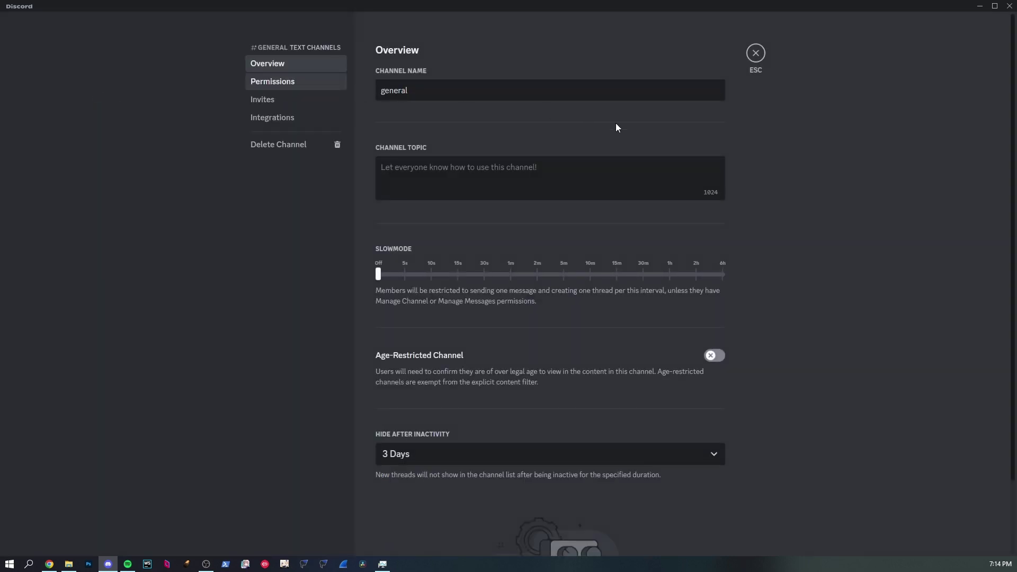
left_click(709, 142)
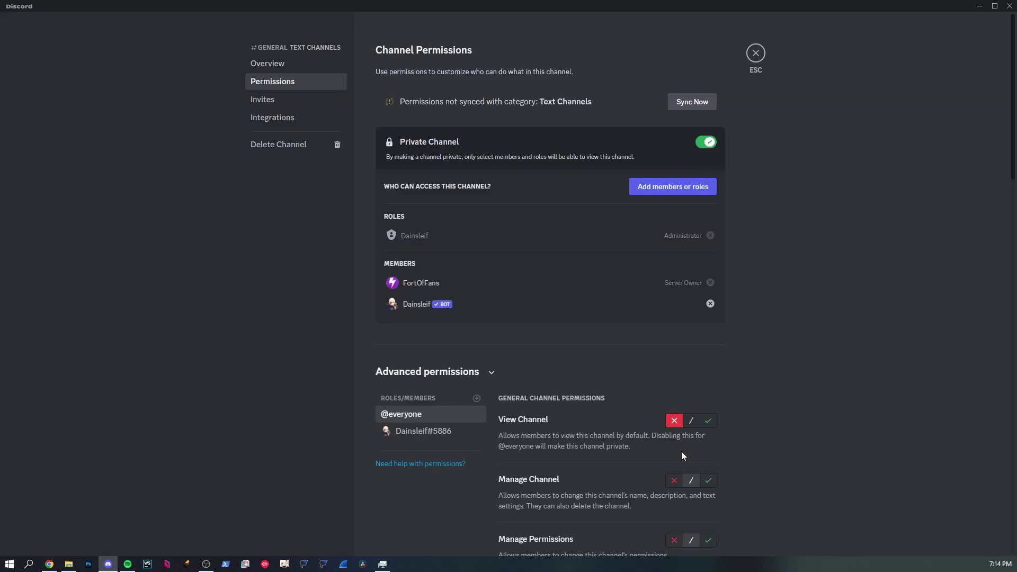
left_click(695, 533)
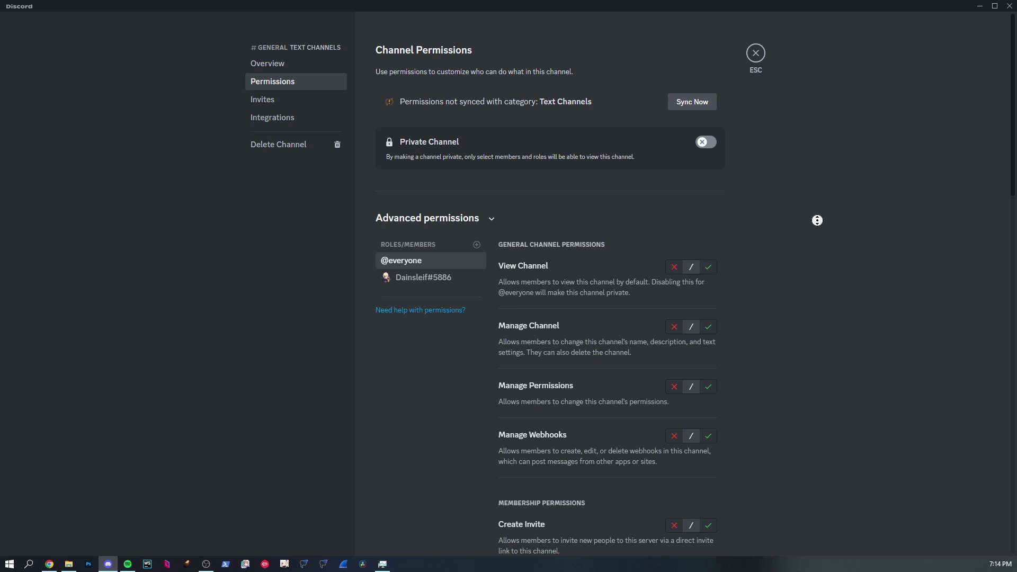
scroll(814, 217, "down", 15)
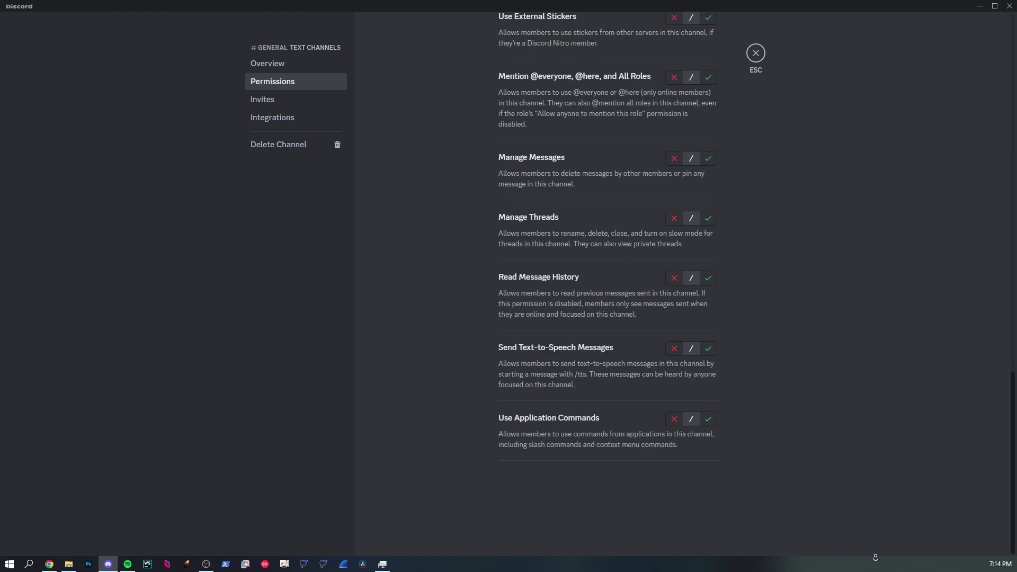
left_click(676, 424)
left_click(718, 532)
left_click(757, 52)
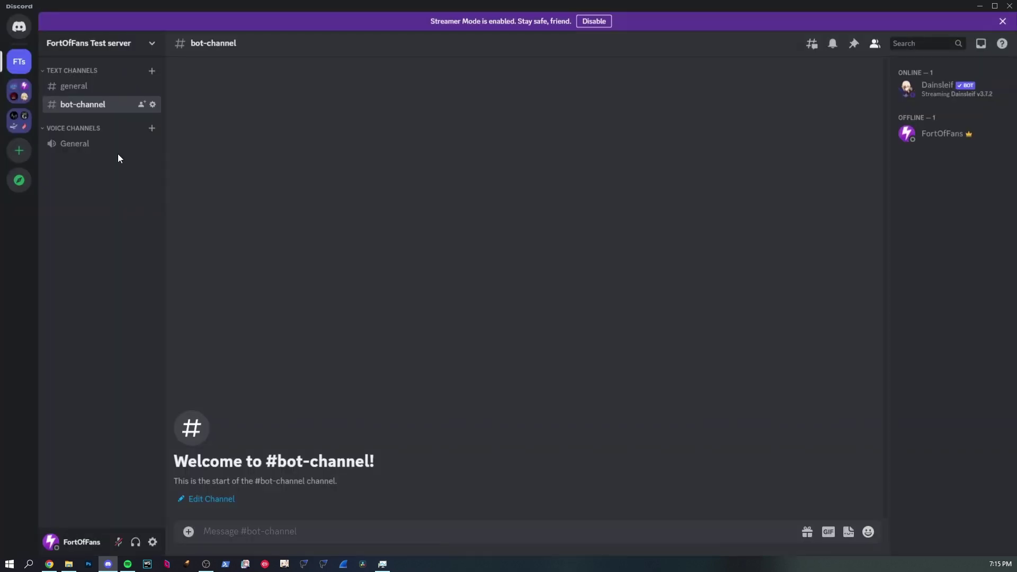
left_click(153, 104)
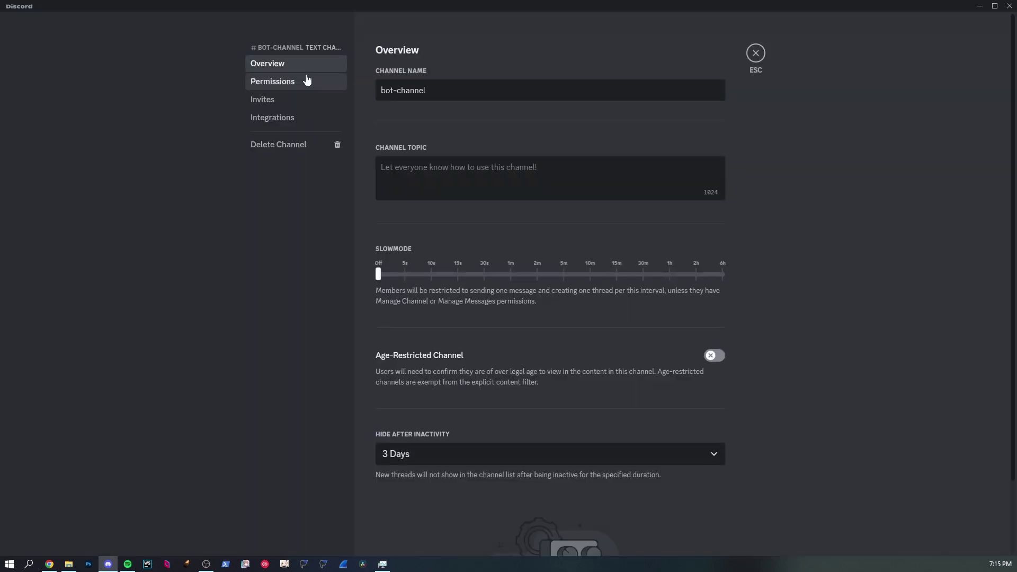
left_click(307, 81)
scroll(795, 439, "down", 15)
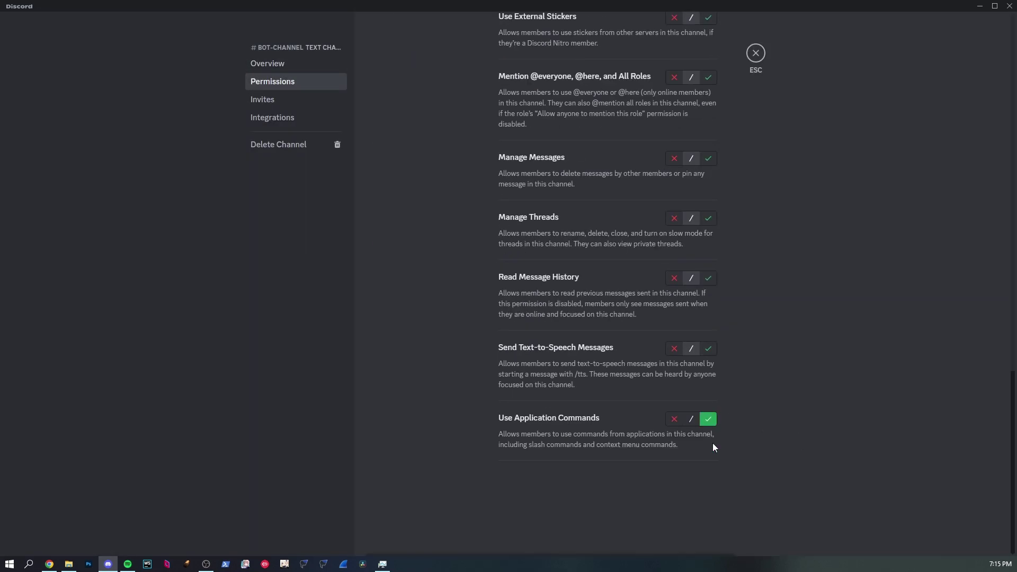
left_click(709, 465)
left_click(755, 56)
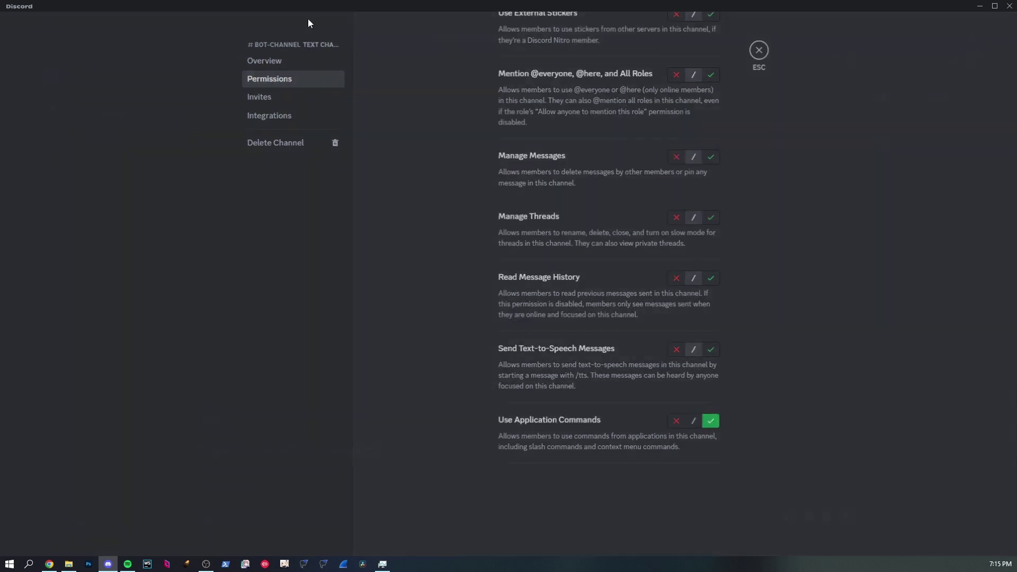
left_click(136, 40)
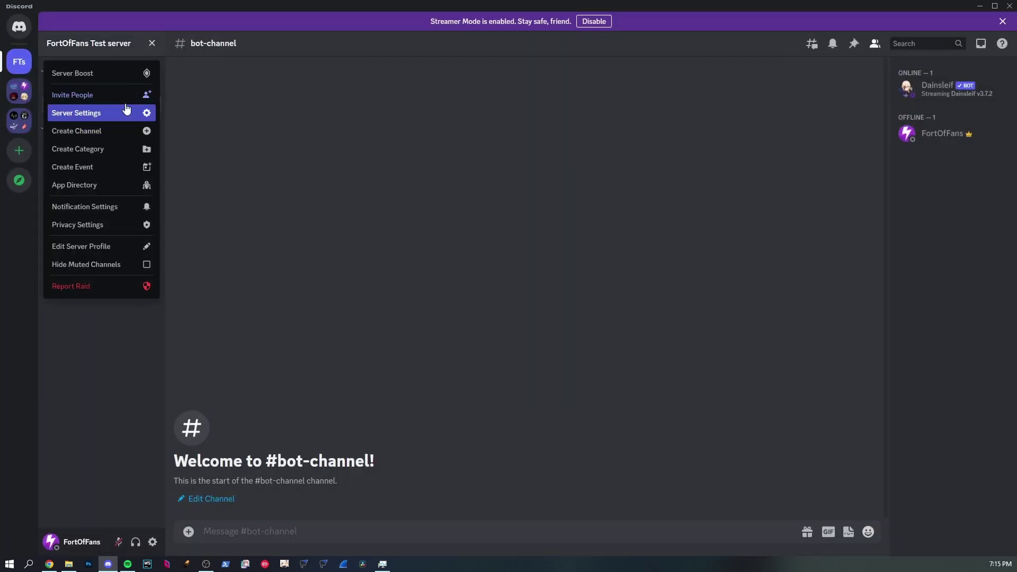
left_click(126, 117)
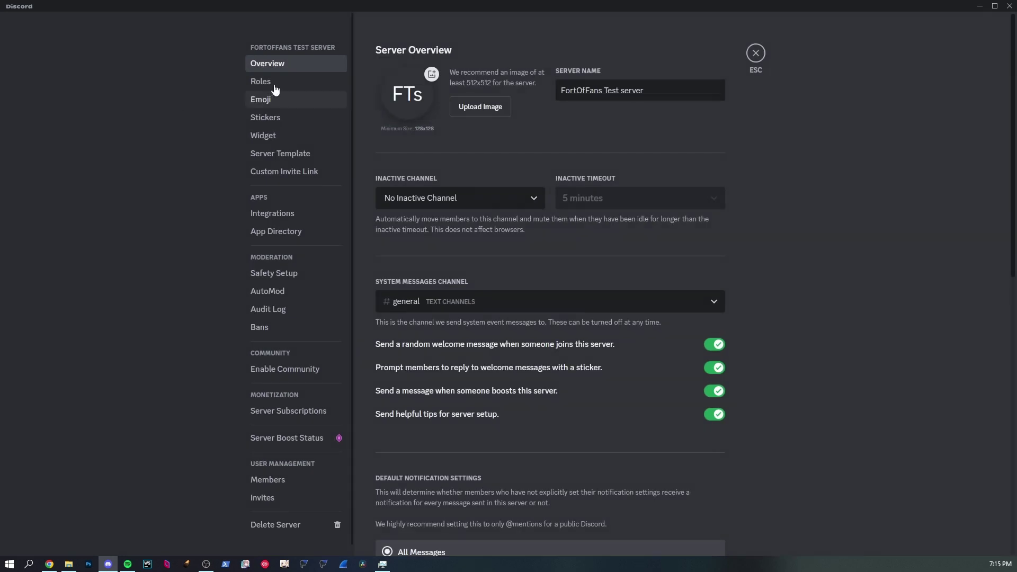
left_click(260, 84)
left_click(703, 106)
left_click(716, 49)
left_click(732, 65)
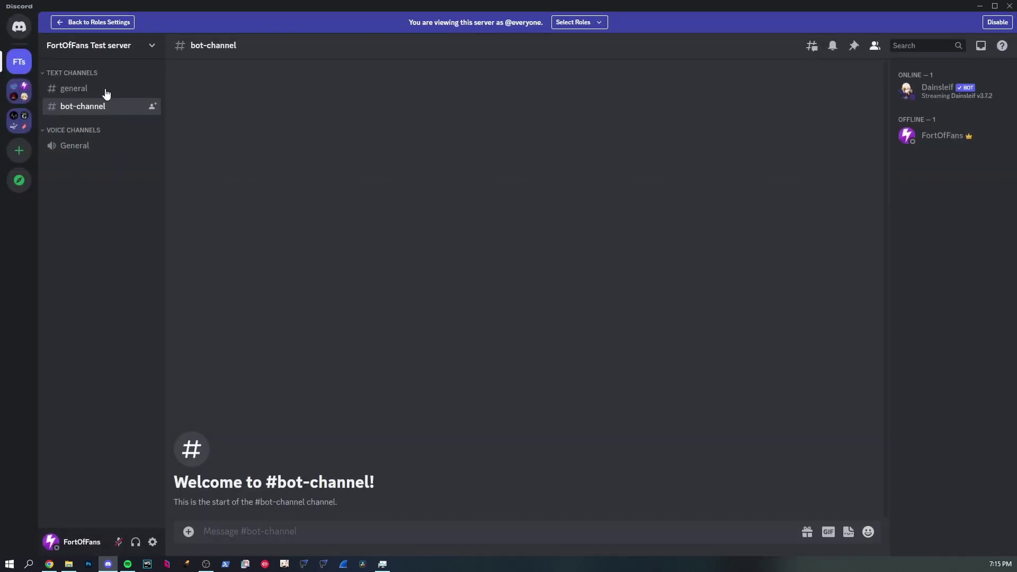
Bring up the slash command list in general and in bot-channel to compare which commands are offered
left_click(106, 93)
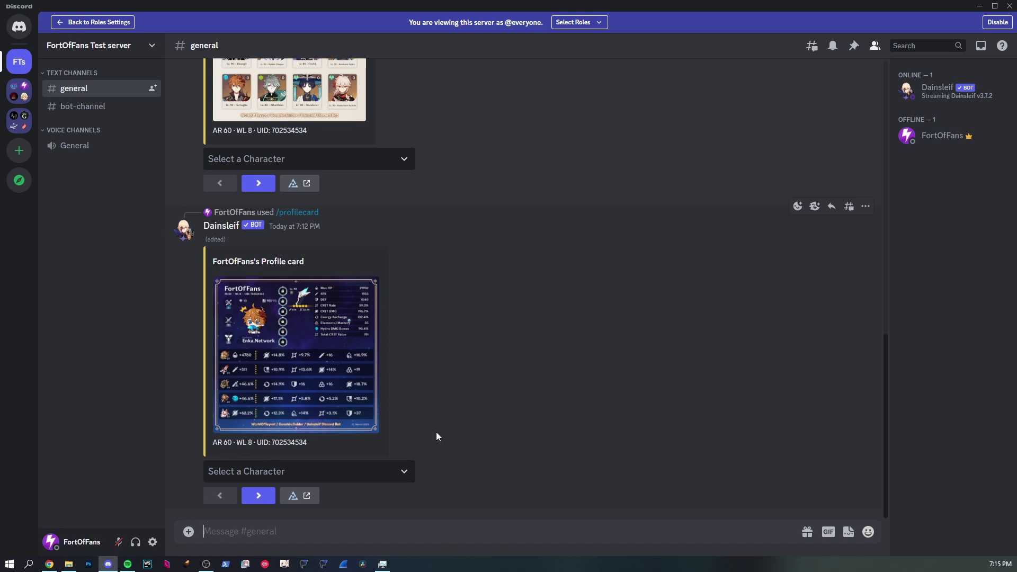
type("/")
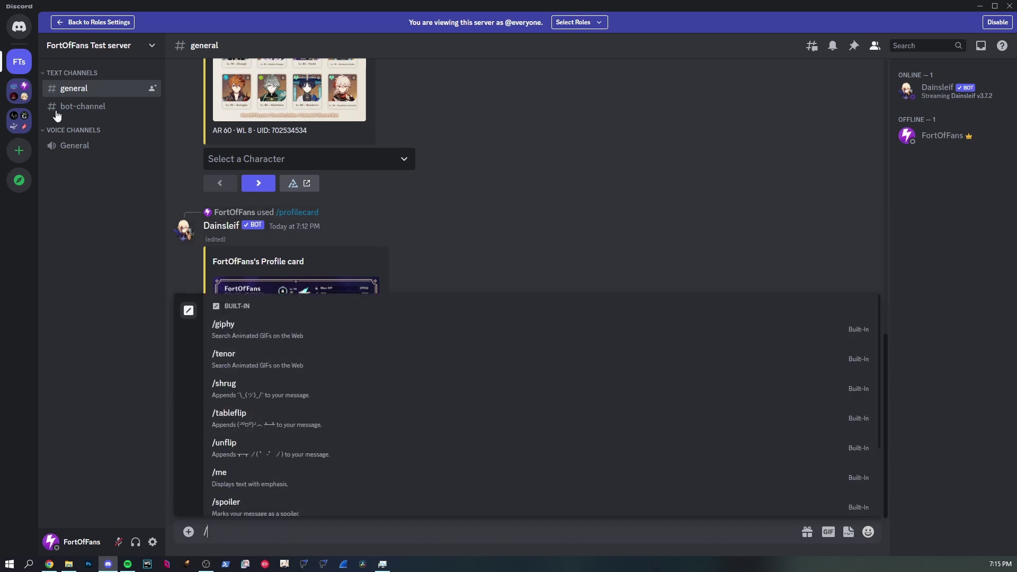
left_click(82, 106)
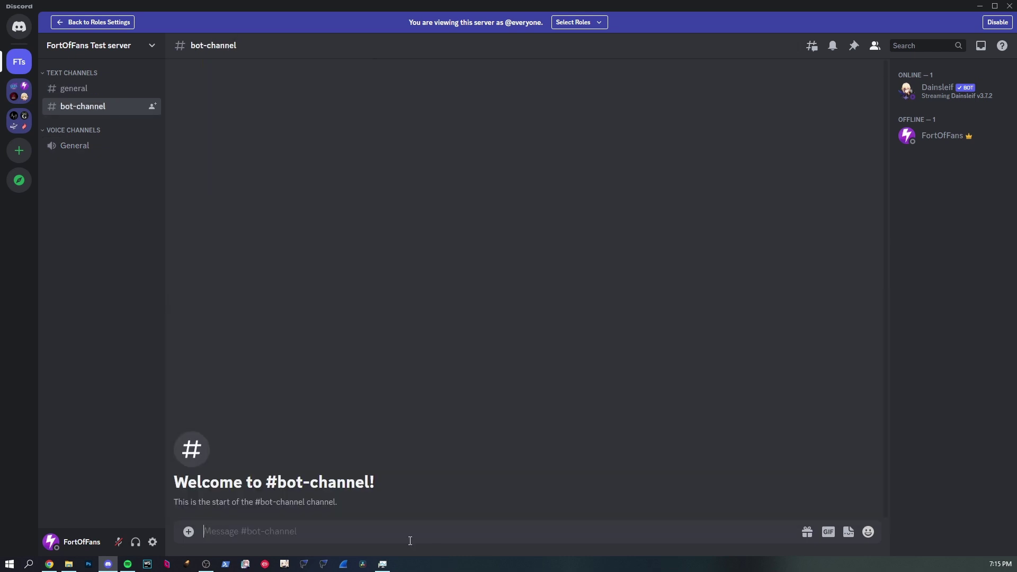
type("/")
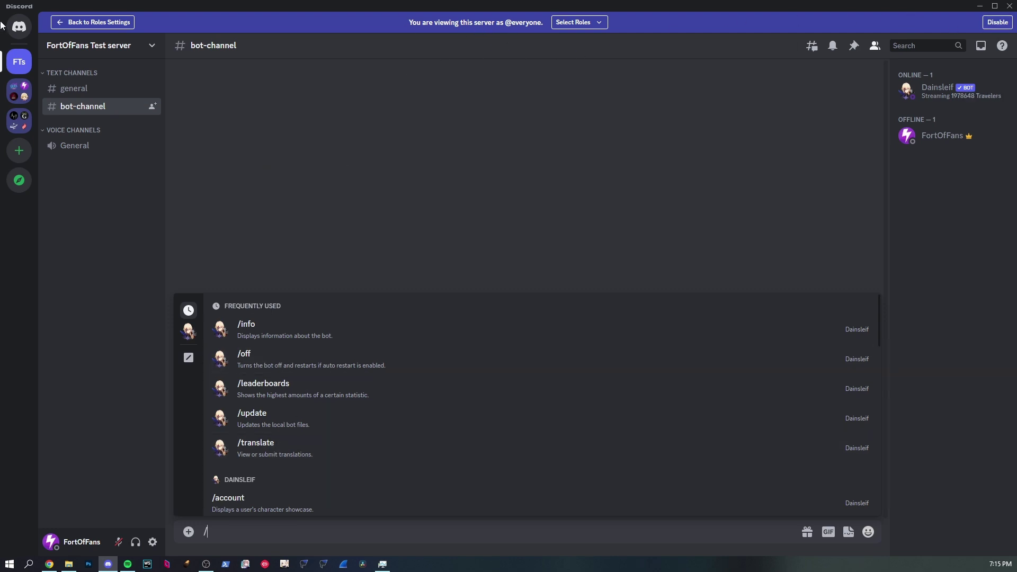
Return to the server settings and examine the Dainsleif integration's command permissions and its full list of commands
left_click(75, 24)
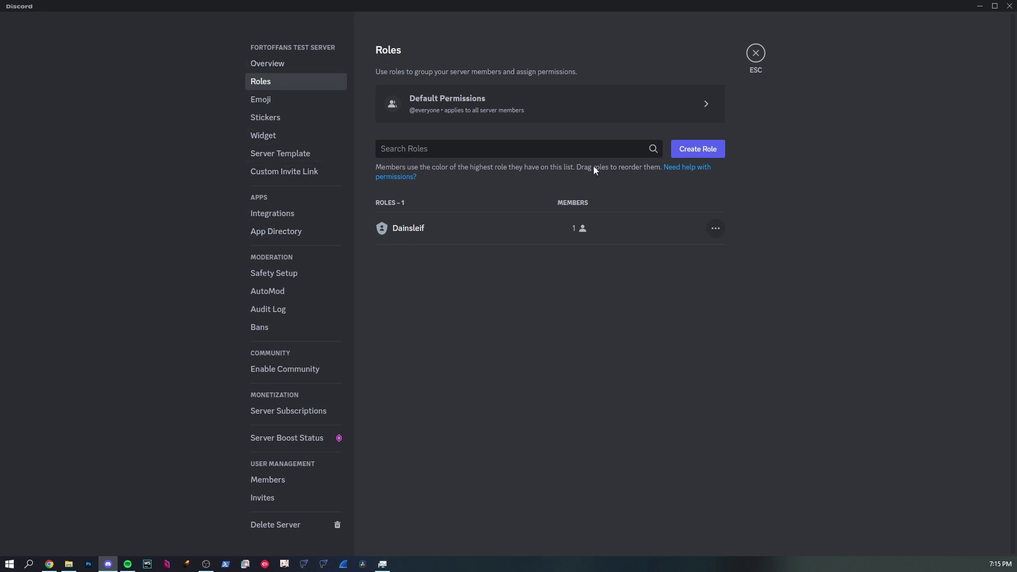
left_click(290, 215)
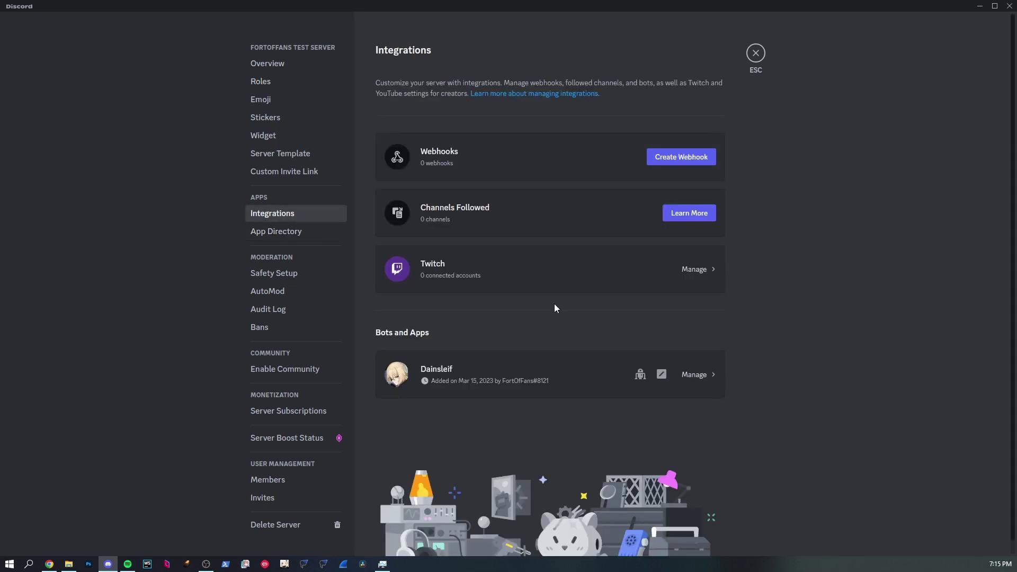
left_click(619, 375)
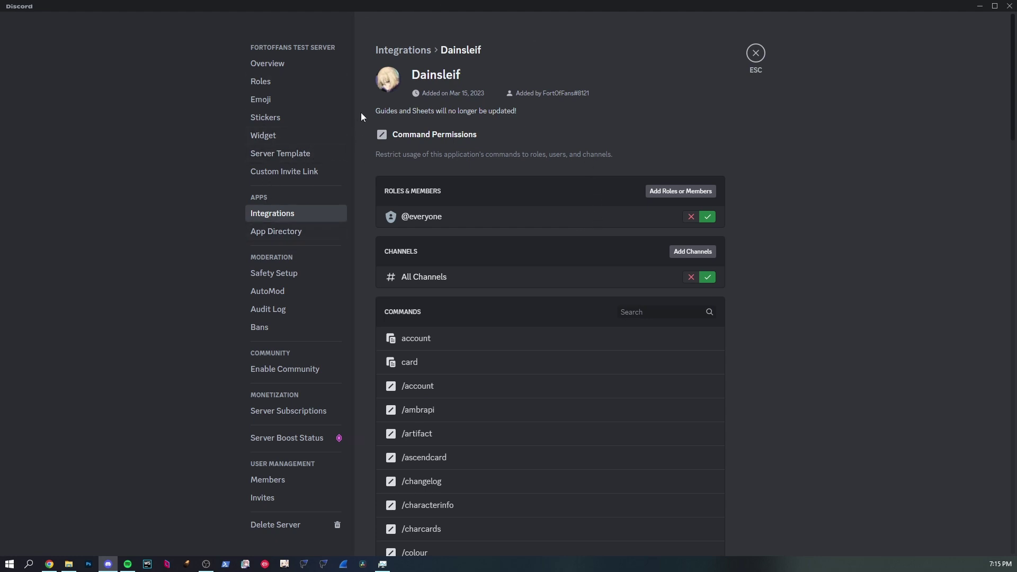
left_click(418, 49)
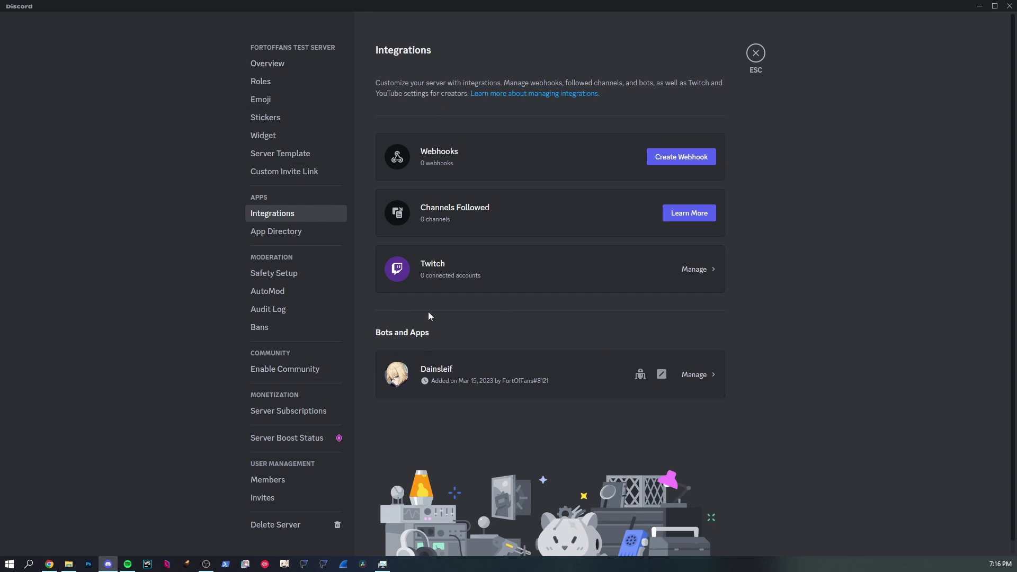
left_click(602, 382)
scroll(572, 374, "down", 1)
scroll(572, 374, "down", 20)
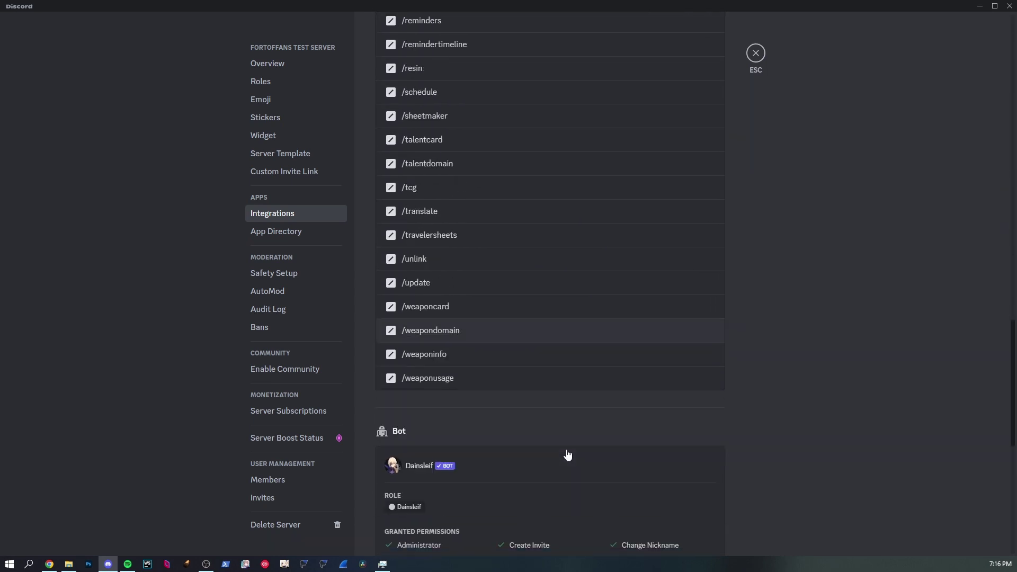
scroll(605, 215, "up", 1)
scroll(605, 215, "up", 15)
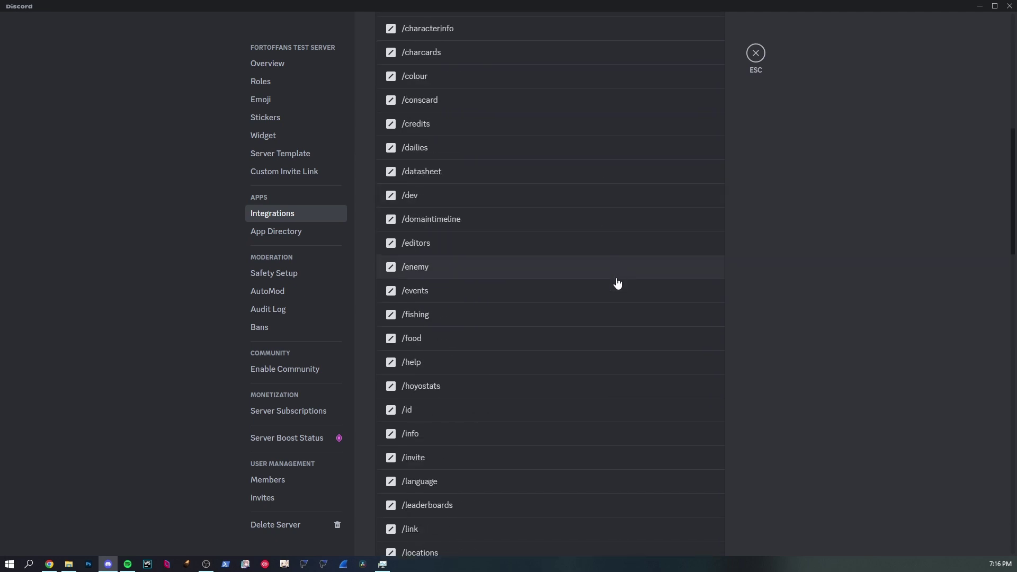
scroll(609, 275, "up", 8)
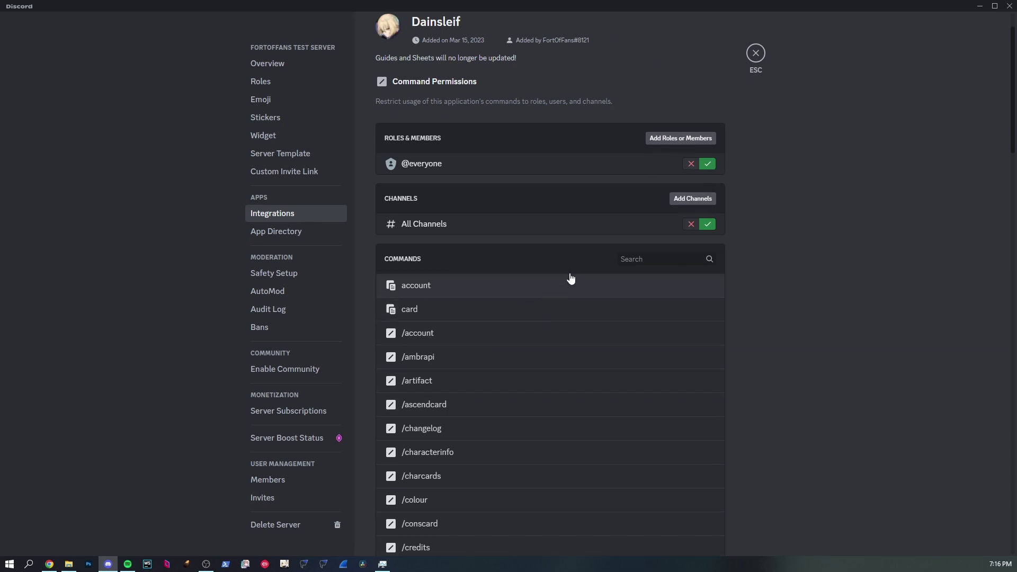
Disallow Dainsleif's commands in All Channels and save, then look at the channels that can be added as overrides
left_click(691, 224)
left_click(700, 531)
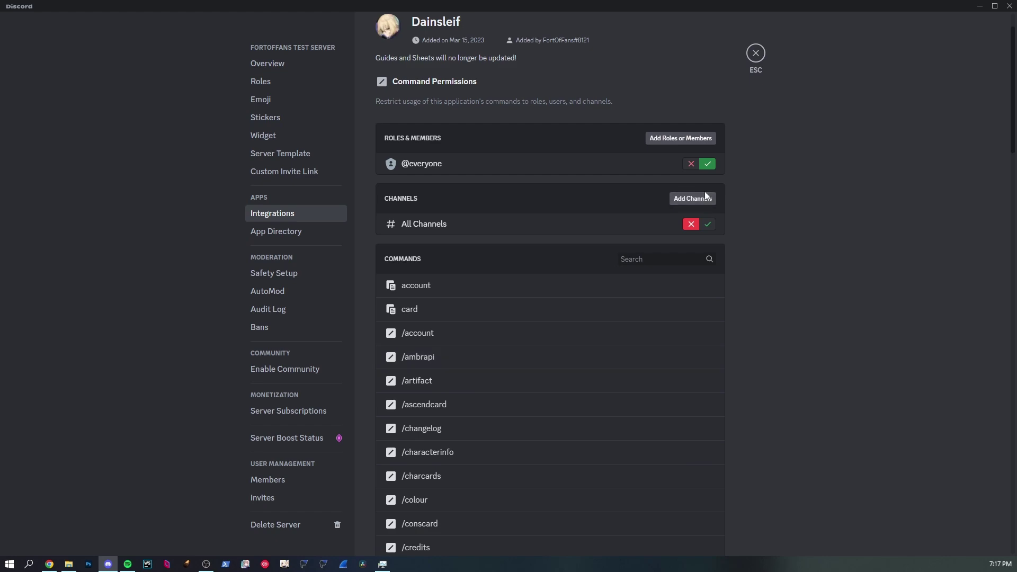
left_click(705, 199)
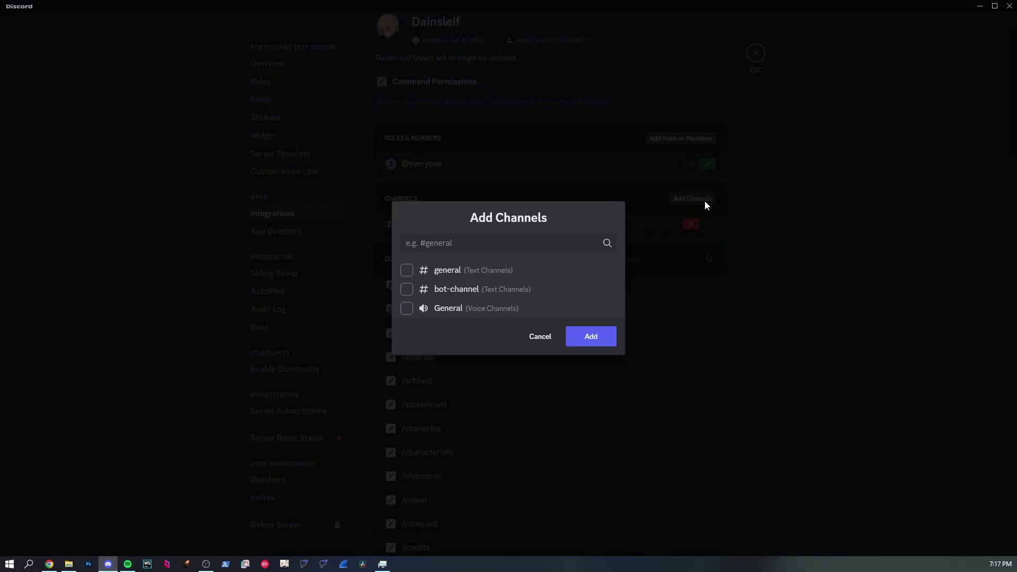
left_click(823, 281)
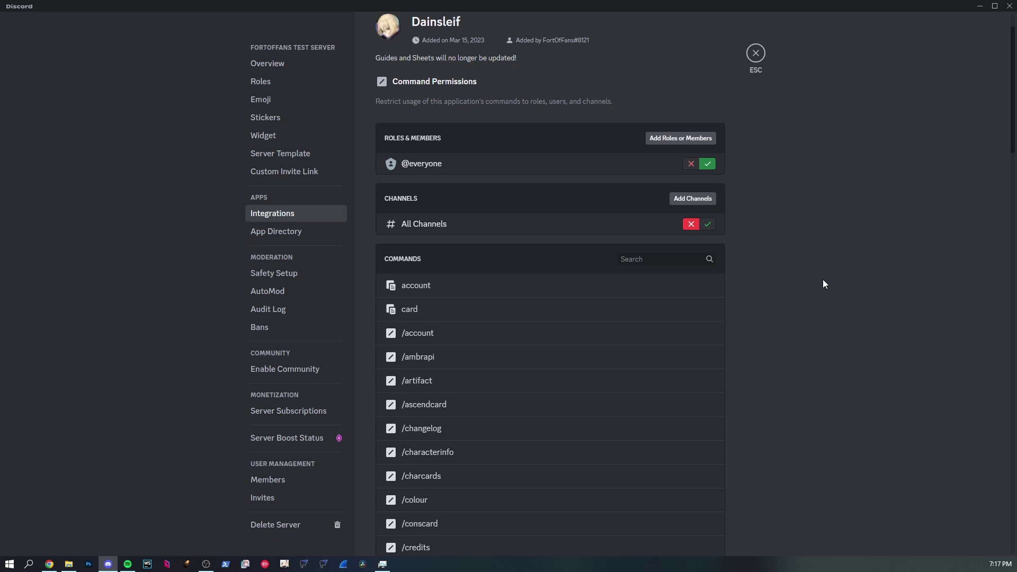
Add bot-channel as an allowed channel for Dainsleif's commands, save the change and leave the server settings
scroll(748, 185, "up", 1)
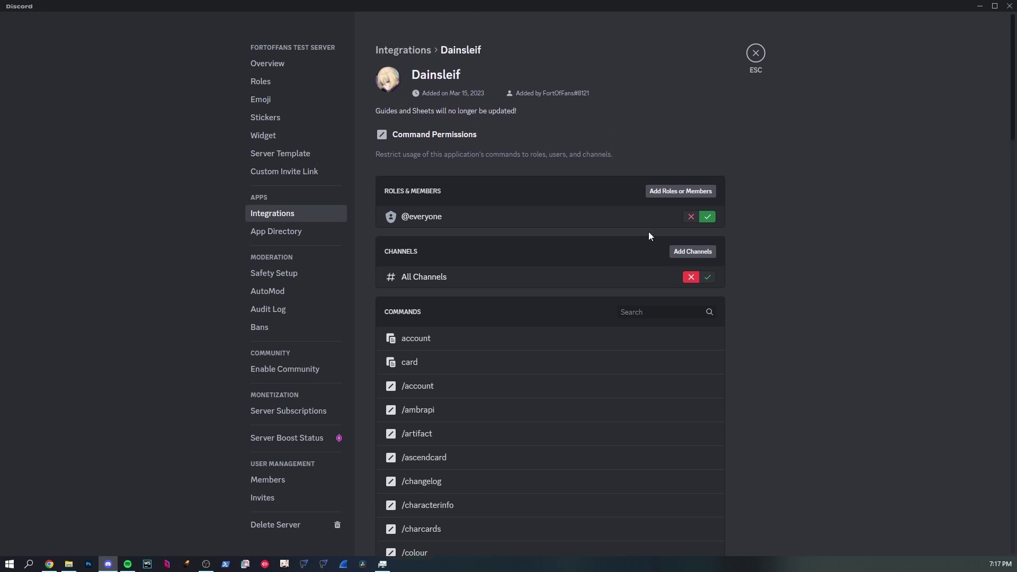
left_click(699, 256)
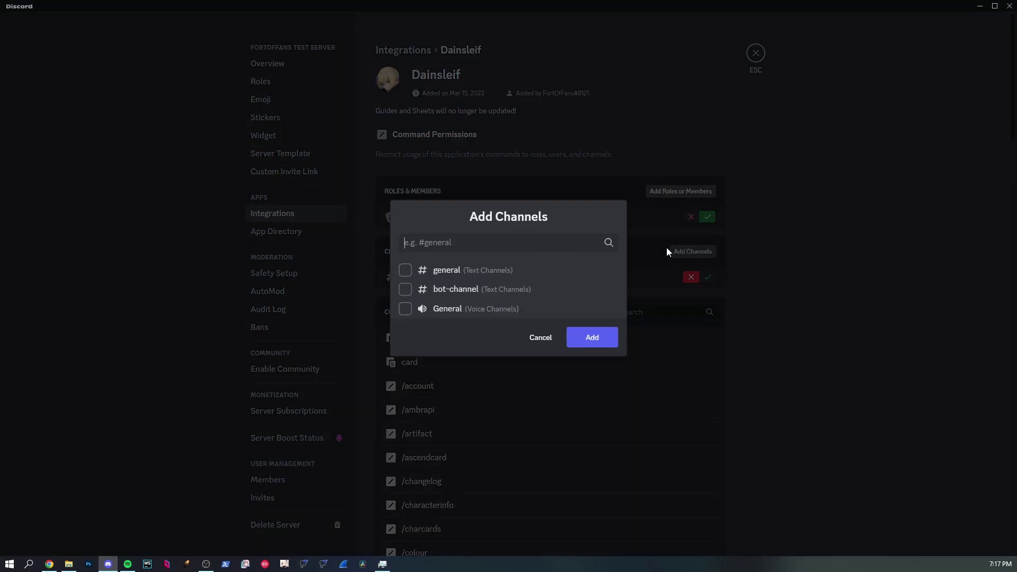
left_click(454, 290)
left_click(591, 337)
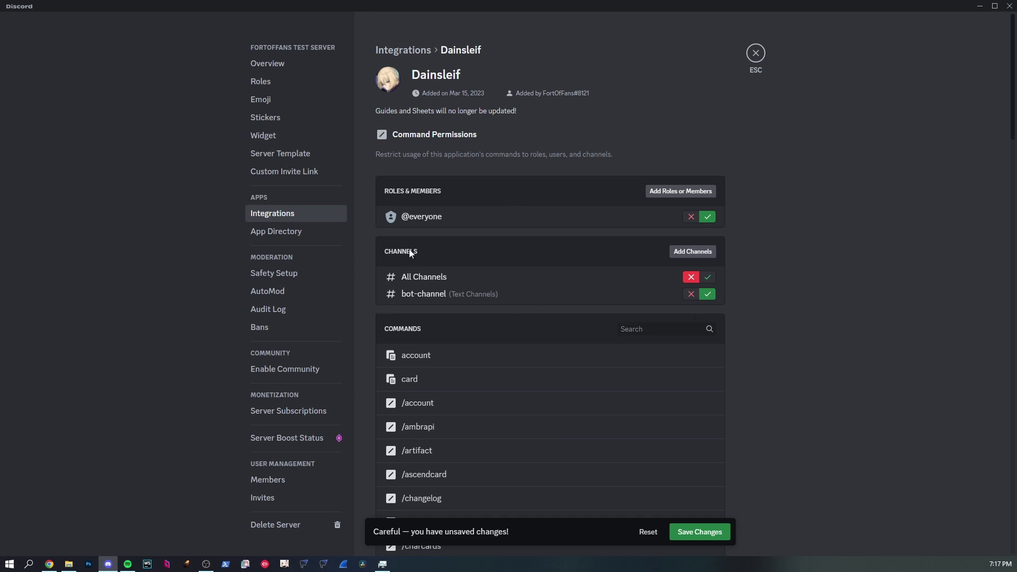
left_click(721, 532)
left_click(755, 53)
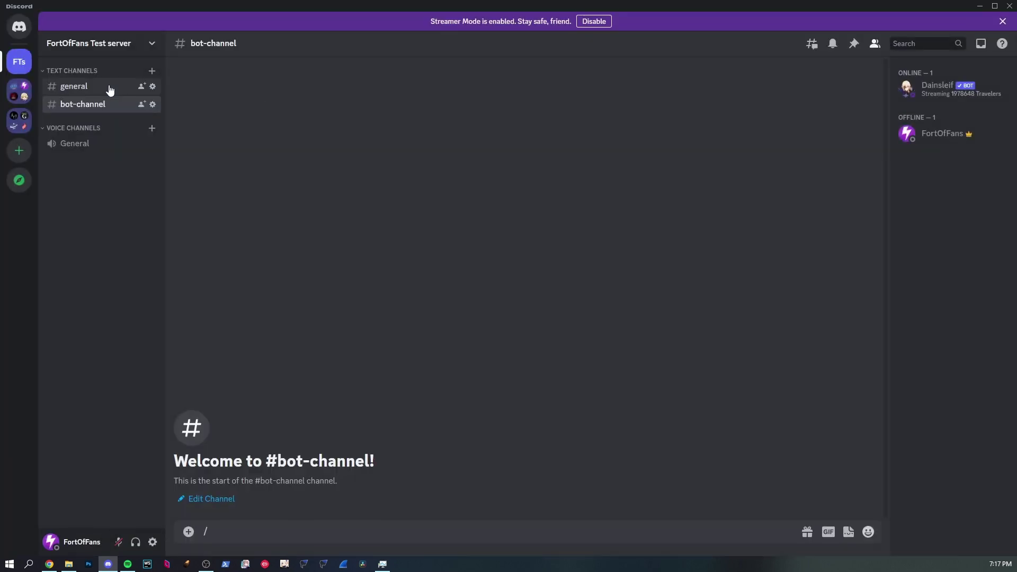
left_click(154, 85)
left_click(262, 83)
scroll(639, 242, "down", 15)
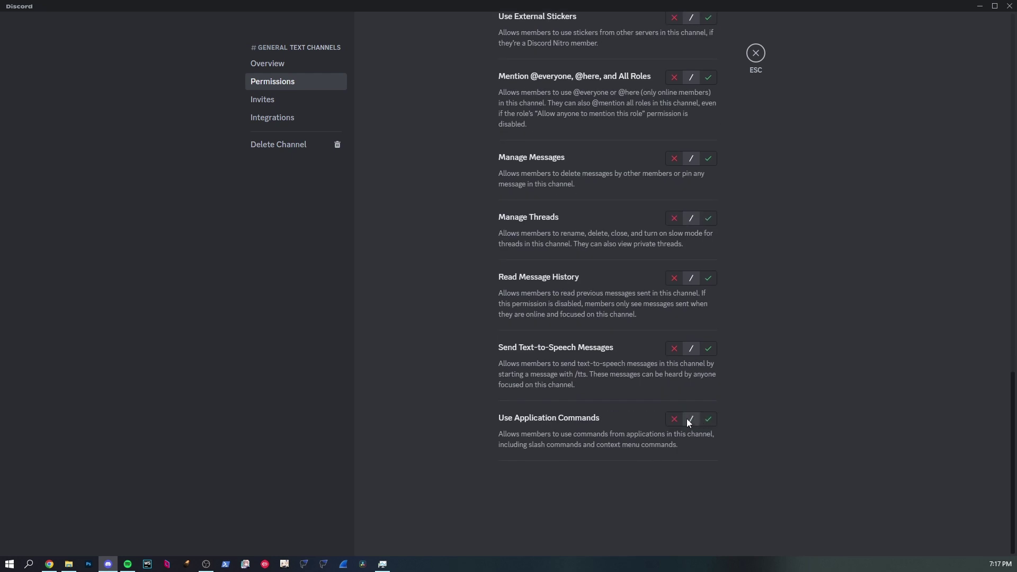
left_click(690, 419)
left_click(709, 420)
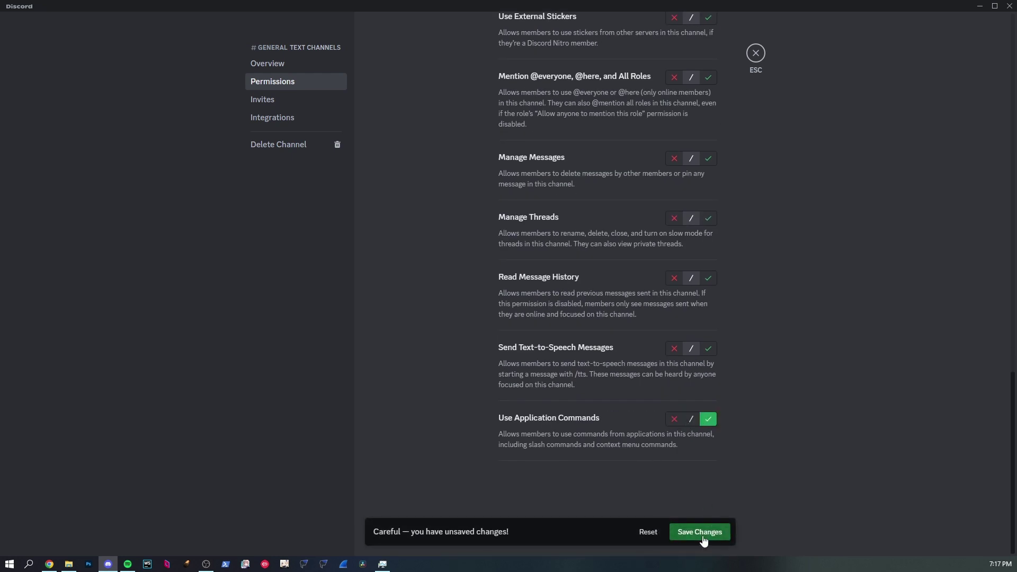
left_click(700, 534)
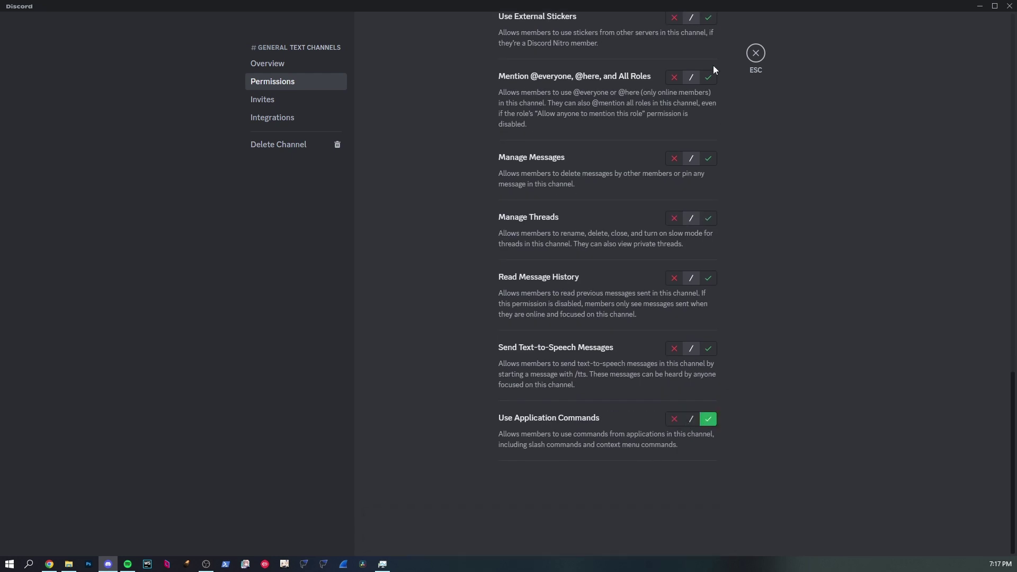
left_click(754, 54)
left_click(126, 44)
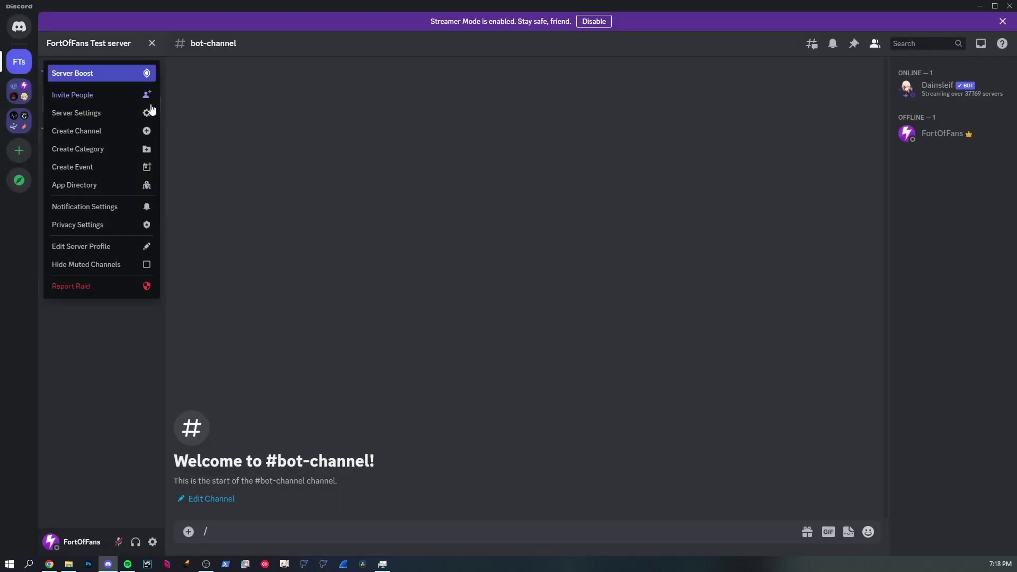
left_click(150, 114)
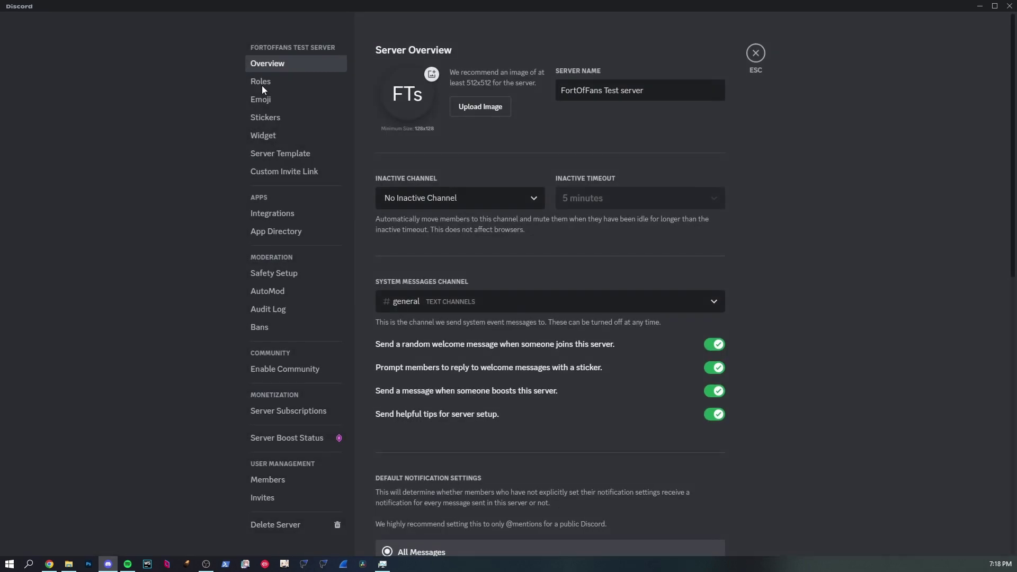
left_click(262, 84)
left_click(706, 104)
left_click(718, 53)
left_click(741, 62)
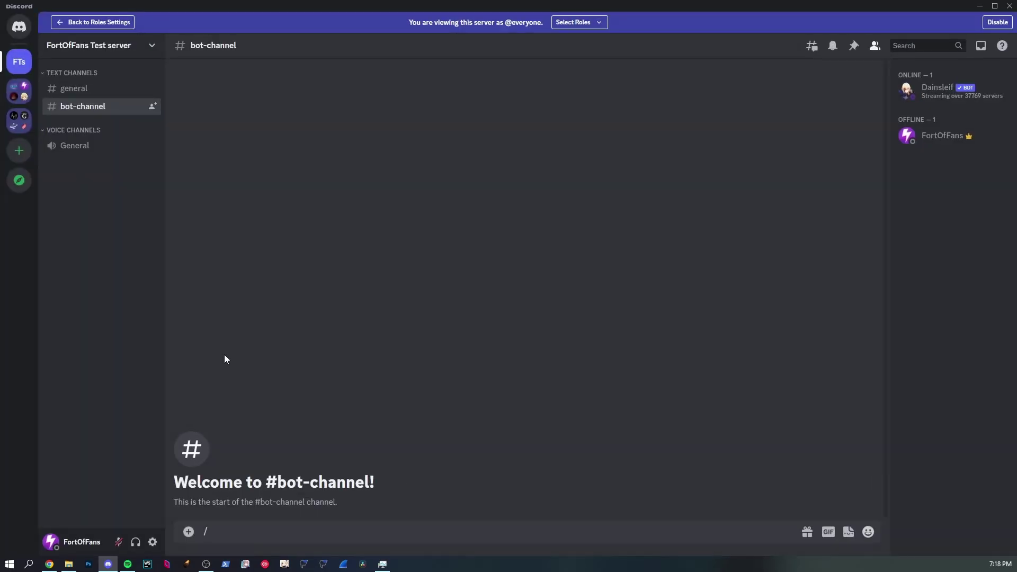
left_click(353, 536)
type("/")
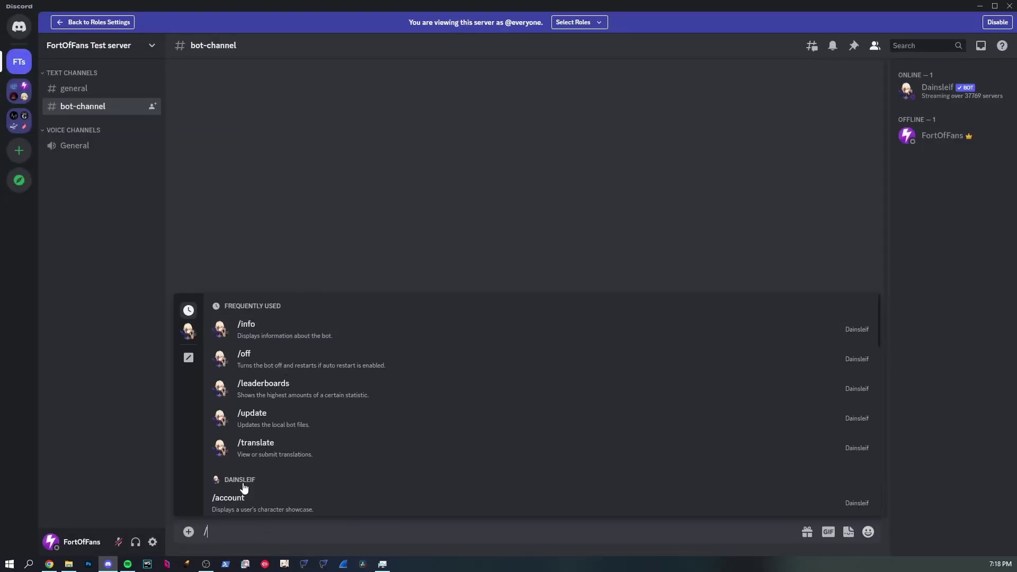
key("BackSpace")
left_click(70, 99)
type("/")
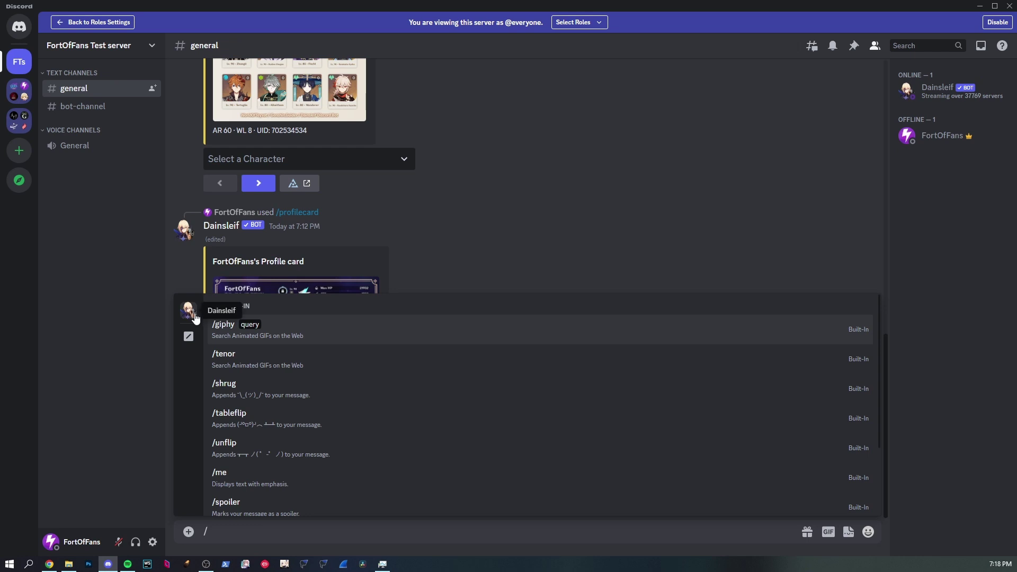
left_click(194, 317)
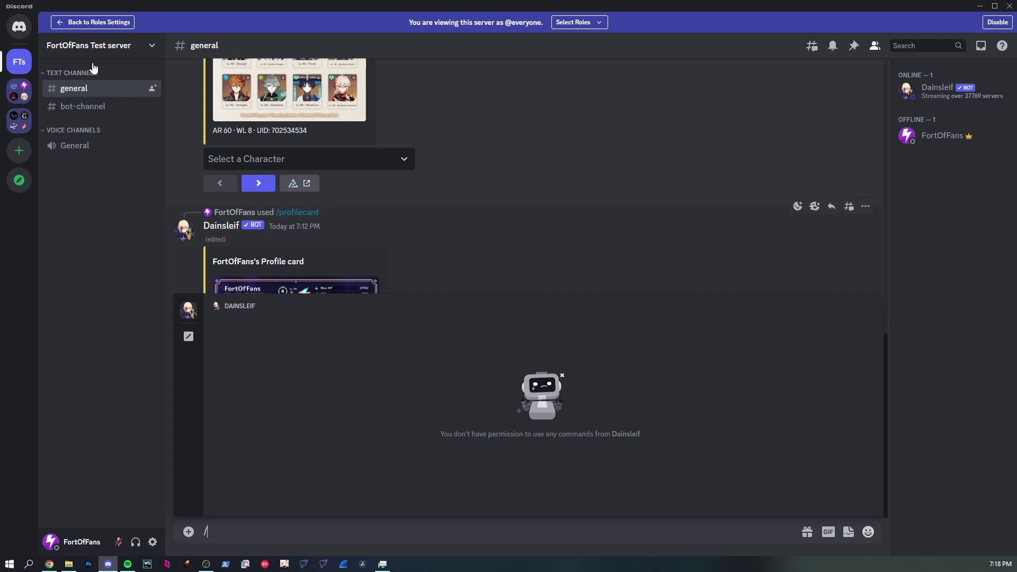
key("Escape")
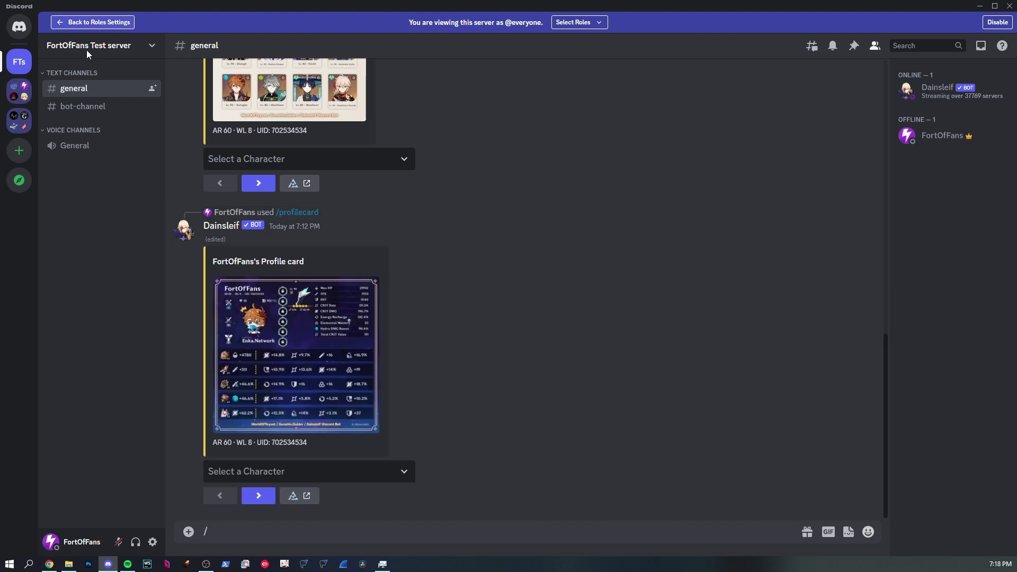
Return to the server settings and review Dainsleif's command permissions under the integrations
key("Escape")
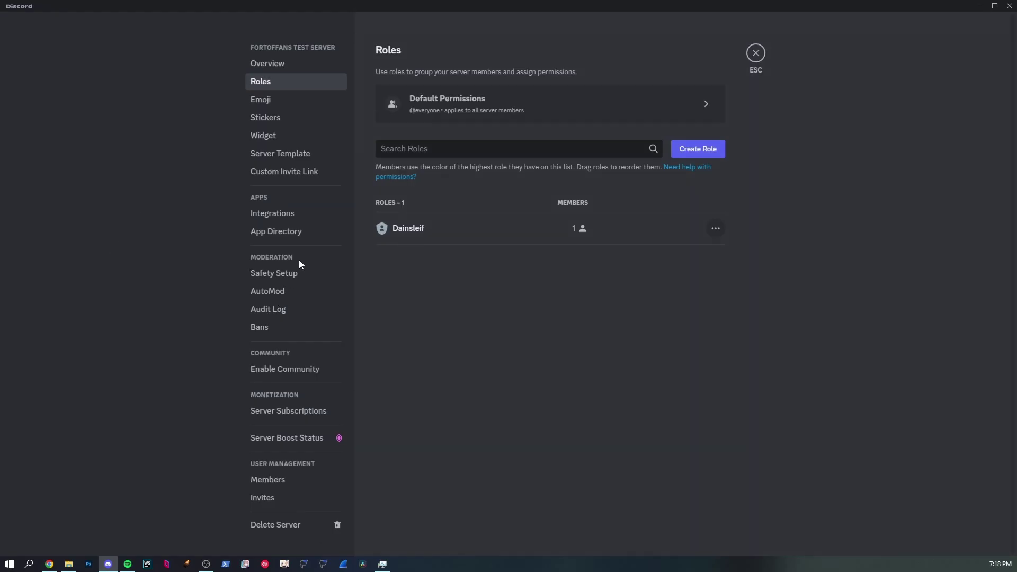
left_click(288, 215)
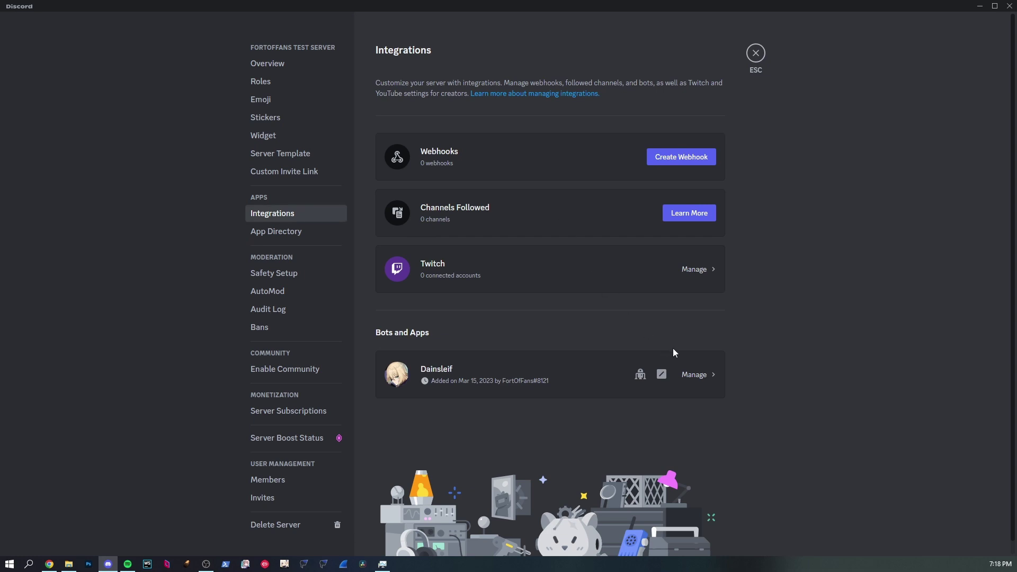
left_click(697, 377)
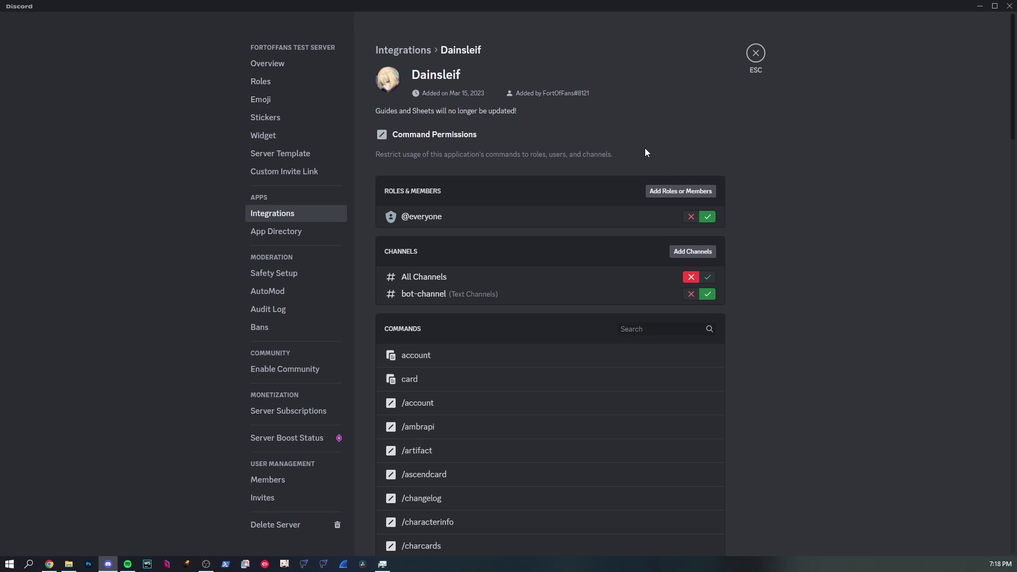
Create a new server role named test and save it
left_click(273, 81)
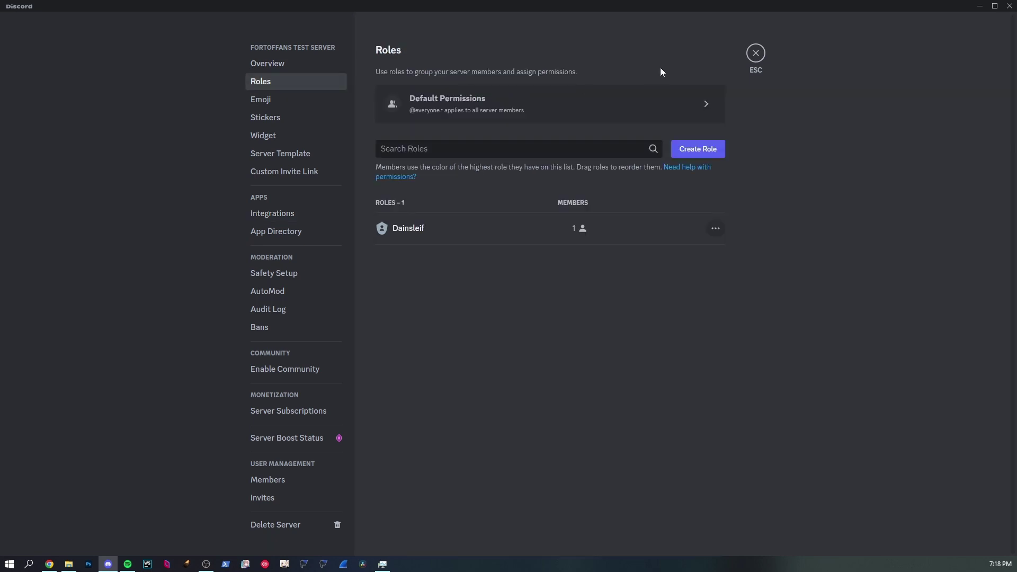
left_click(698, 149)
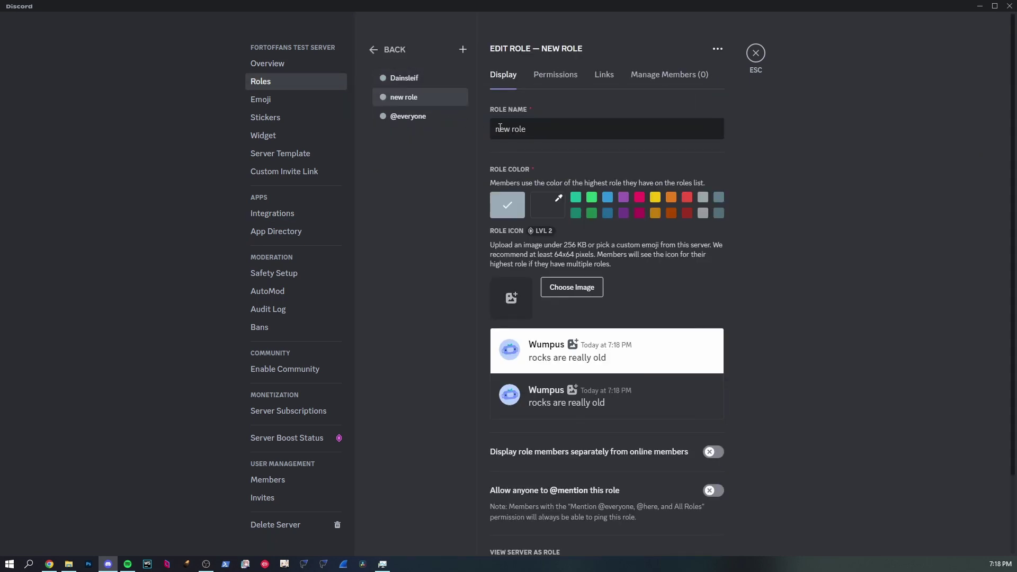
type("test")
left_click(708, 538)
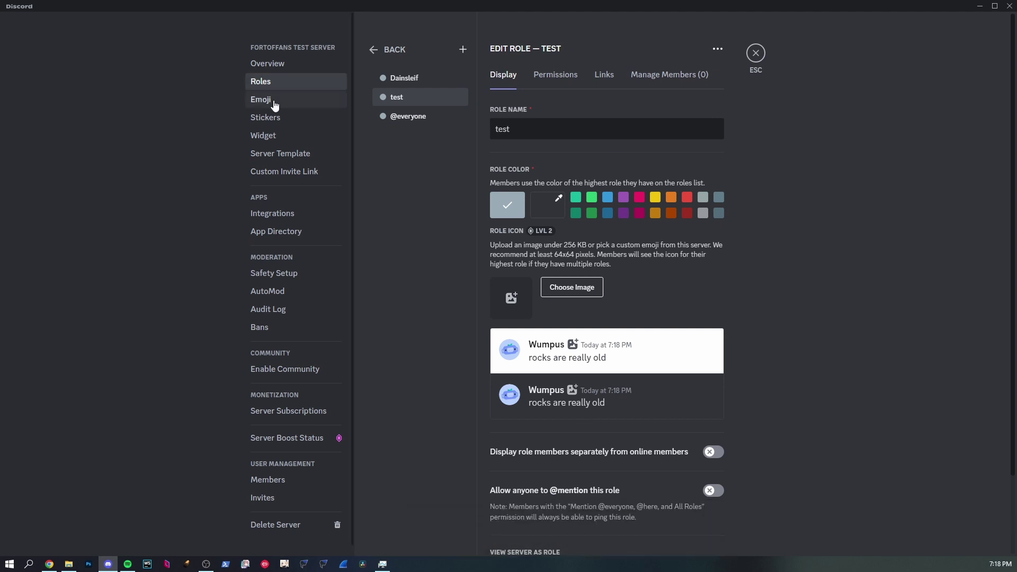
left_click(263, 215)
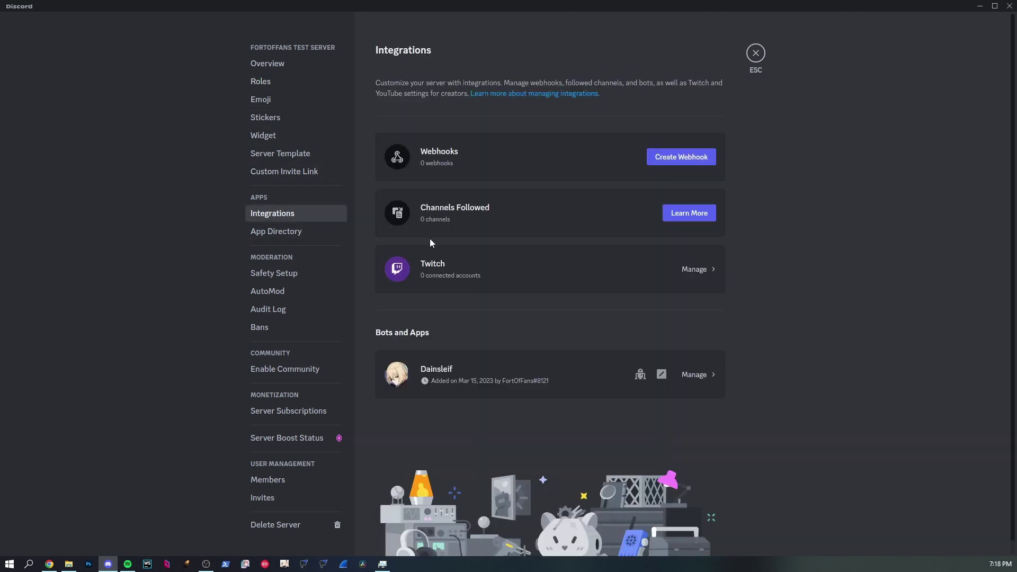
left_click(468, 365)
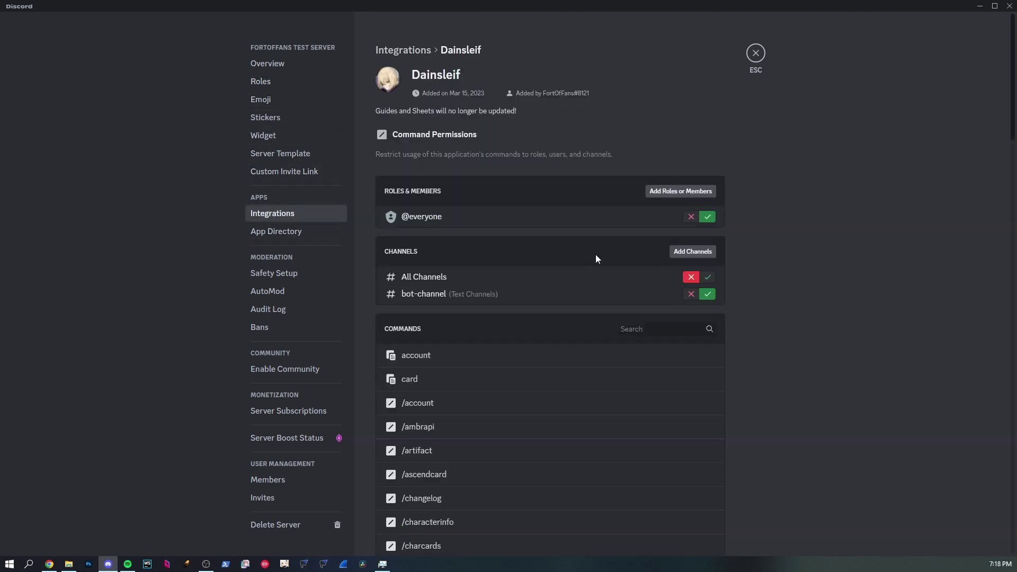
left_click(691, 218)
left_click(684, 191)
left_click(445, 279)
left_click(585, 325)
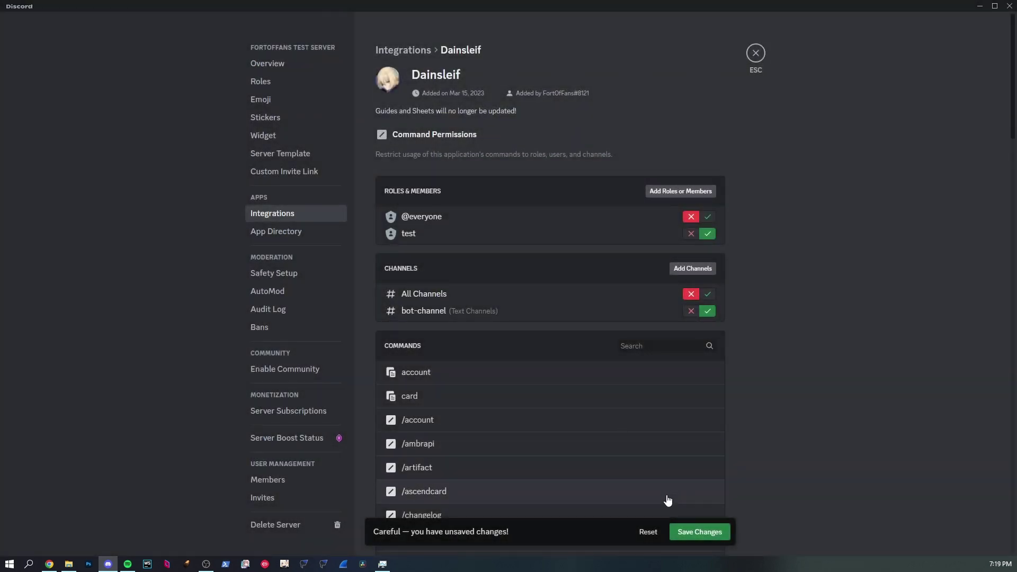
left_click(698, 532)
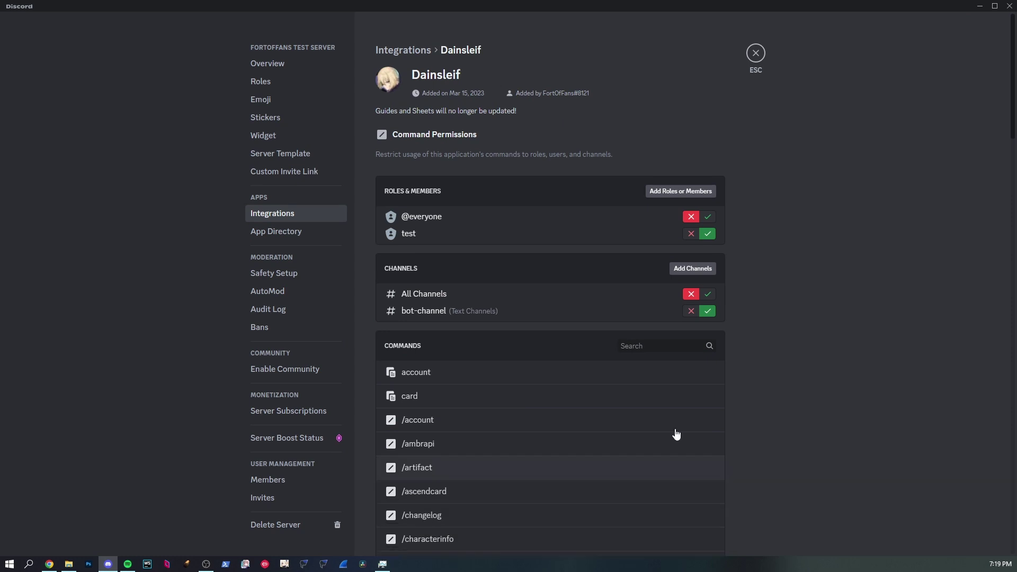
left_click(261, 81)
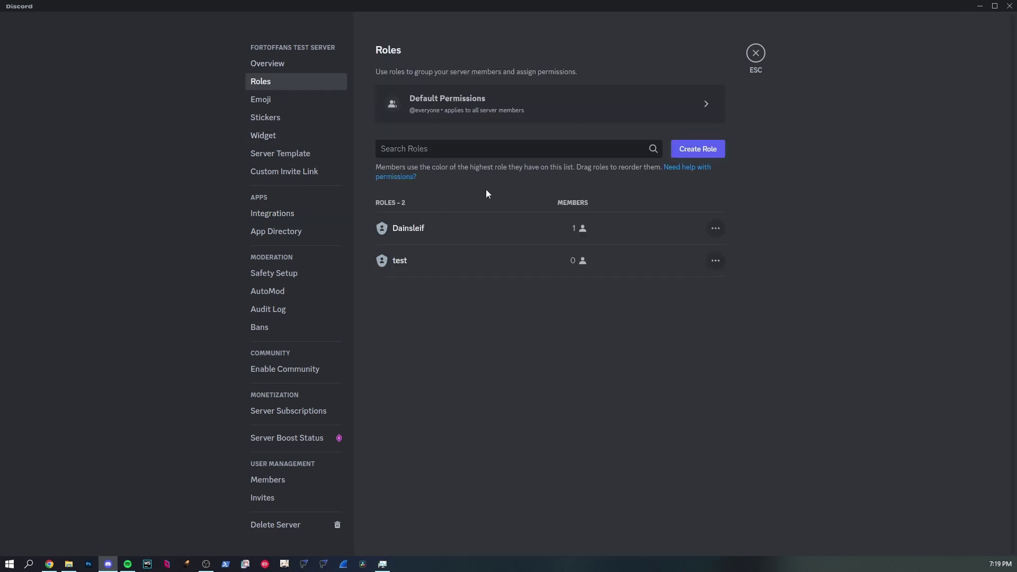
left_click(710, 94)
left_click(715, 49)
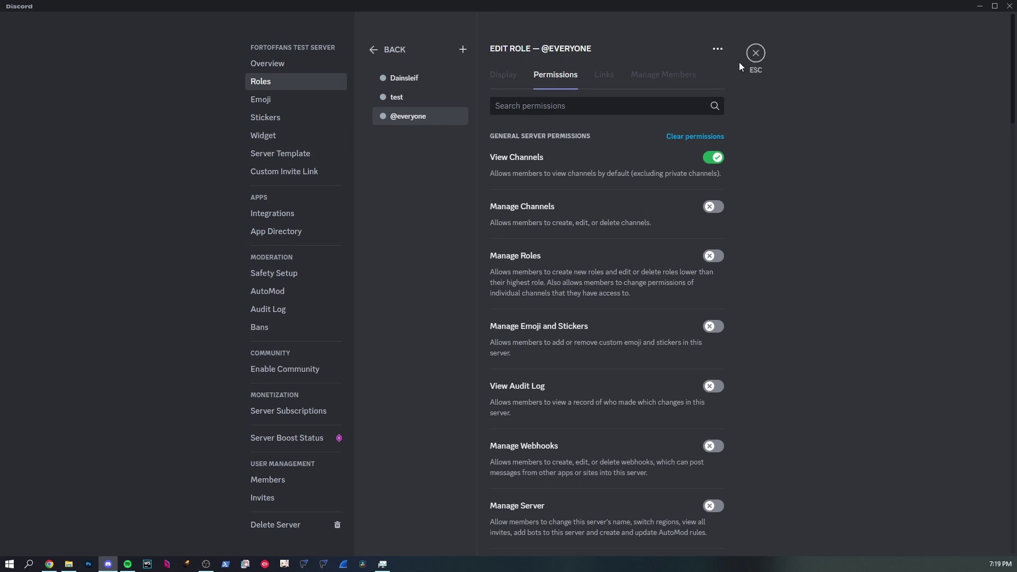
left_click(740, 63)
left_click(107, 108)
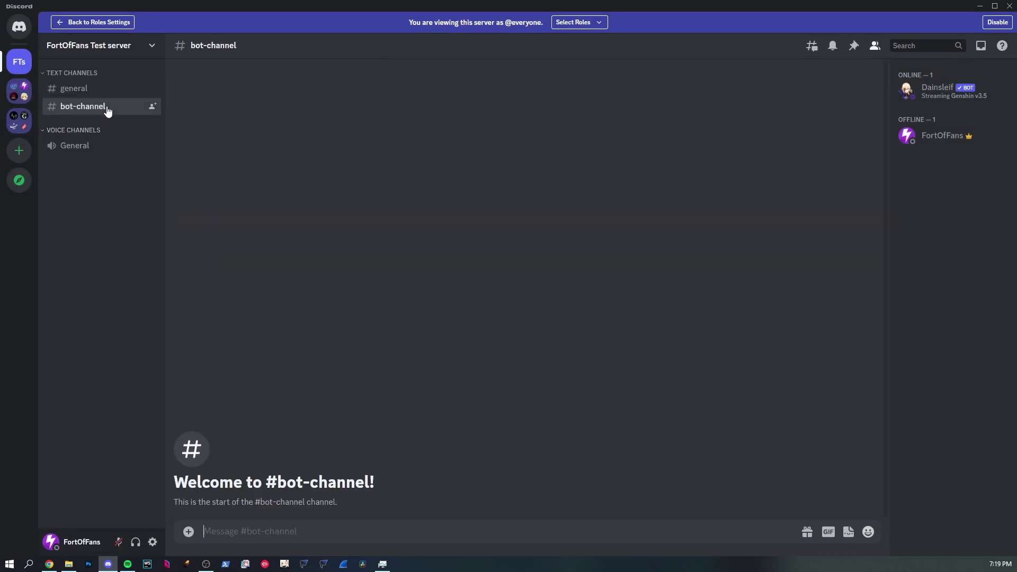
type("/")
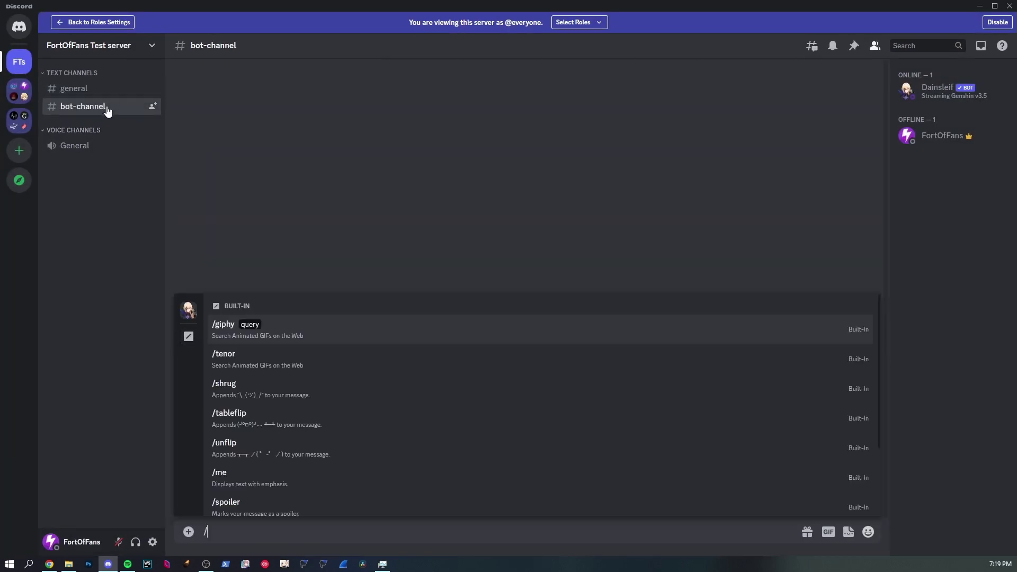
left_click(188, 309)
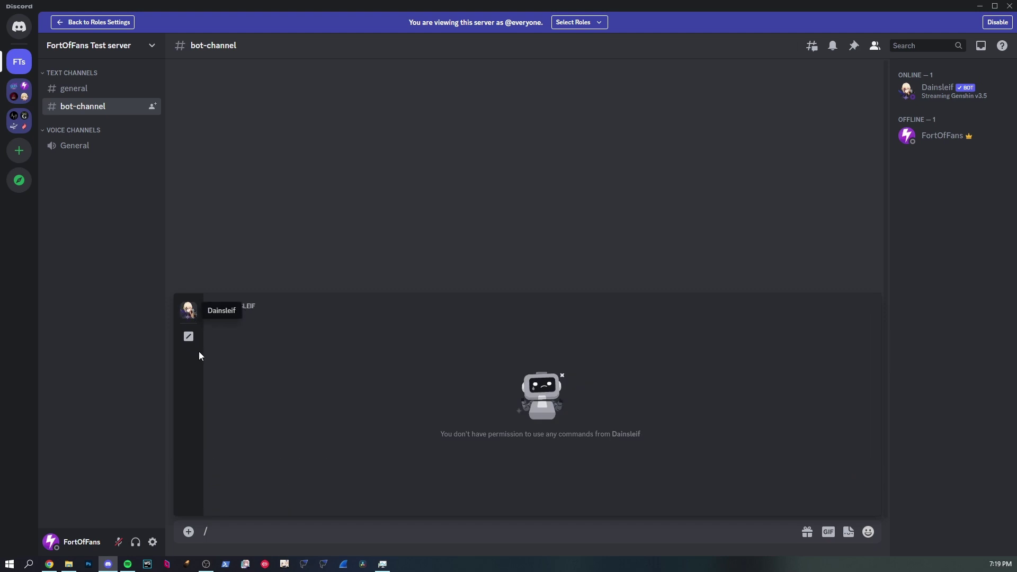
key("Escape")
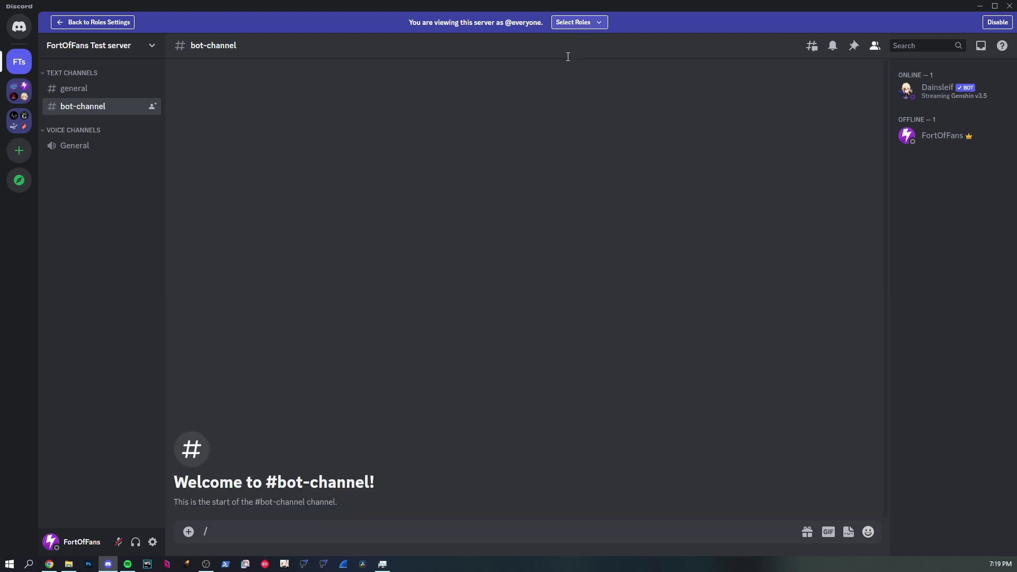
Add the test role to the roles being viewed and check the slash commands offered in bot-channel
left_click(582, 22)
left_click(580, 96)
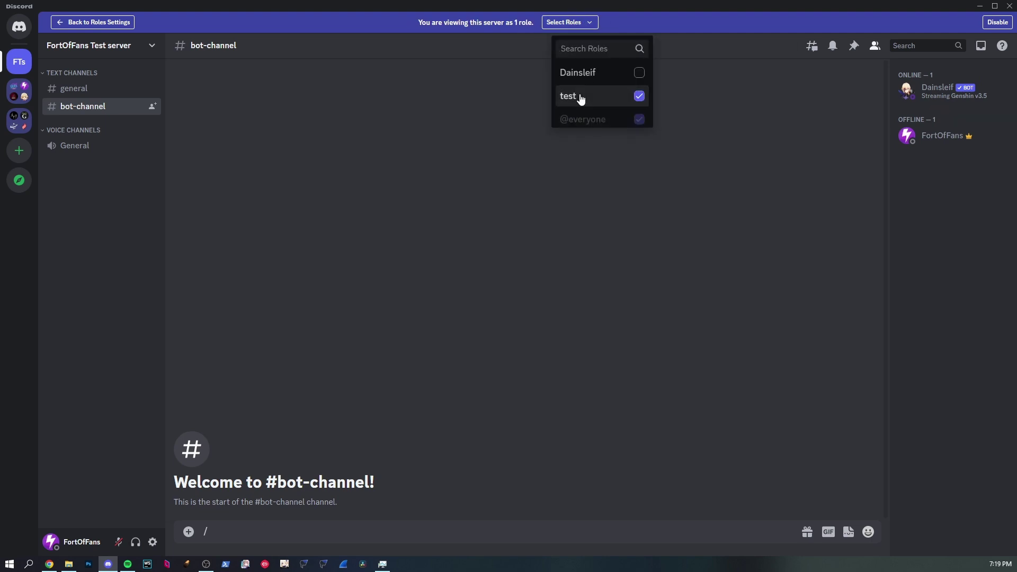
left_click(206, 533)
type("/")
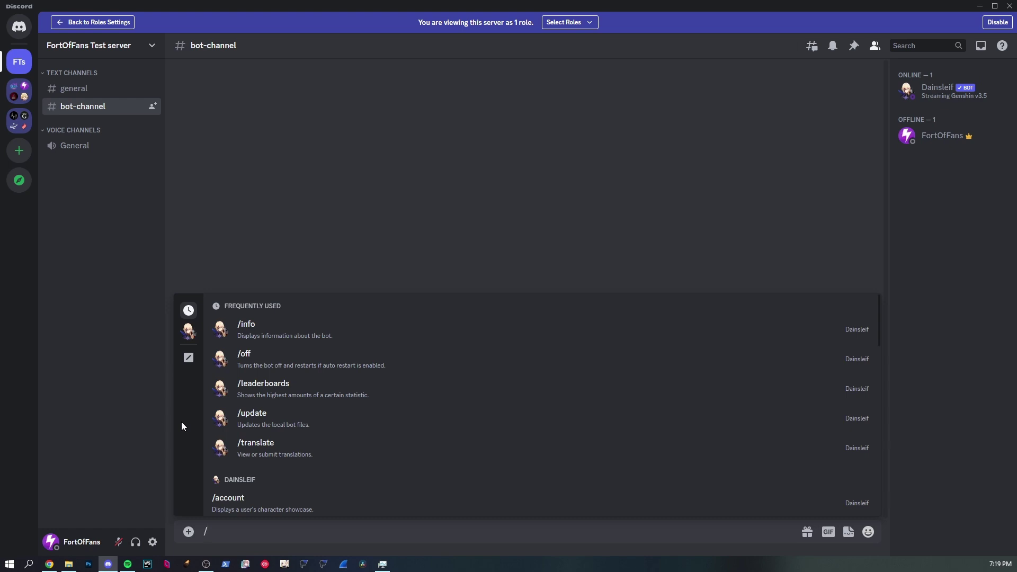
key("BackSpace")
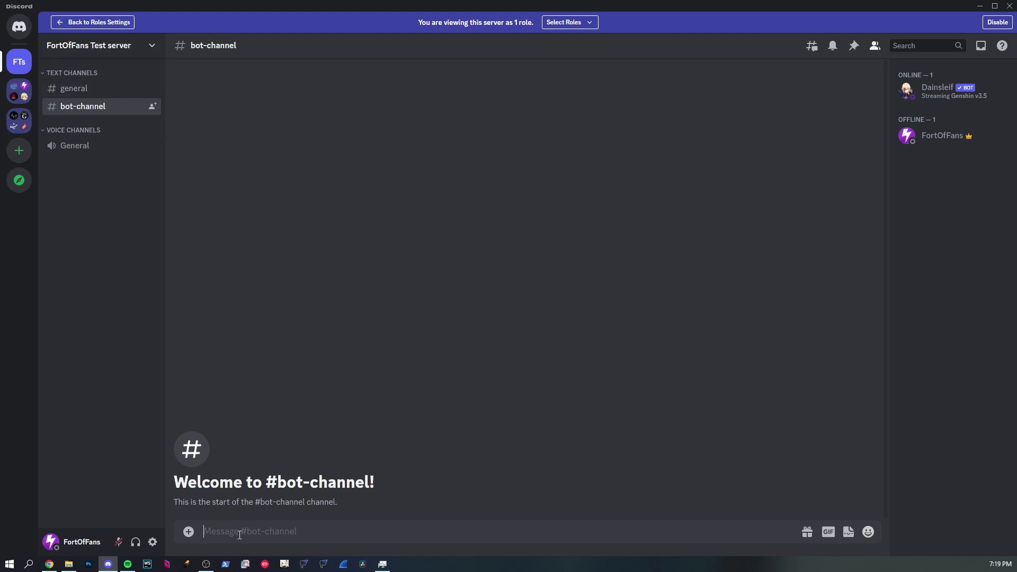
Check the selection of viewed roles and stop viewing the server as a role
left_click(590, 23)
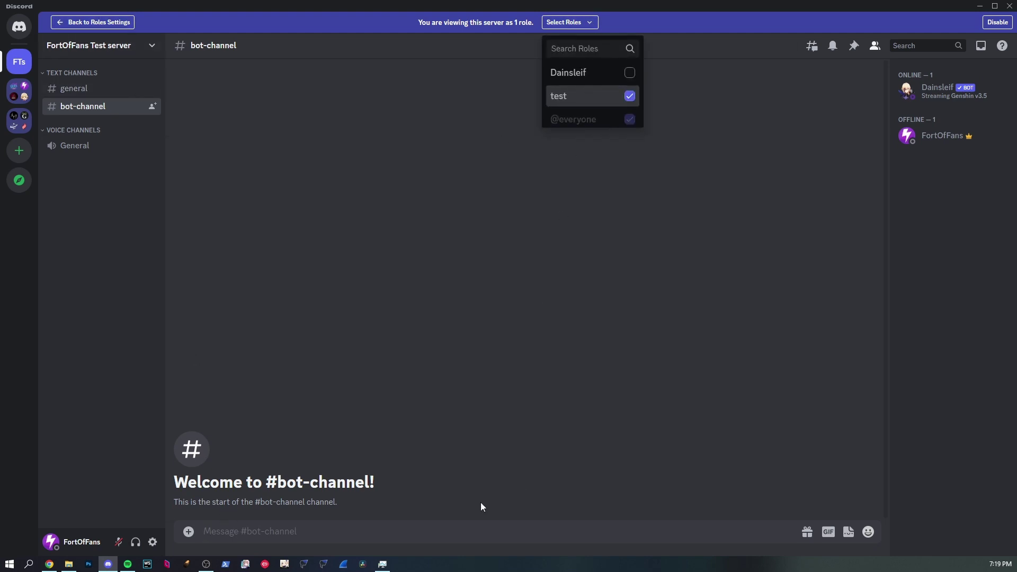
left_click(476, 517)
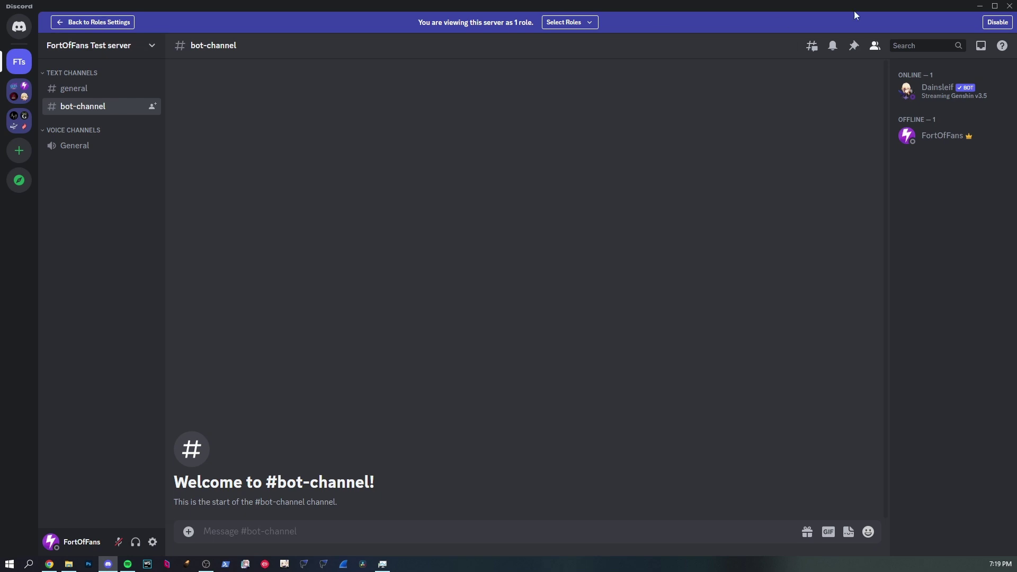
left_click(994, 24)
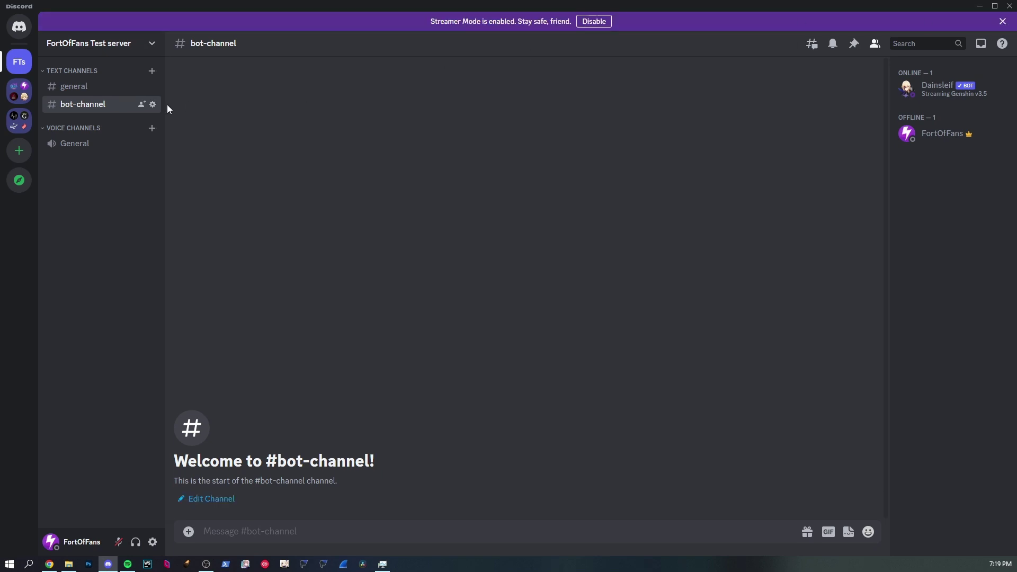
left_click(152, 104)
left_click(271, 83)
scroll(552, 305, "down", 15)
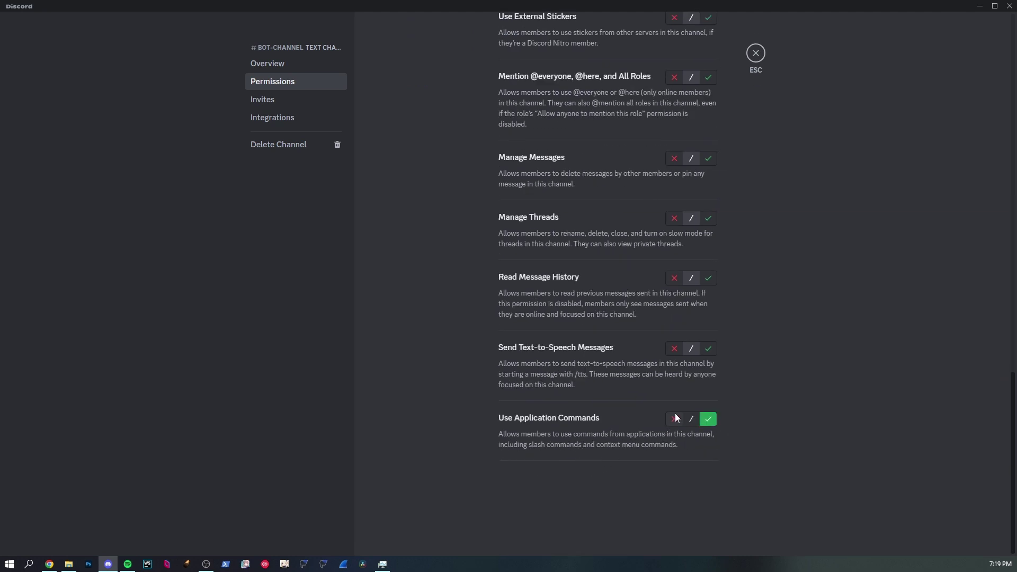
left_click(647, 532)
scroll(598, 456, "up", 15)
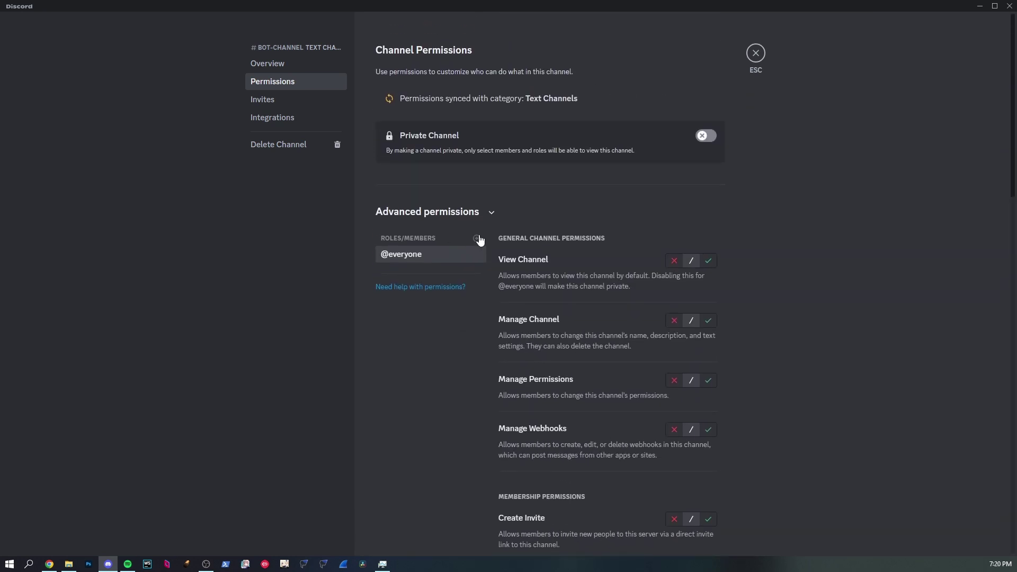
Add the test role to bot-channel's permissions, deny it Use Application Commands, save and leave the channel settings
left_click(476, 238)
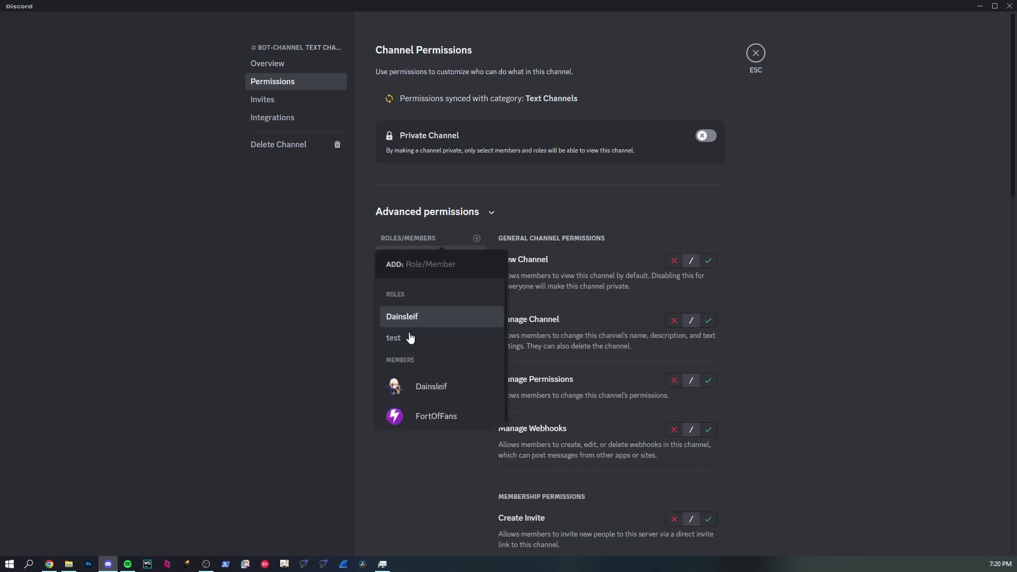
key("Escape")
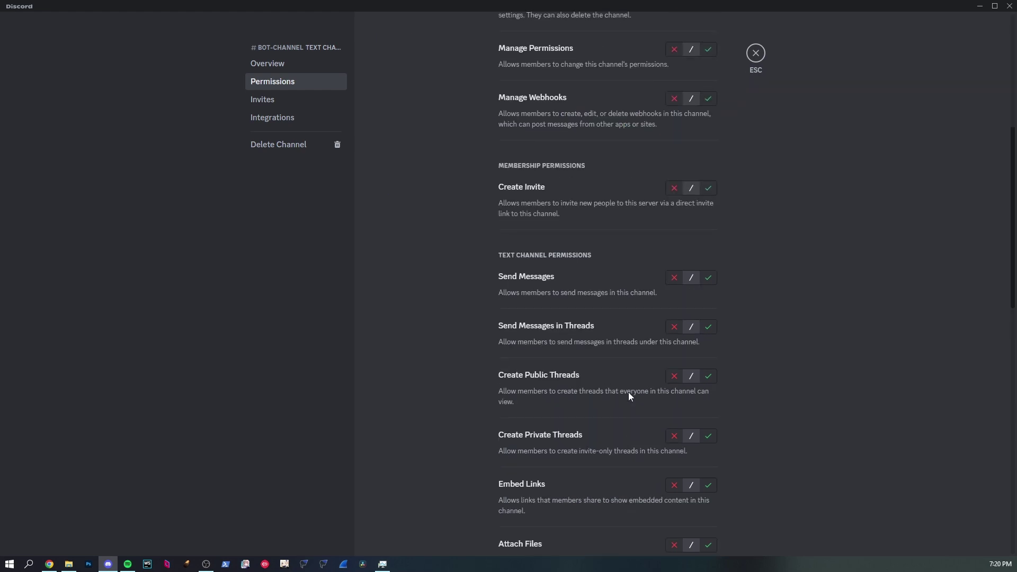
scroll(614, 376, "down", 15)
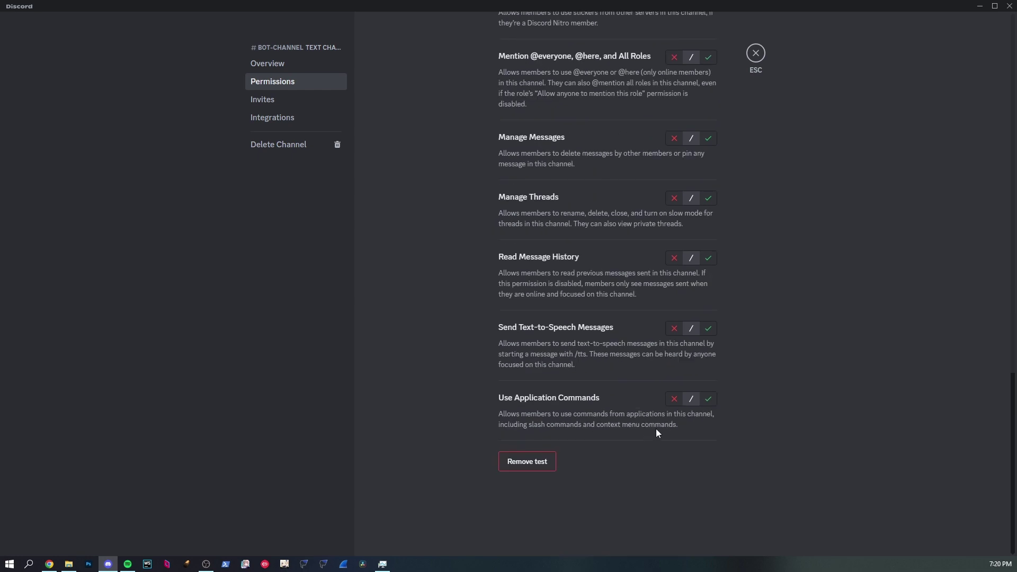
left_click(674, 399)
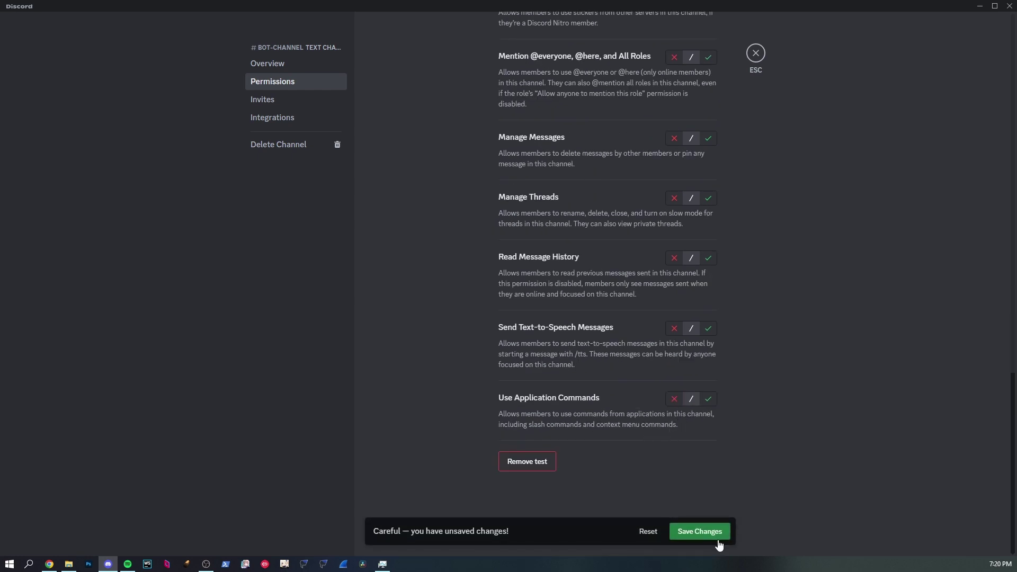
left_click(710, 536)
left_click(756, 53)
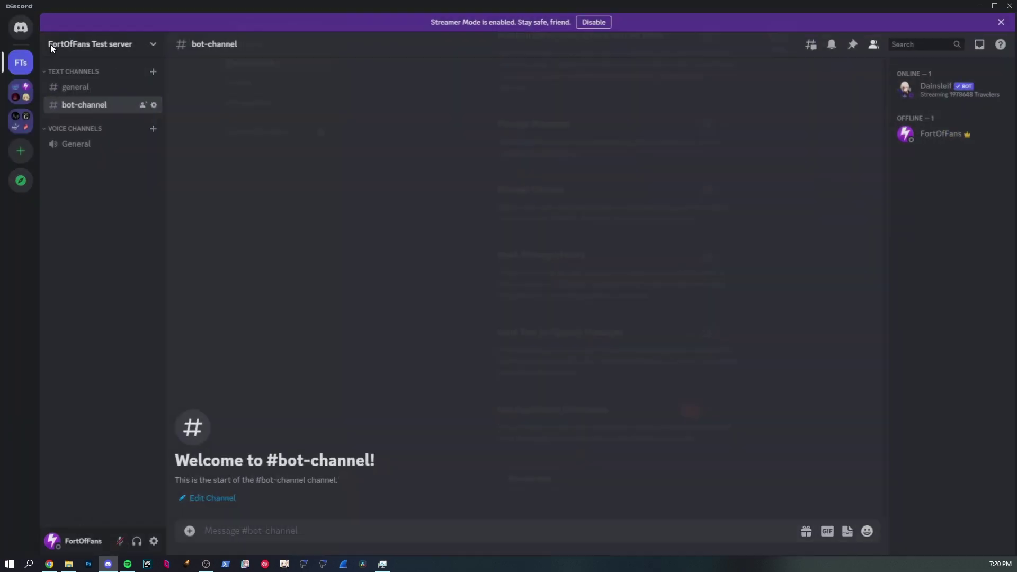
View the server as the test role, check the roles being viewed and list the slash commands offered in bot-channel
left_click(109, 50)
left_click(116, 108)
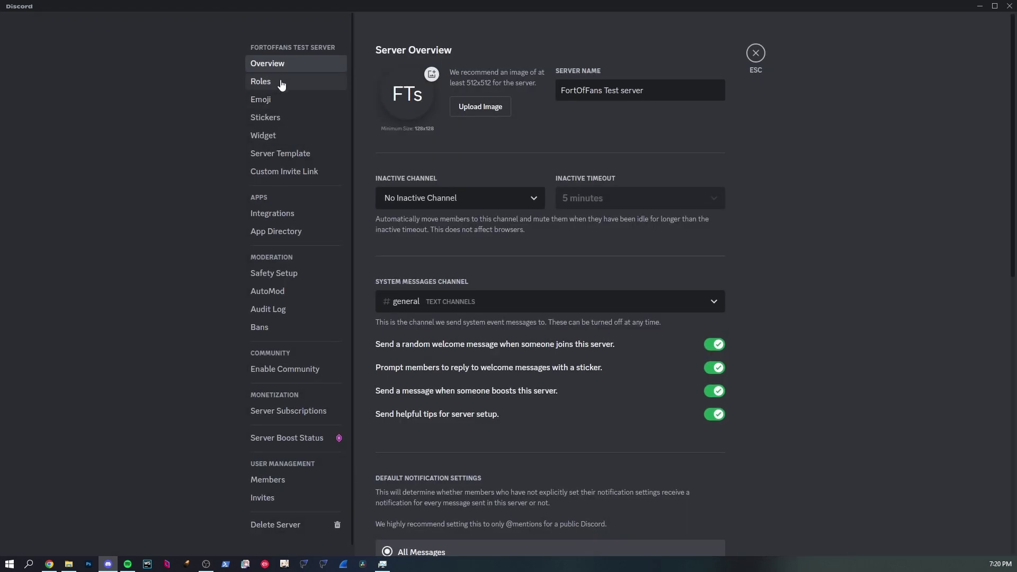
left_click(261, 81)
left_click(716, 261)
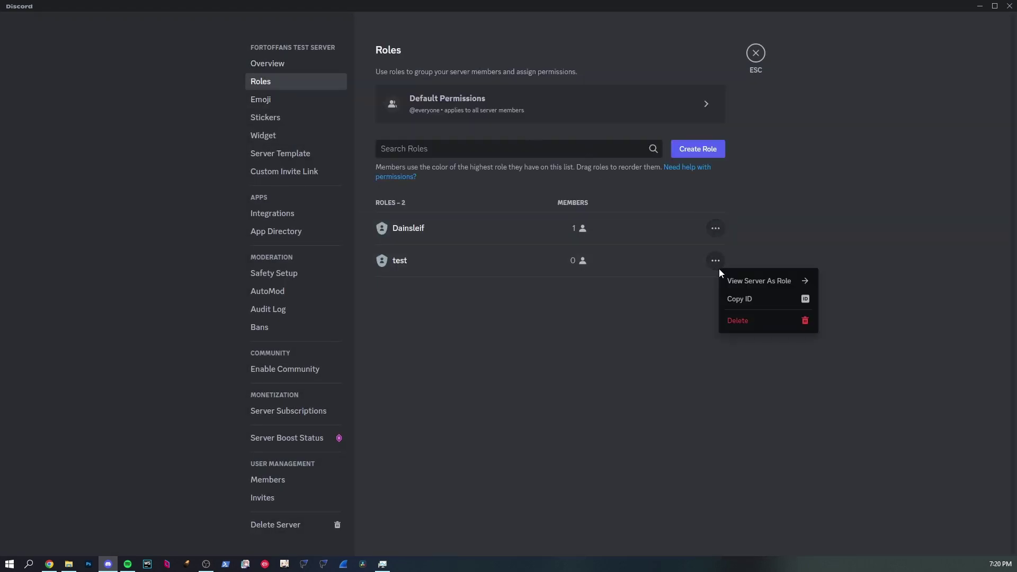
left_click(743, 280)
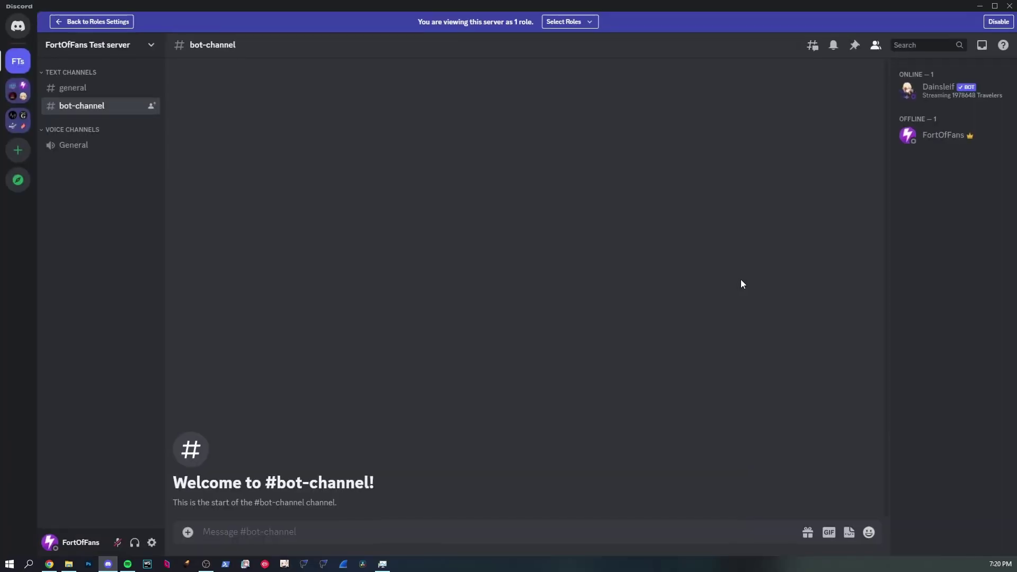
left_click(579, 24)
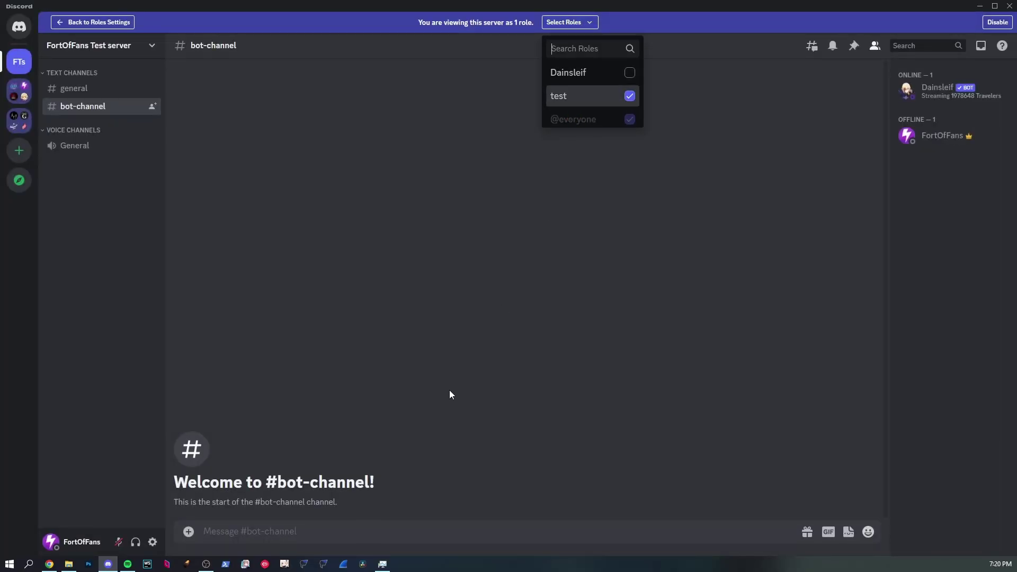
left_click(386, 526)
type("/")
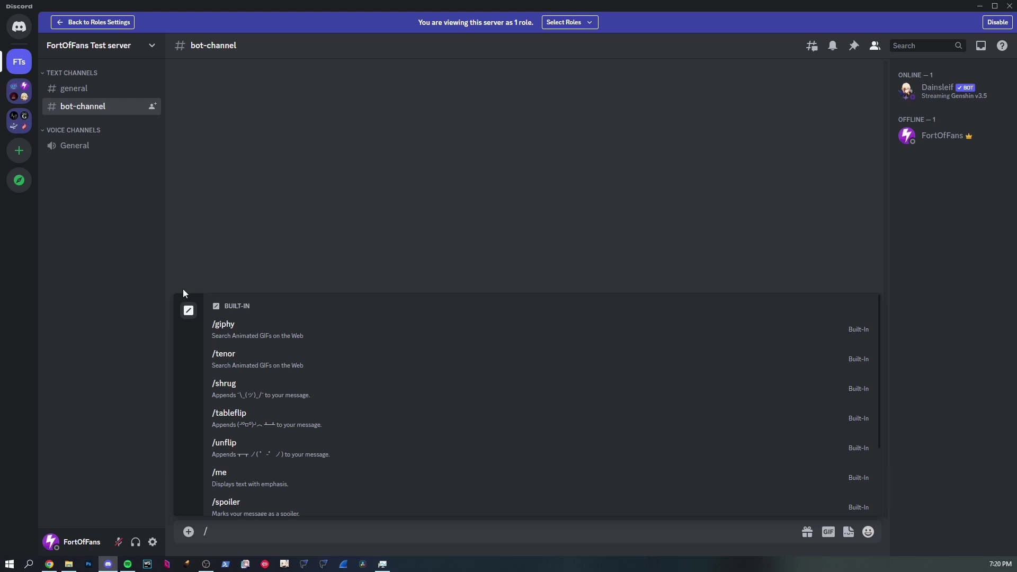
Return to the server settings, open Dainsleif's integration permissions and inspect the overrides of the /colour command
left_click(116, 23)
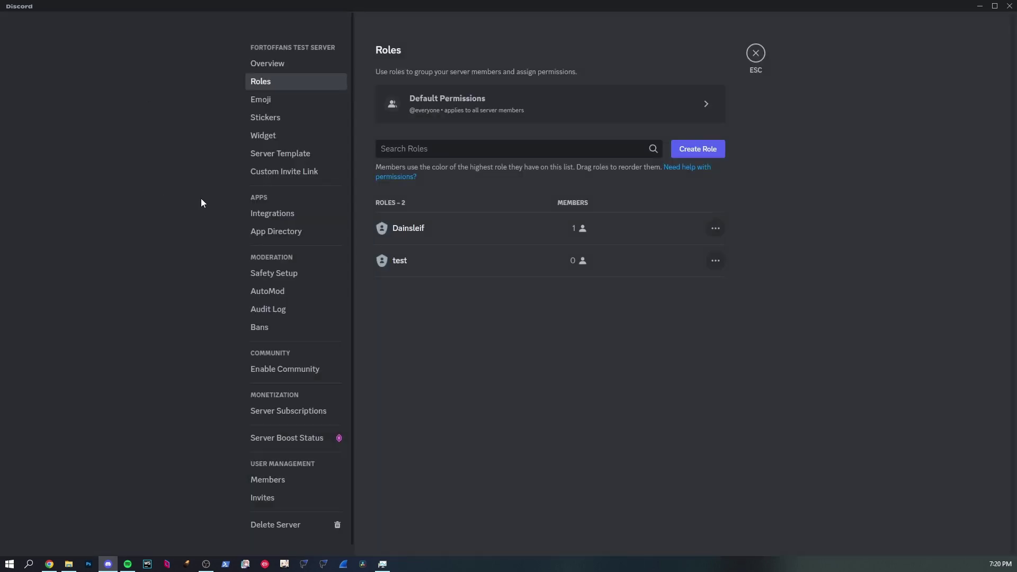
left_click(271, 220)
left_click(512, 385)
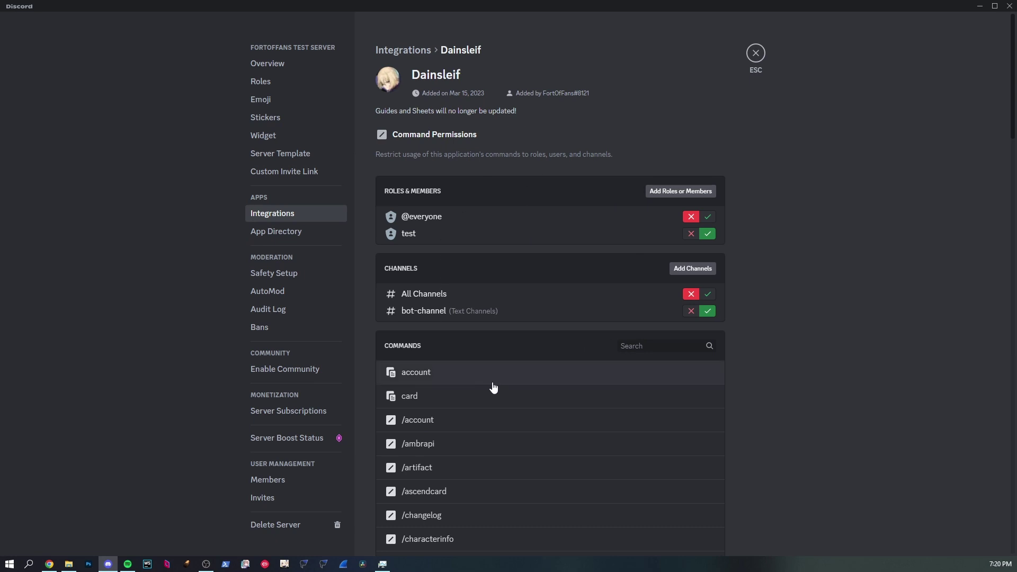
scroll(474, 422, "down", 4)
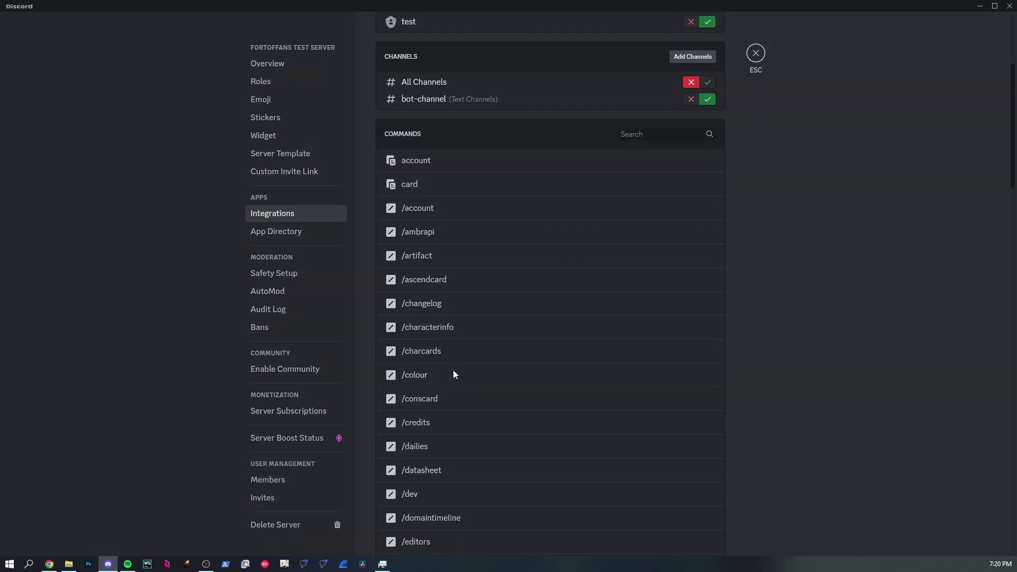
left_click(454, 375)
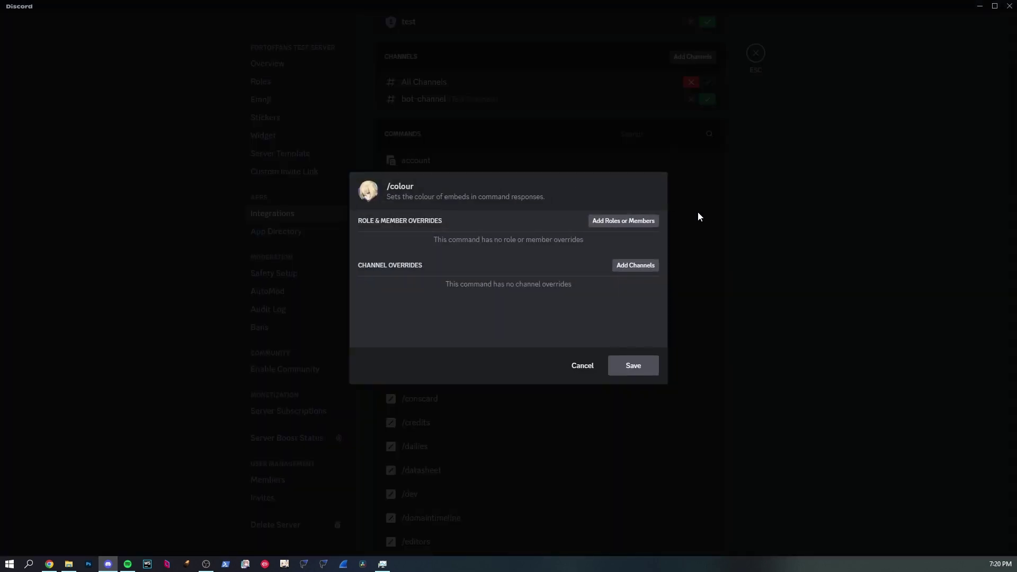
left_click(585, 366)
Review Dainsleif's role and channel permissions and inspect the /fishing command's overrides, closing them without changes
scroll(626, 258, "up", 1)
scroll(625, 258, "up", 4)
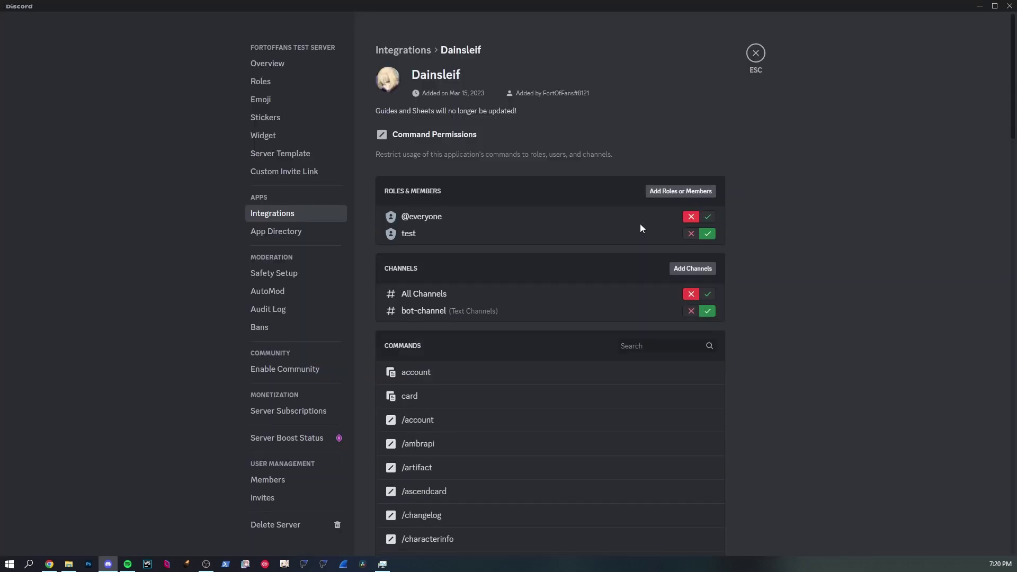
scroll(516, 369, "down", 7)
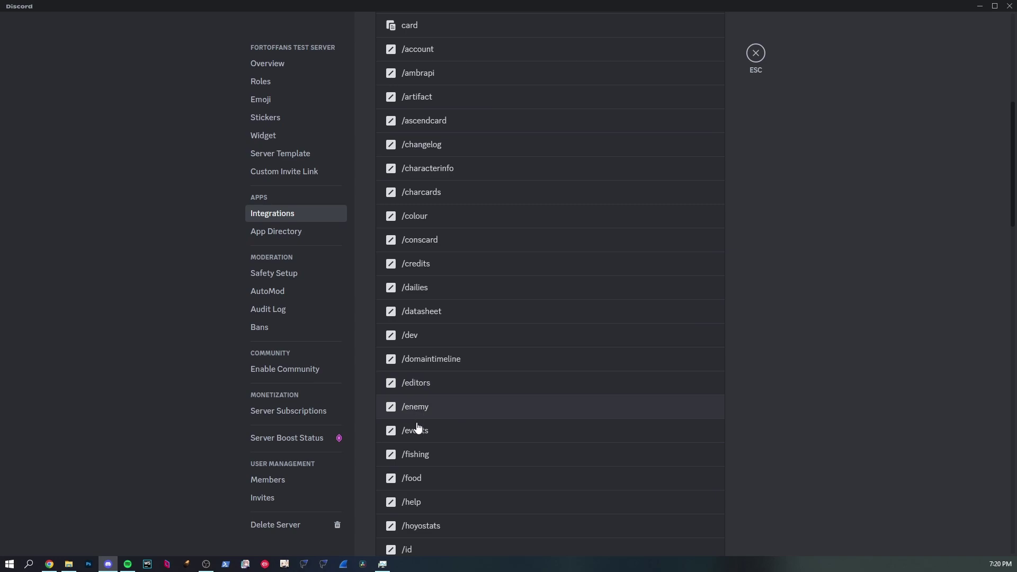
left_click(417, 454)
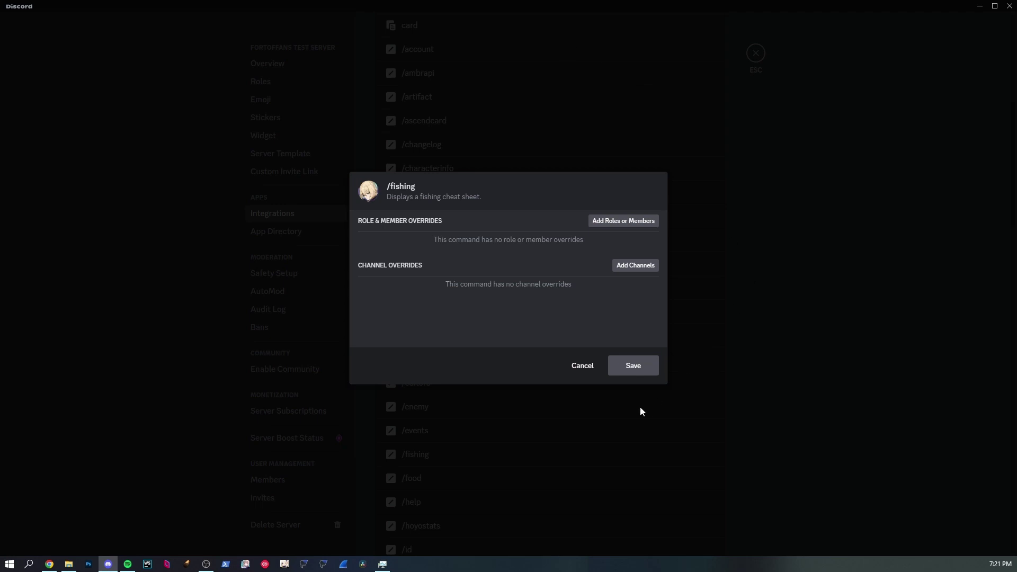
left_click(583, 366)
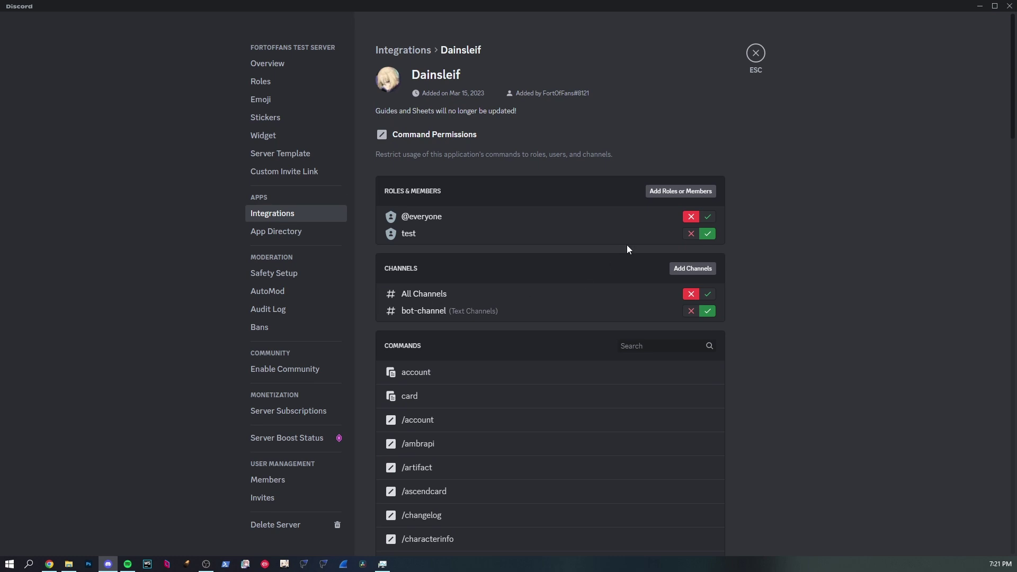
Add a channel override to Dainsleif's /id command that allows it in All Channels
scroll(601, 243, "down", 10)
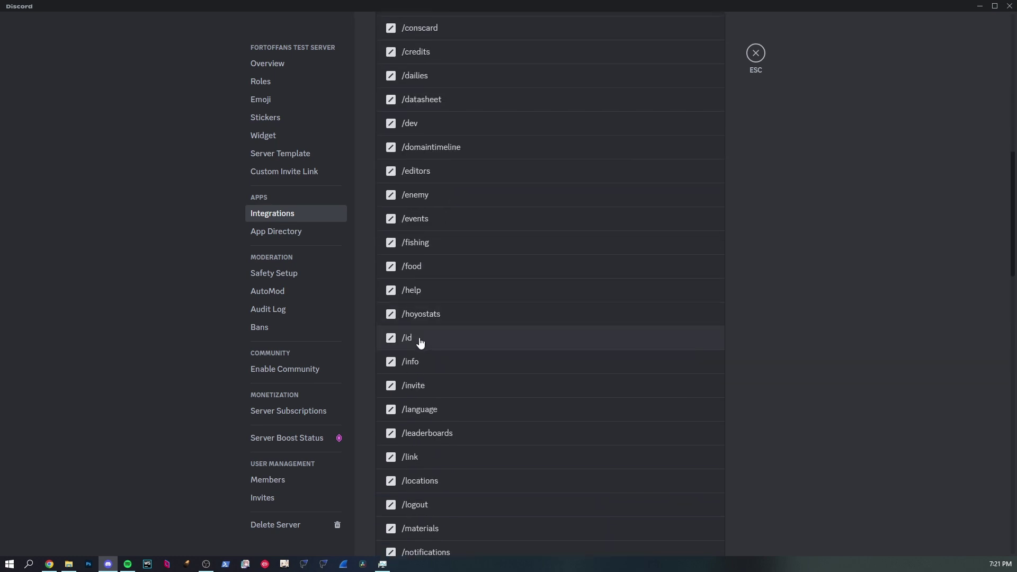
left_click(418, 339)
left_click(617, 268)
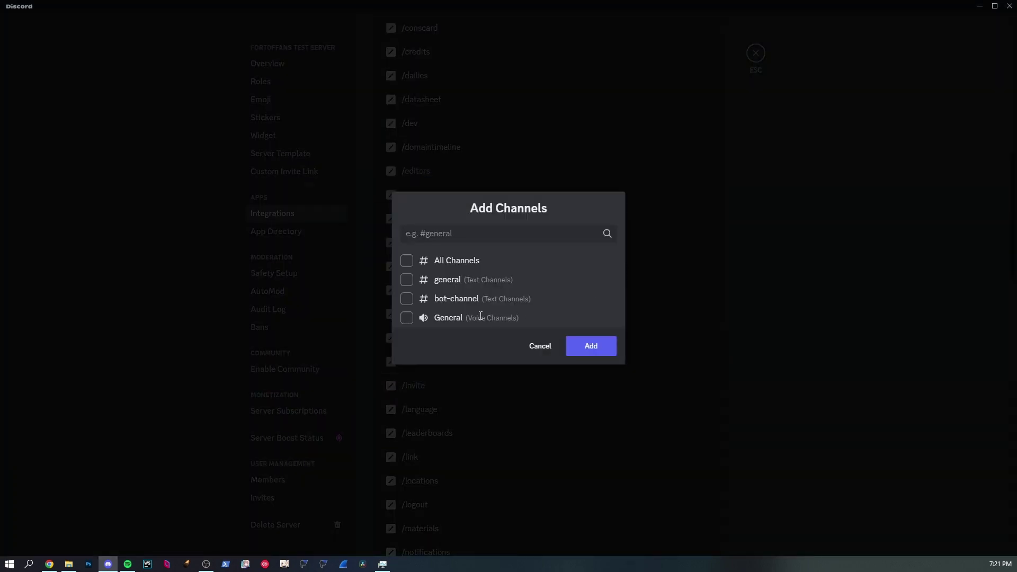
left_click(442, 262)
left_click(587, 350)
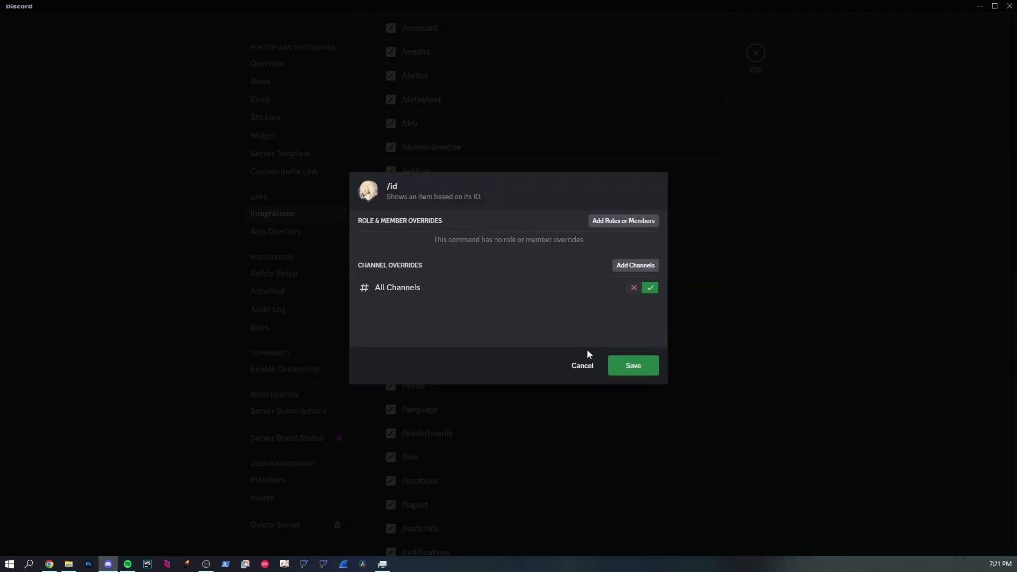
left_click(628, 220)
left_click(472, 275)
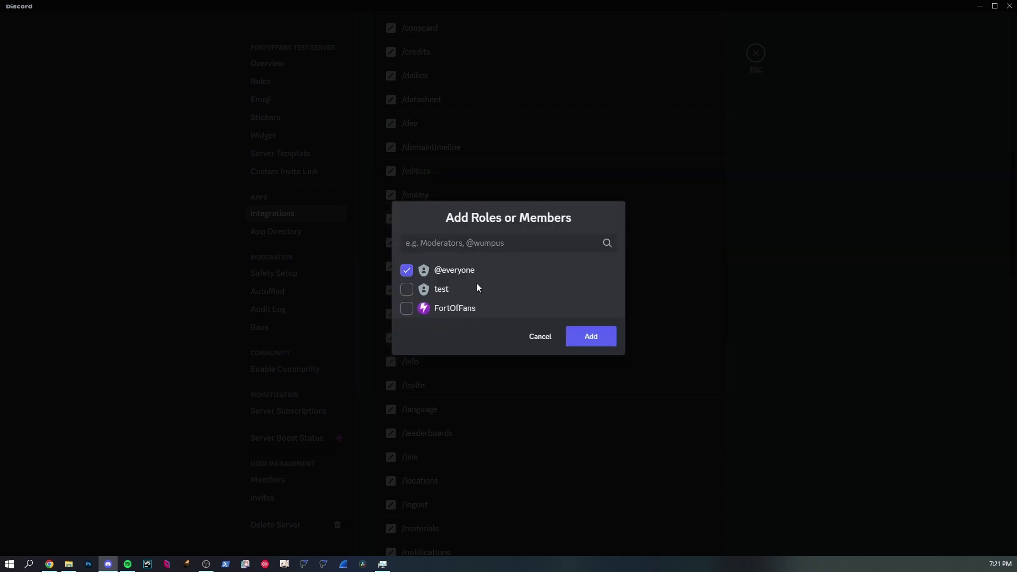
left_click(596, 345)
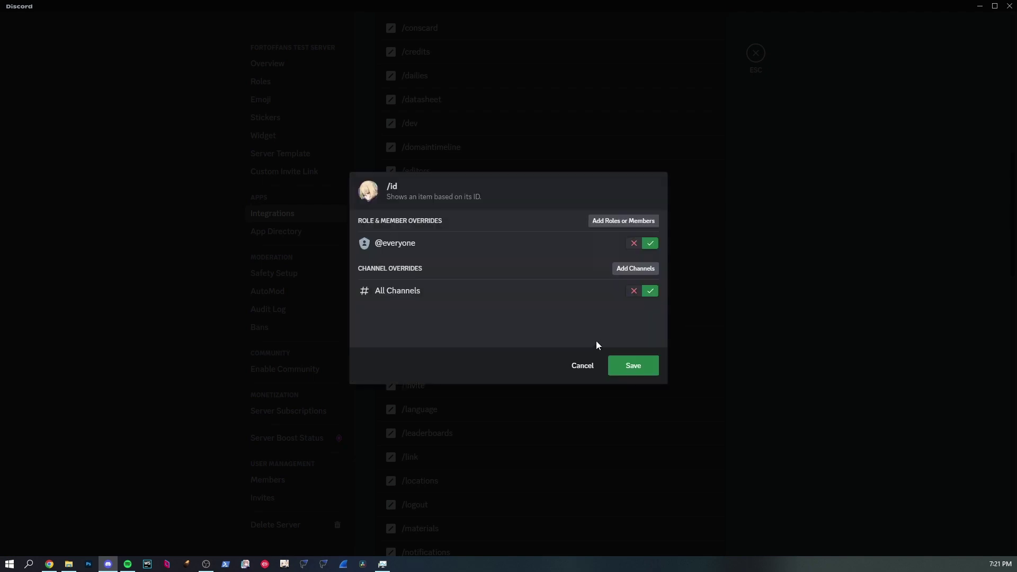
left_click(628, 363)
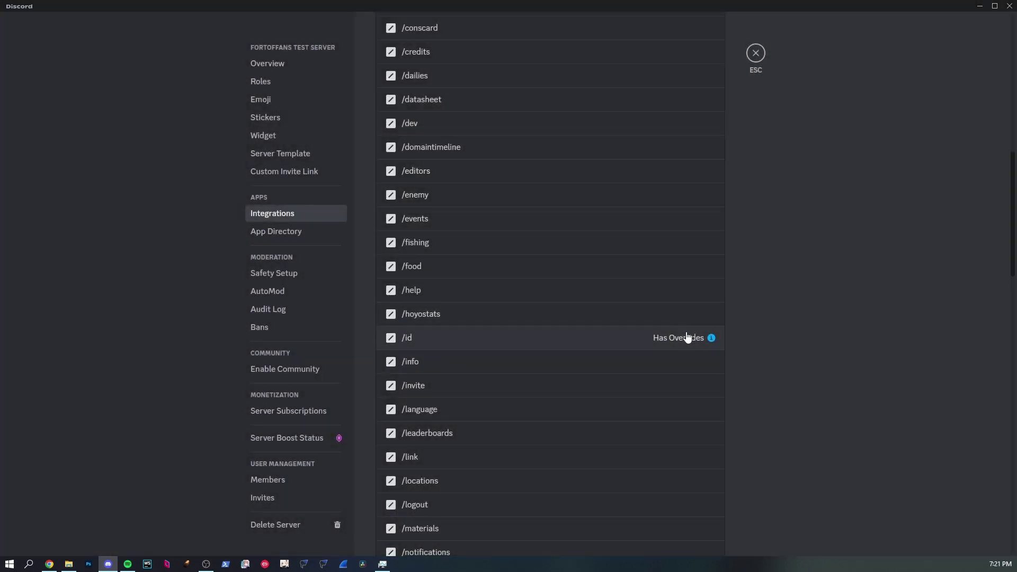
Compare Dainsleif's general role and channel permissions with the overrides of the /id command
scroll(688, 341, "up", 10)
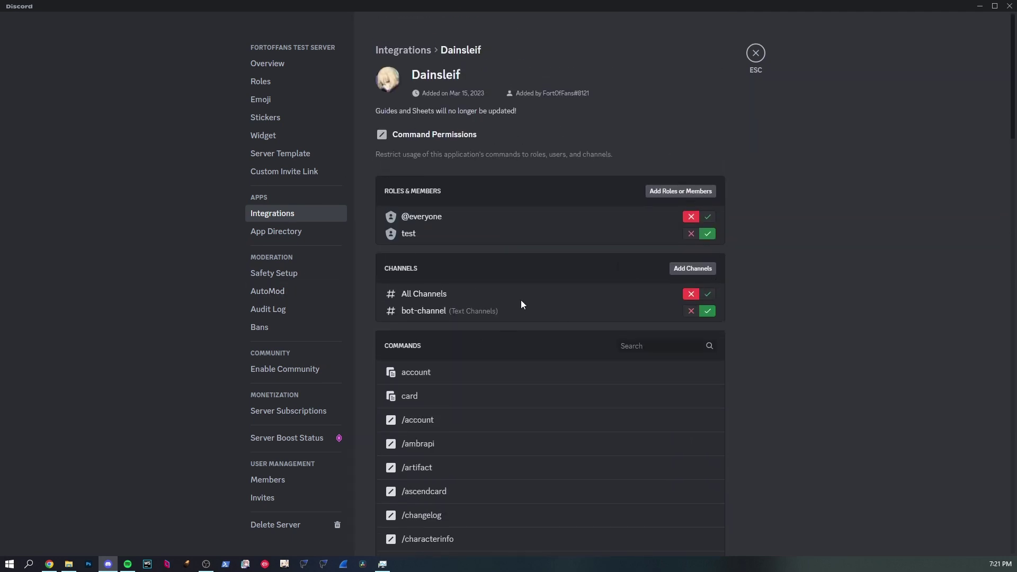
scroll(628, 240, "down", 6)
scroll(602, 346, "down", 6)
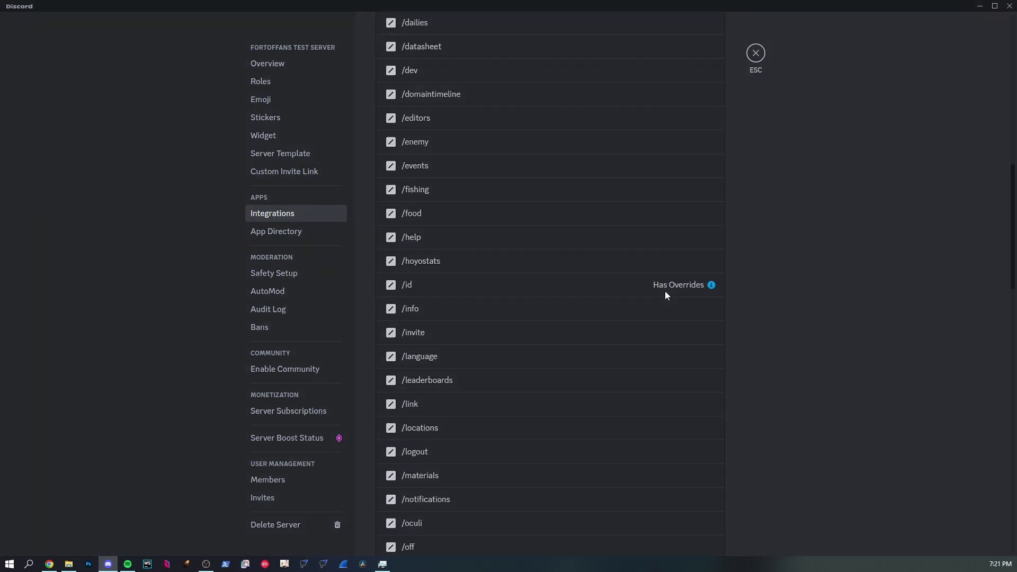
left_click(665, 291)
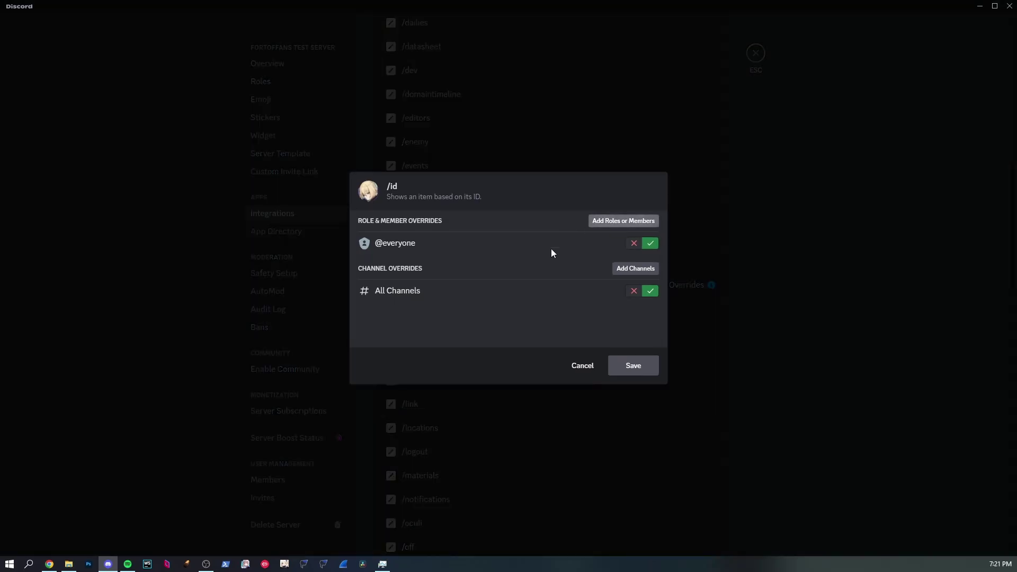
left_click(578, 374)
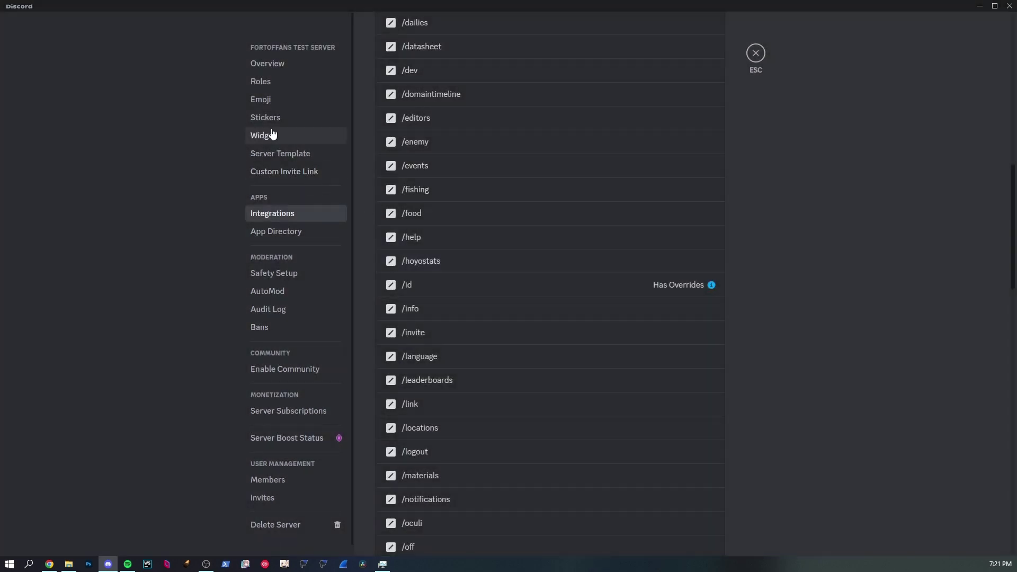
left_click(272, 96)
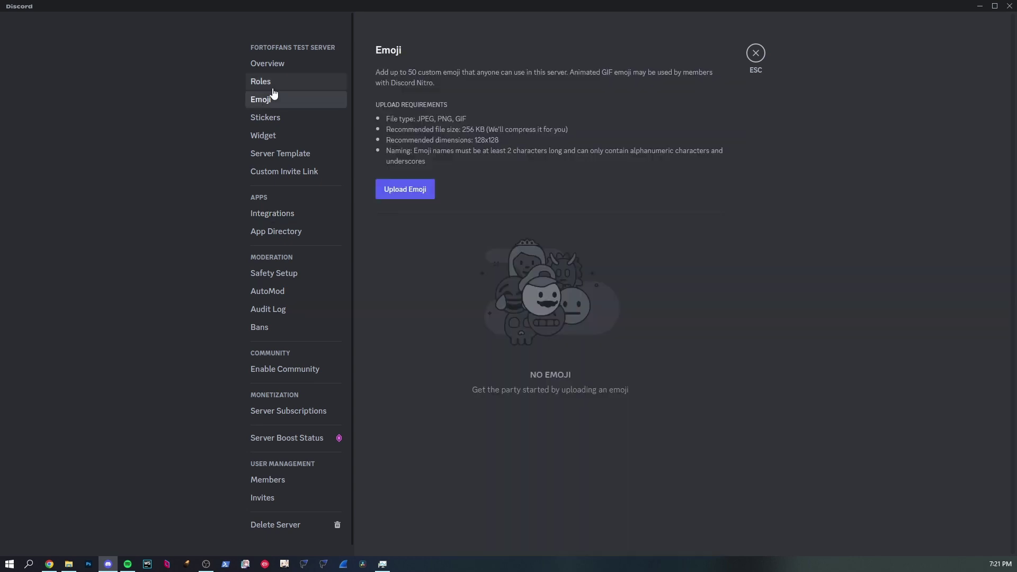
left_click(268, 81)
left_click(702, 110)
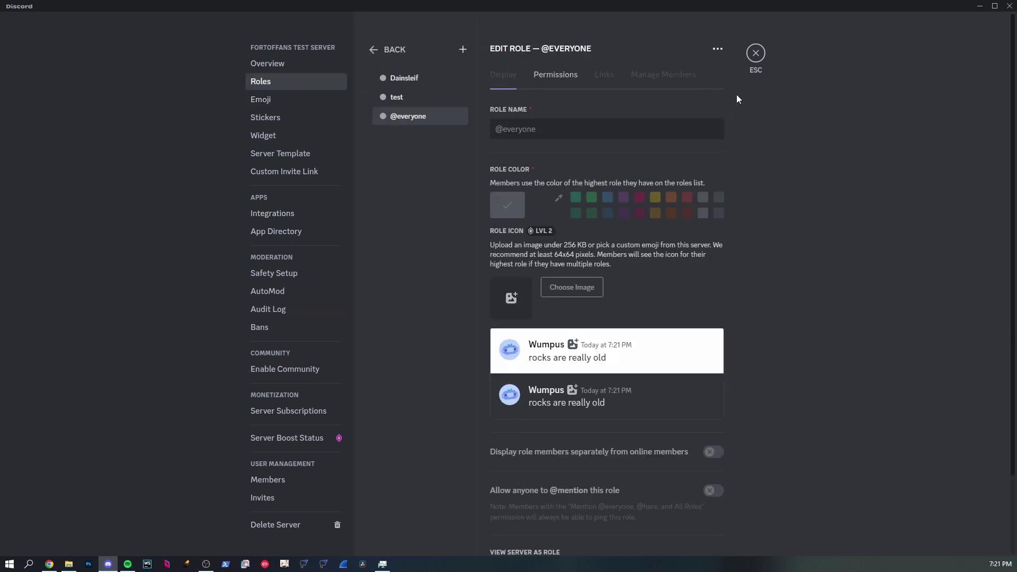
left_click(717, 50)
left_click(737, 63)
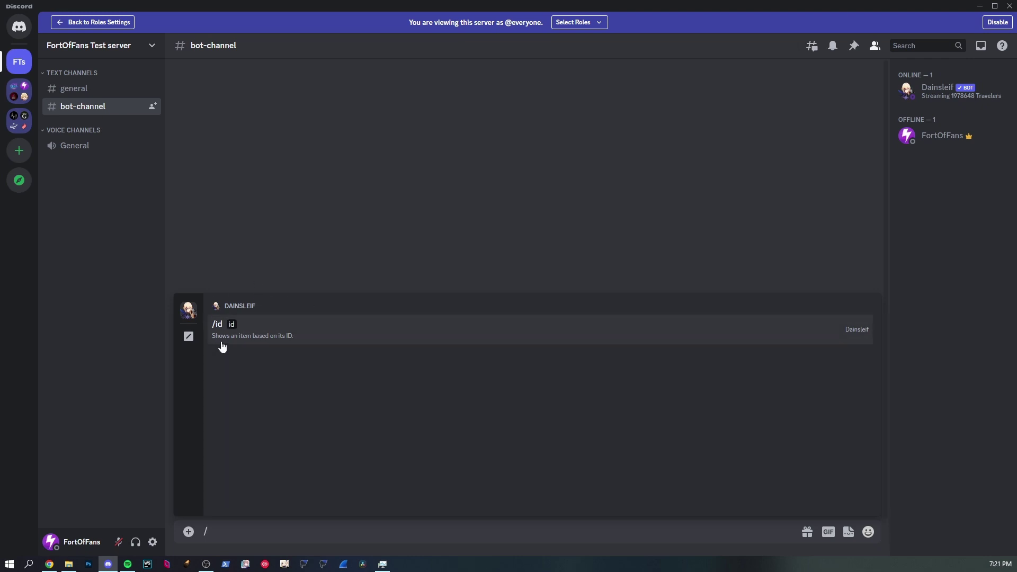
left_click(99, 22)
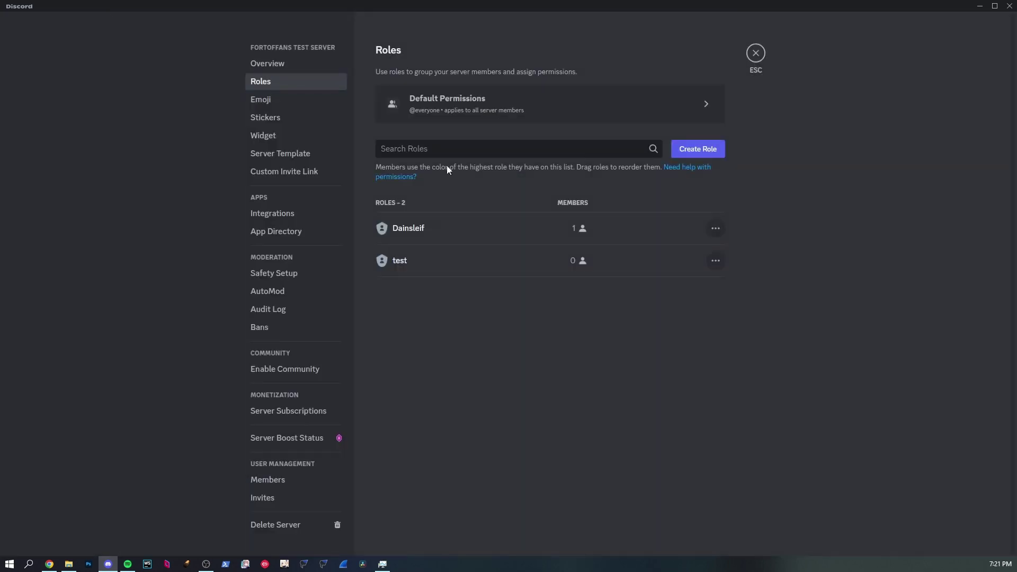
left_click(292, 213)
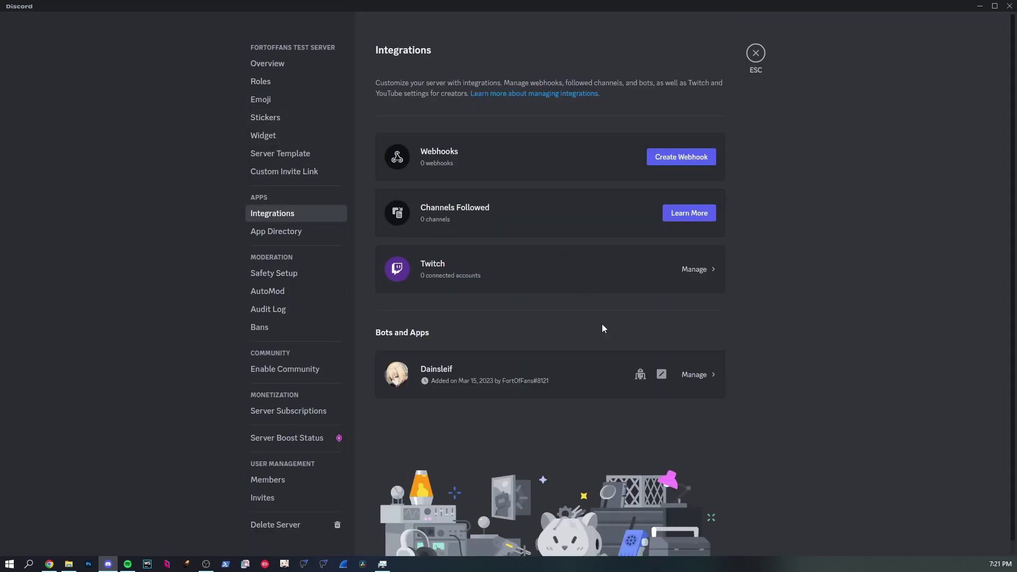
left_click(598, 352)
scroll(633, 372, "down", 10)
scroll(633, 373, "down", 8)
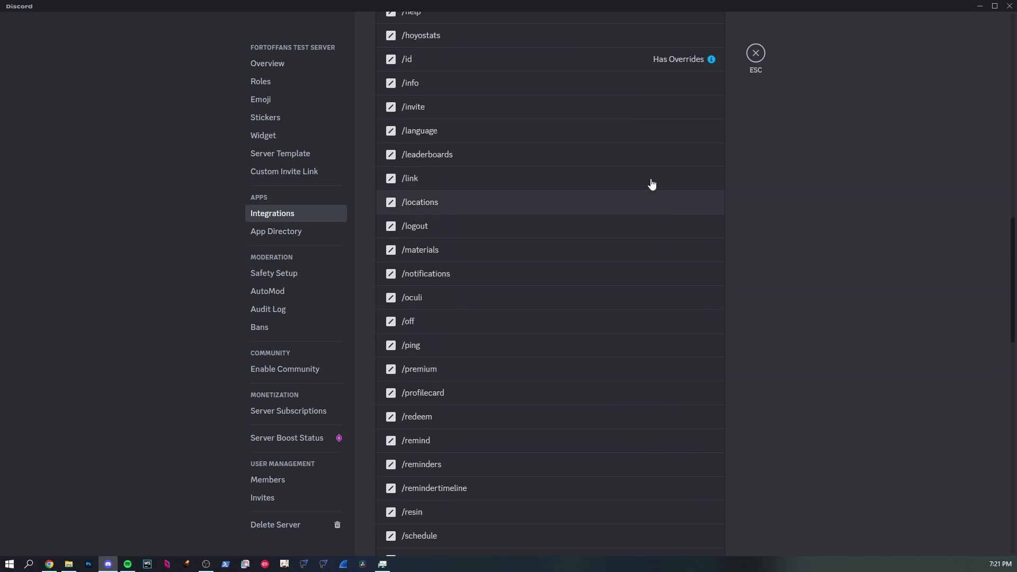
left_click(666, 64)
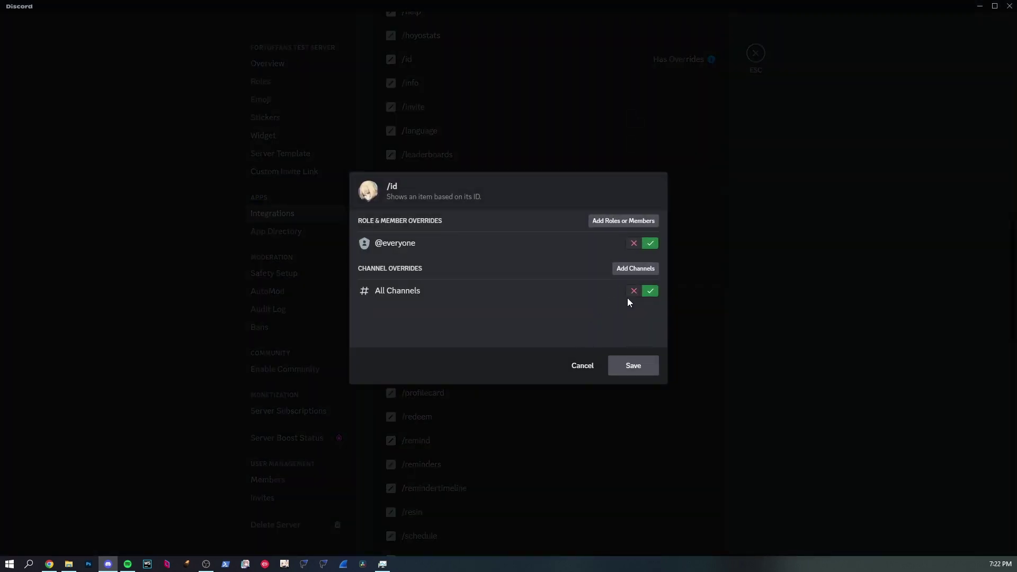
left_click(610, 294)
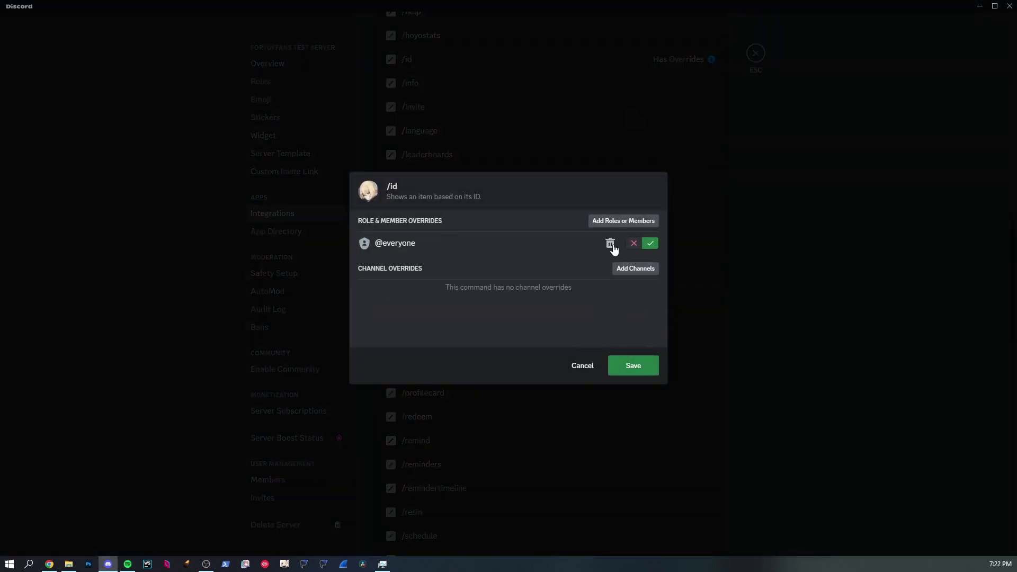
left_click(610, 243)
left_click(627, 365)
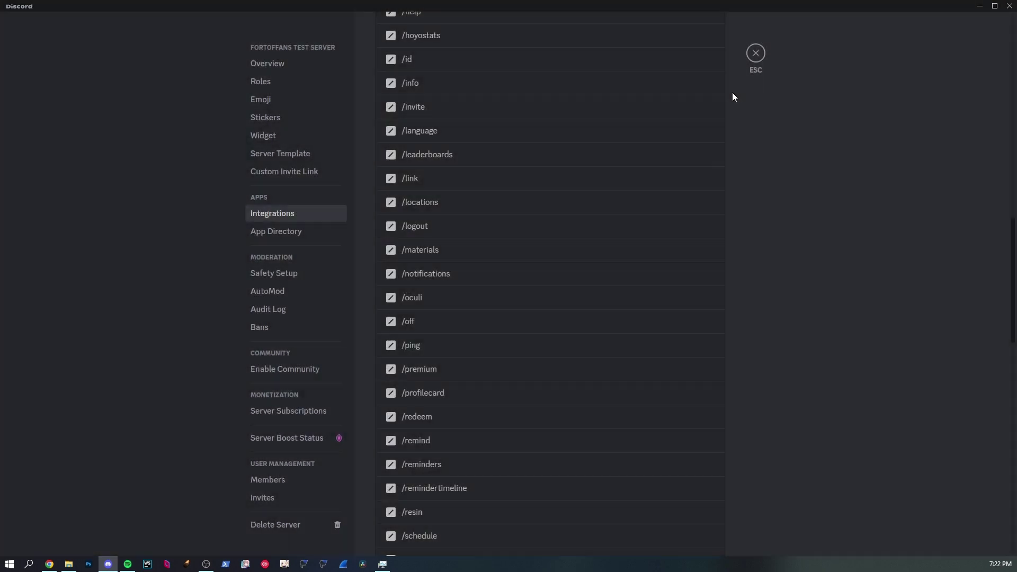
left_click(755, 53)
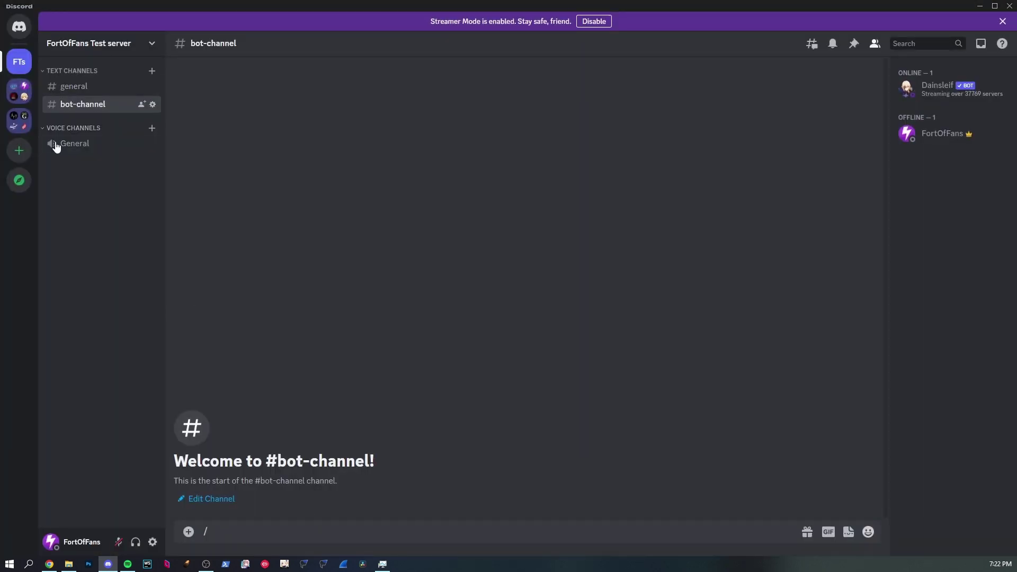
left_click(99, 43)
left_click(269, 102)
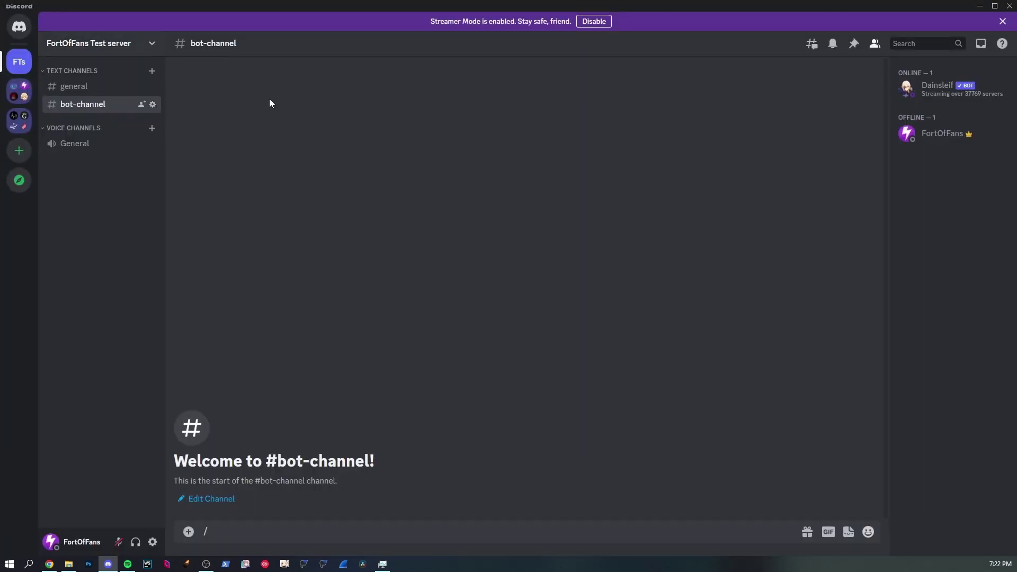
left_click(152, 43)
left_click(151, 97)
left_click(265, 83)
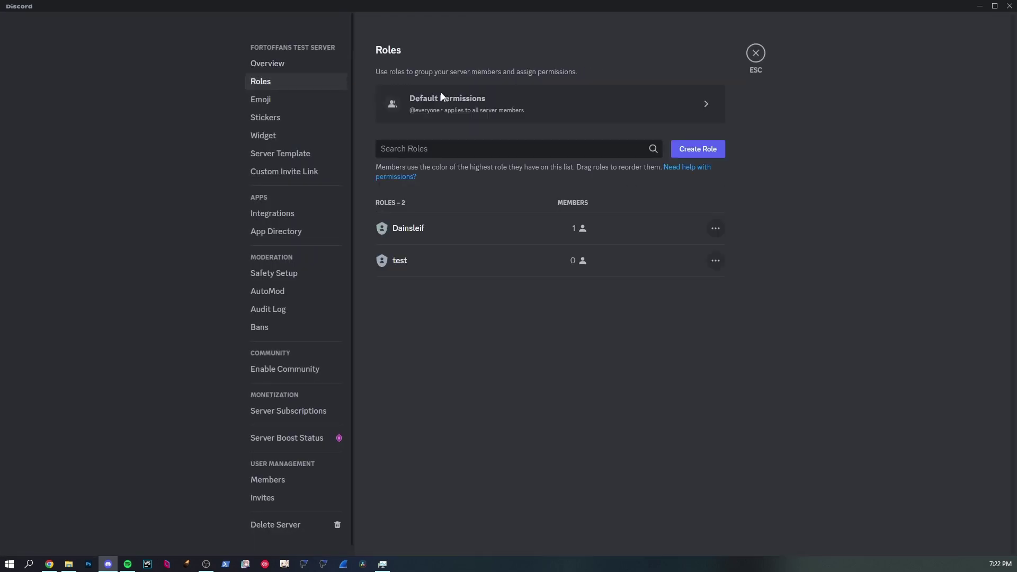
left_click(664, 121)
left_click(720, 51)
left_click(739, 56)
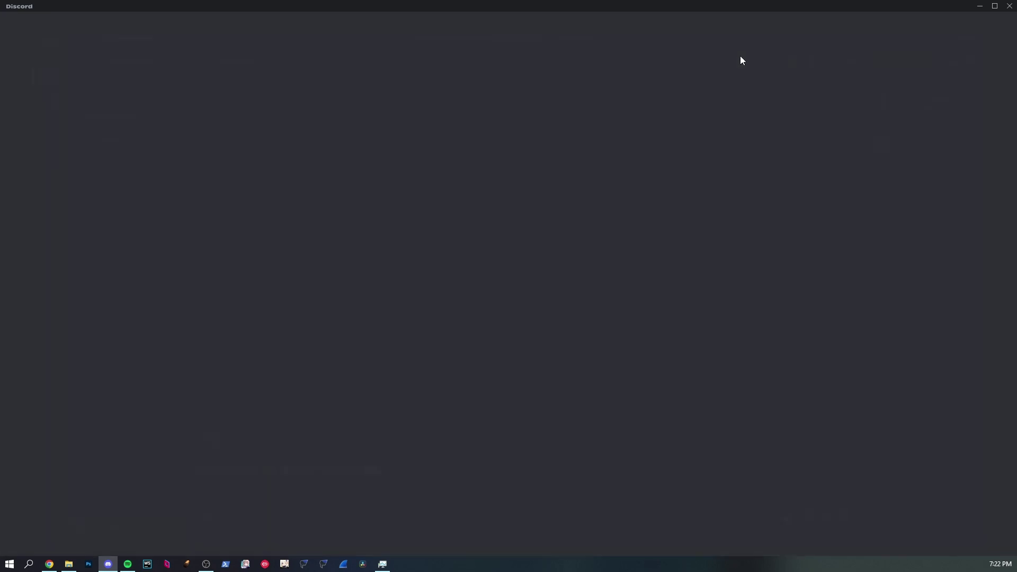
type("/")
left_click(188, 310)
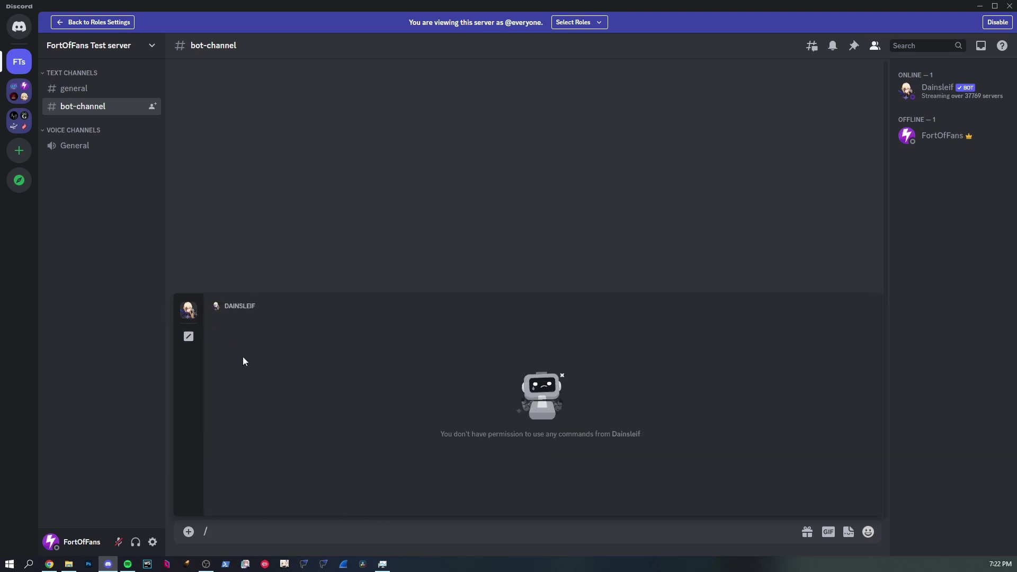